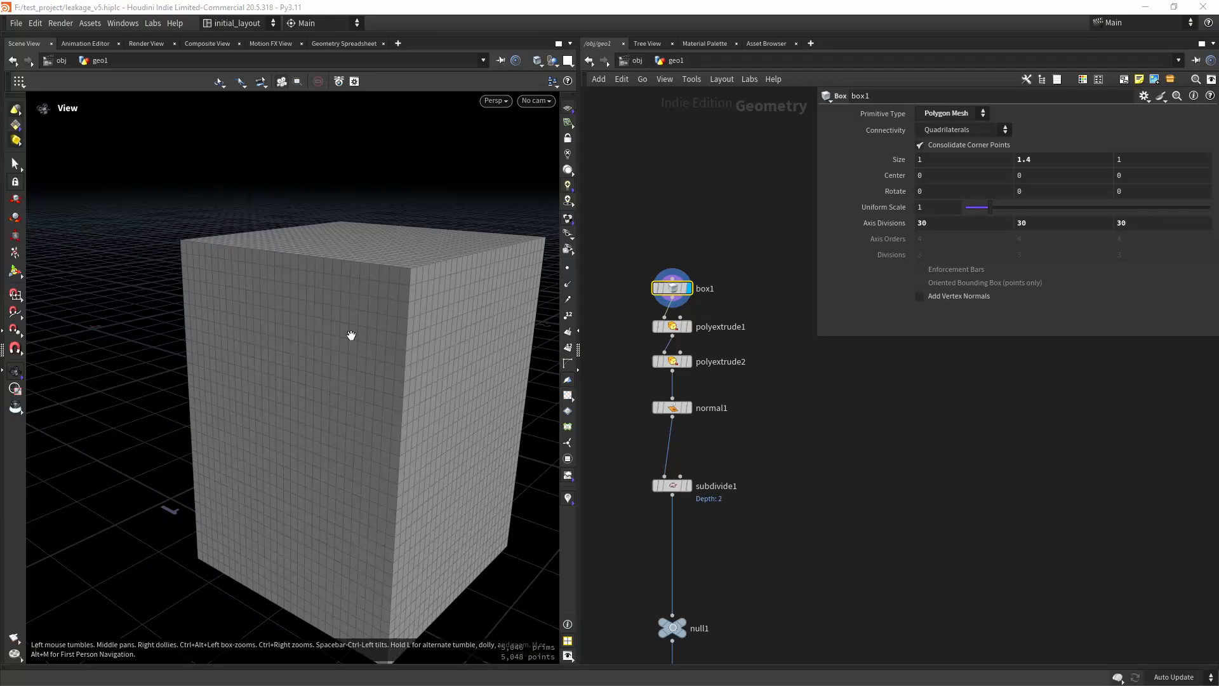
Step: Display the polyextrude2 result and inspect the extruded panels on the box
left_click_drag(349, 337, 412, 374)
mouse_move(670, 293)
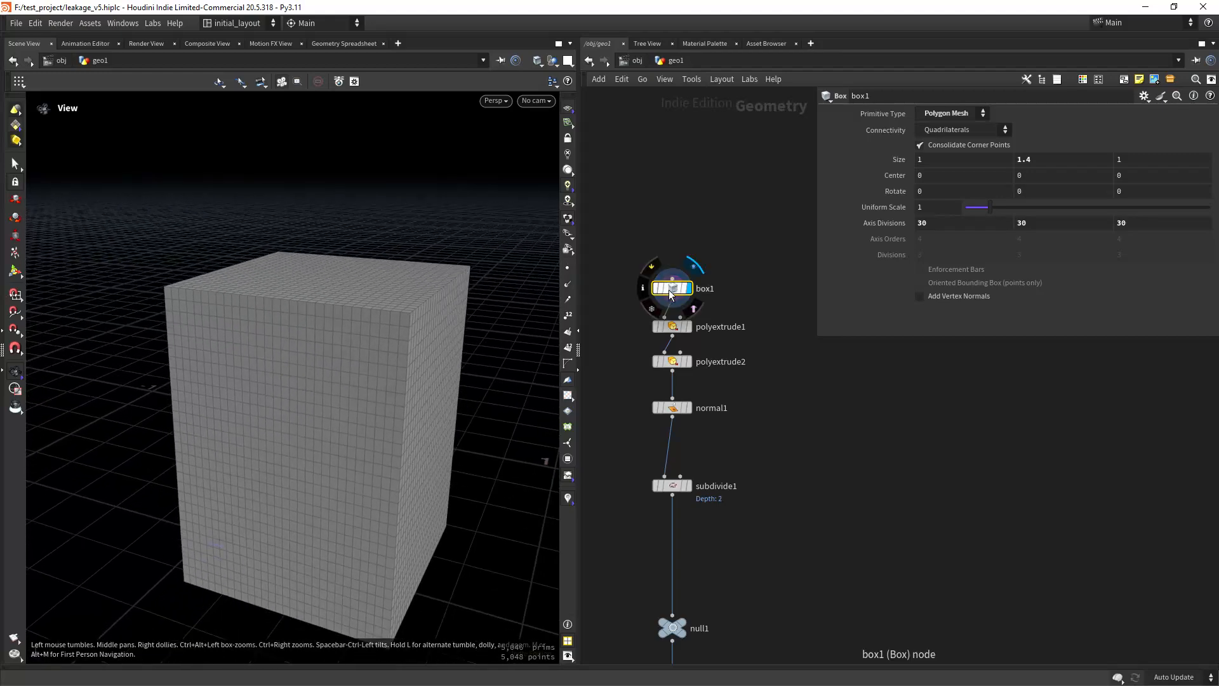
left_click(687, 361)
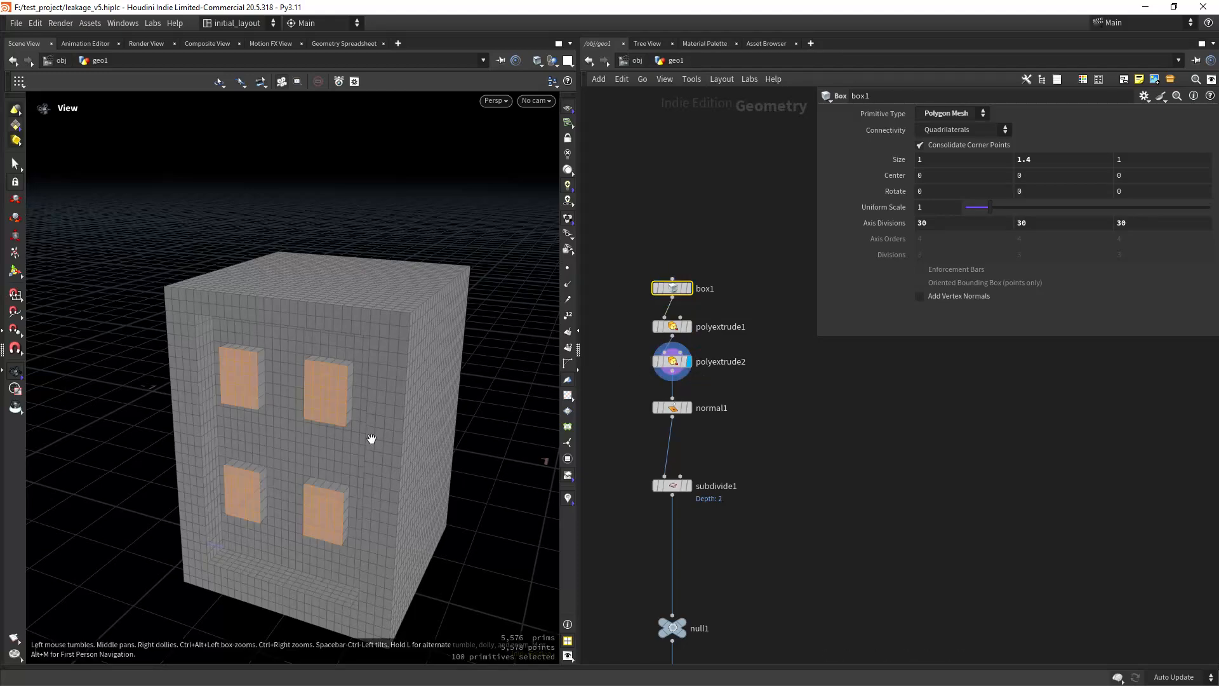
left_click_drag(372, 439, 394, 482)
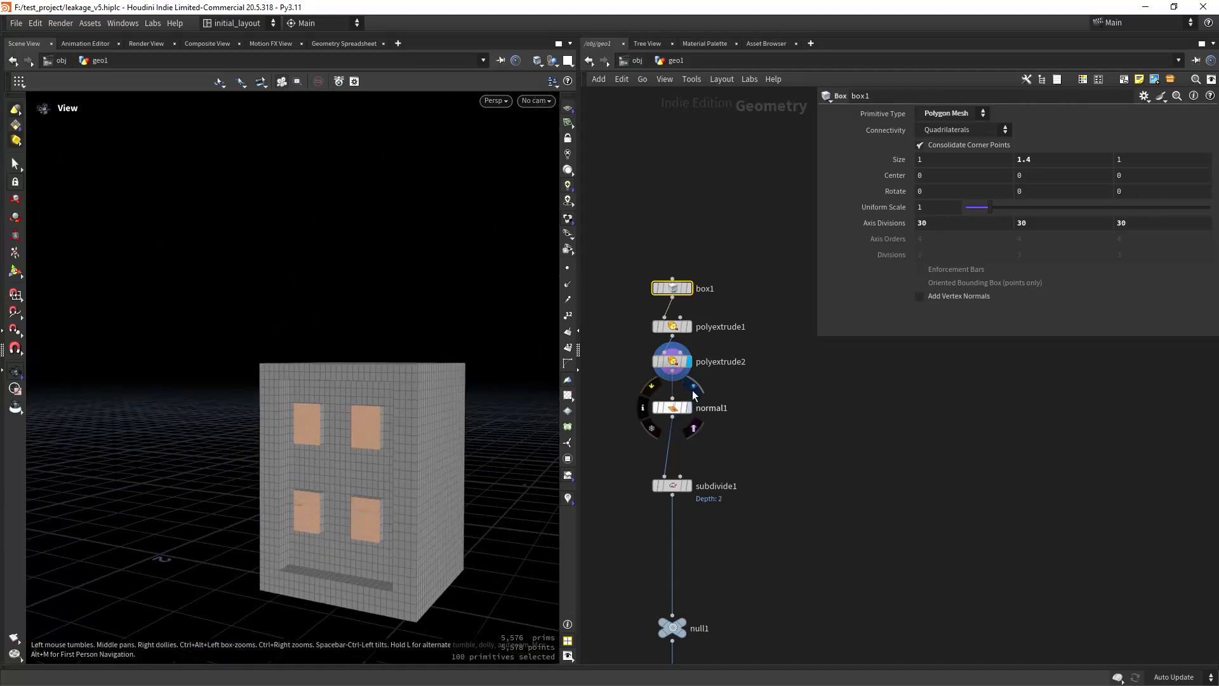
Step: Display the normal1 result and check its normal settings
left_click(688, 408)
middle_click_drag(722, 452, 725, 438)
left_click_drag(722, 428, 621, 380)
Step: Display the subdivide1 result and inspect the denser mesh around the recessed panels up close
middle_click_drag(732, 448, 737, 326)
scroll(728, 422, "up", 4)
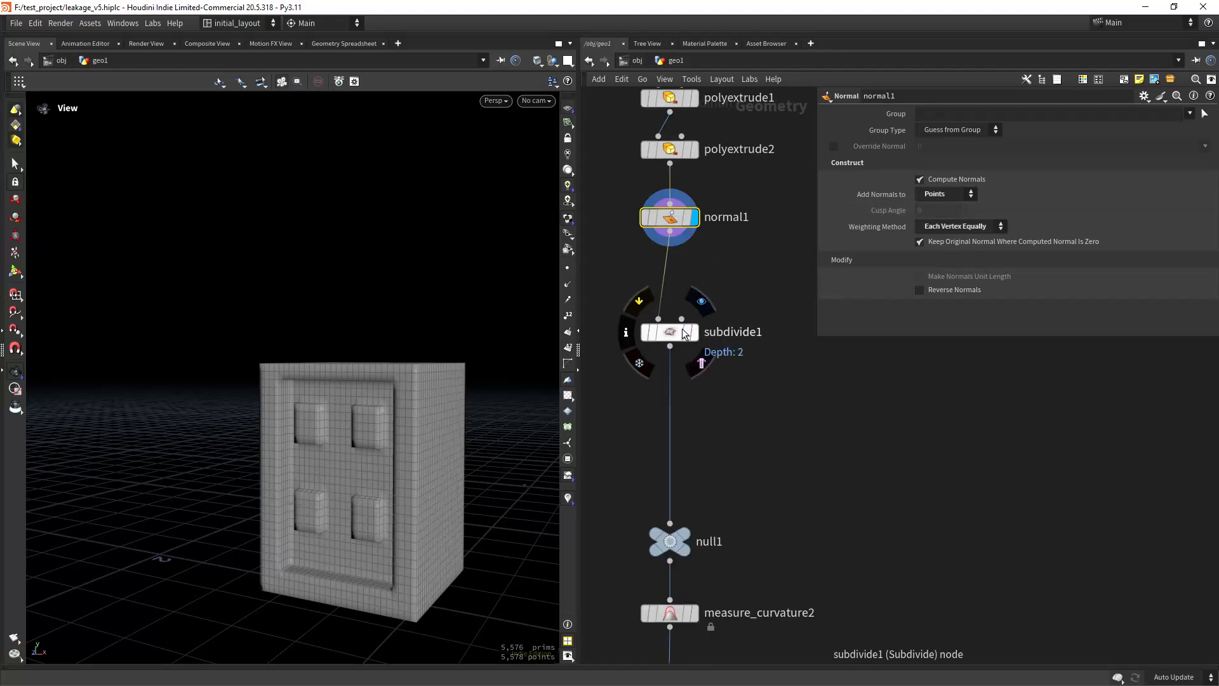
left_click(694, 331)
scroll(403, 443, "up", 5)
left_click_drag(403, 443, 387, 374)
Step: Display the measure_curvature2 node, open its parameters and view the extruded panels from below
middle_click_drag(749, 463, 760, 294)
scroll(732, 409, "up", 2)
scroll(732, 409, "down", 3)
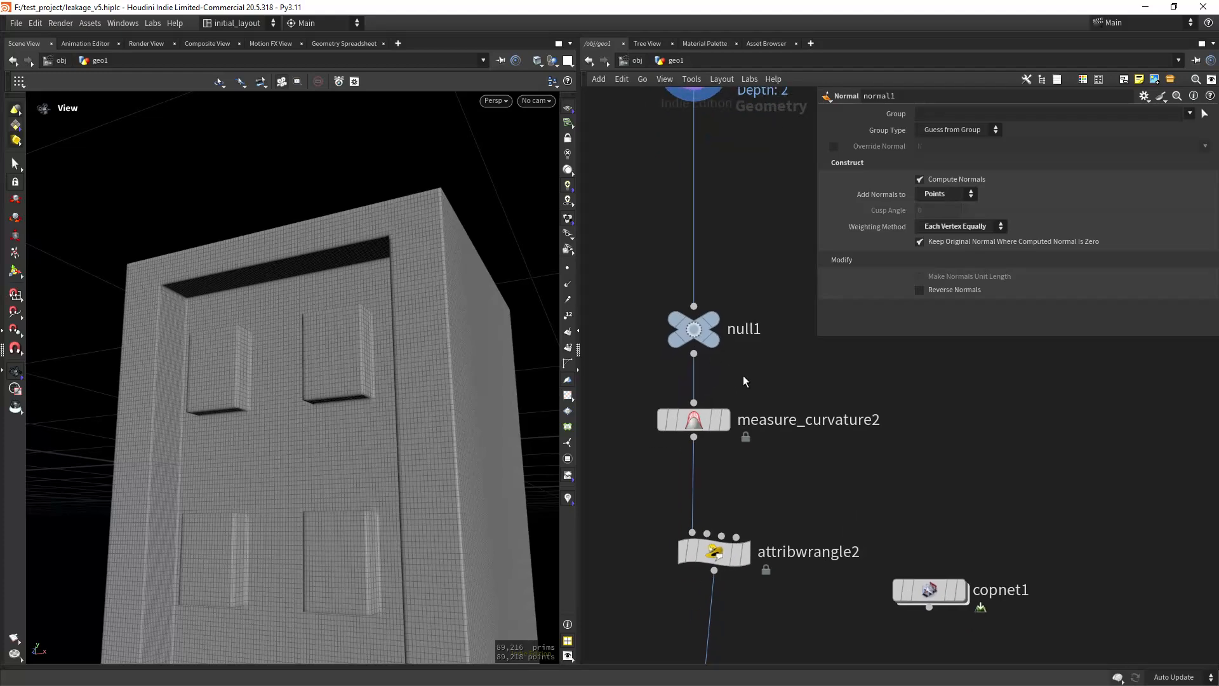
left_click(741, 381)
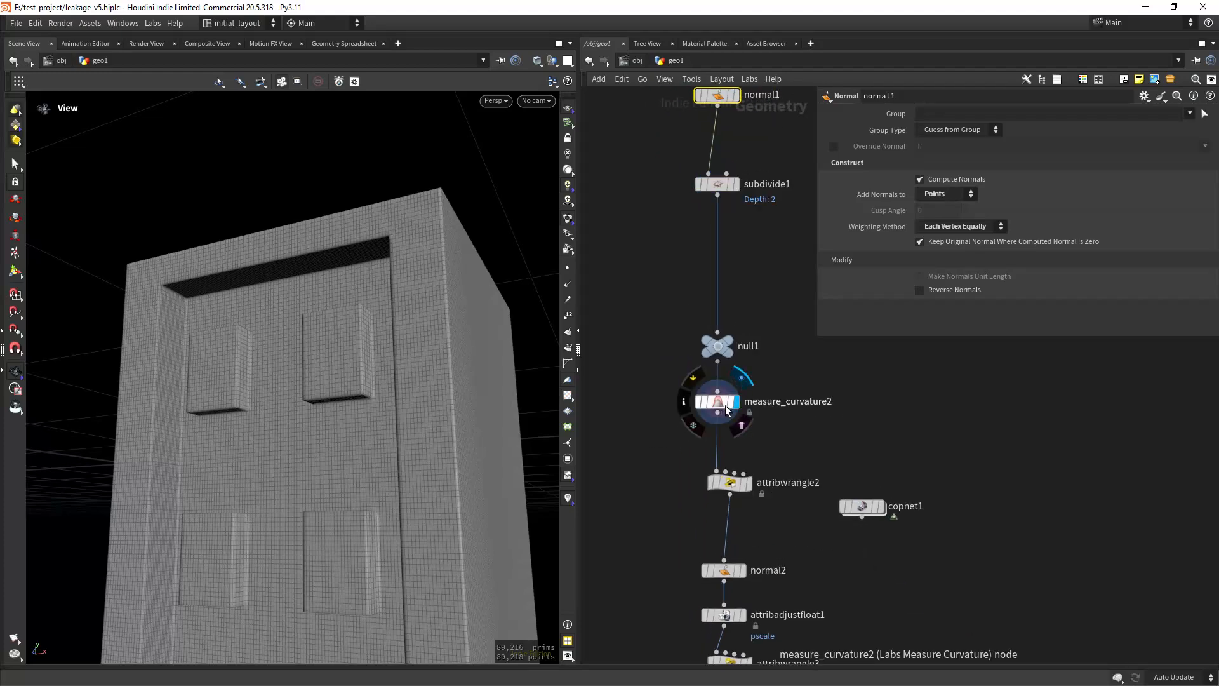
left_click(725, 405)
scroll(405, 329, "up", 1)
left_click_drag(405, 328, 381, 438)
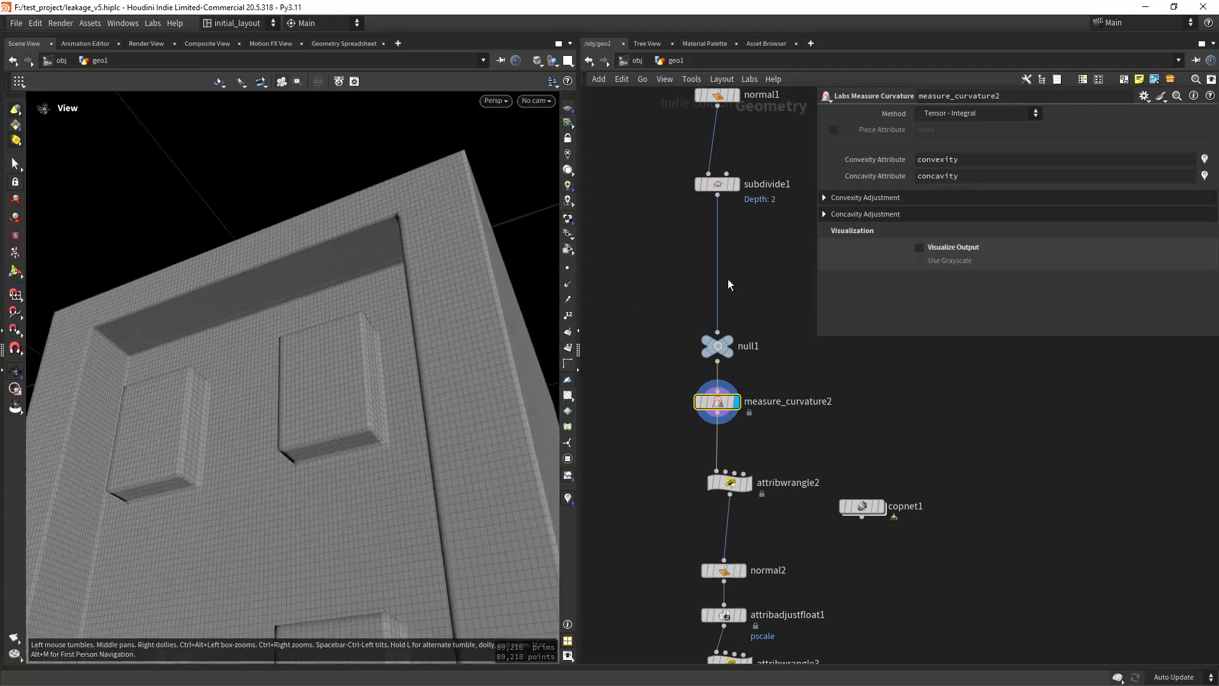
Step: Visualize the convexity attribute of measure_curvature2, inspect the panel edges and switch the visualization off again
left_click(1205, 159)
right_click_drag(438, 454, 373, 487)
left_click_drag(374, 488, 343, 440)
right_click_drag(343, 441, 386, 394)
left_click_drag(386, 394, 319, 381)
left_click(1204, 160)
Step: Visualize the concavity attribute of measure_curvature2 and examine the inner corners around the panels and recess
left_click(1204, 176)
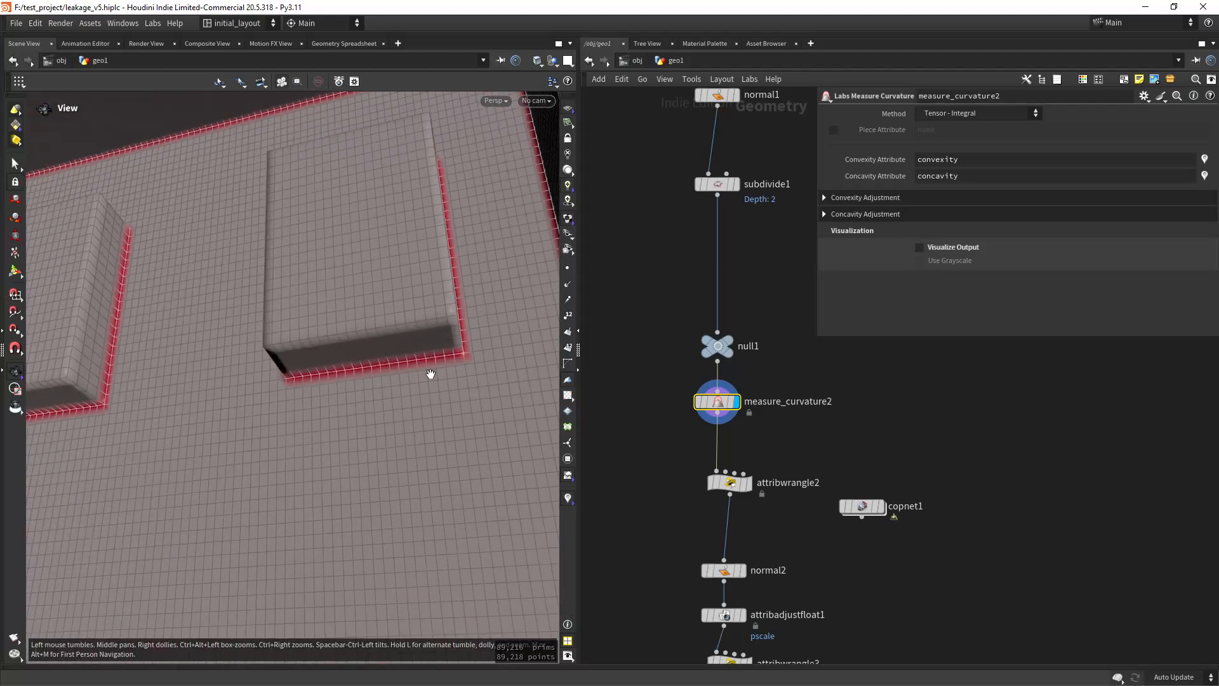
scroll(460, 353, "down", 2)
mouse_move(461, 353)
left_mouse_down()
mouse_move(441, 365)
mouse_move(451, 361)
left_mouse_up()
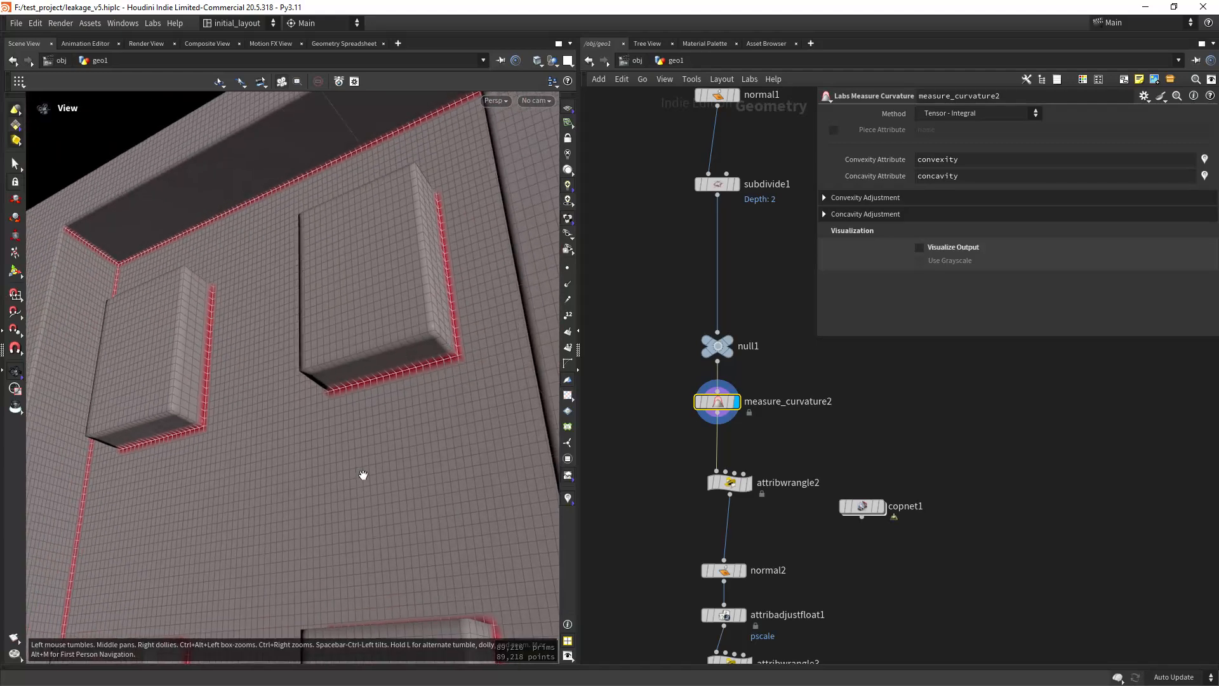
left_click_drag(330, 528, 371, 481)
left_click_drag(370, 532, 411, 410)
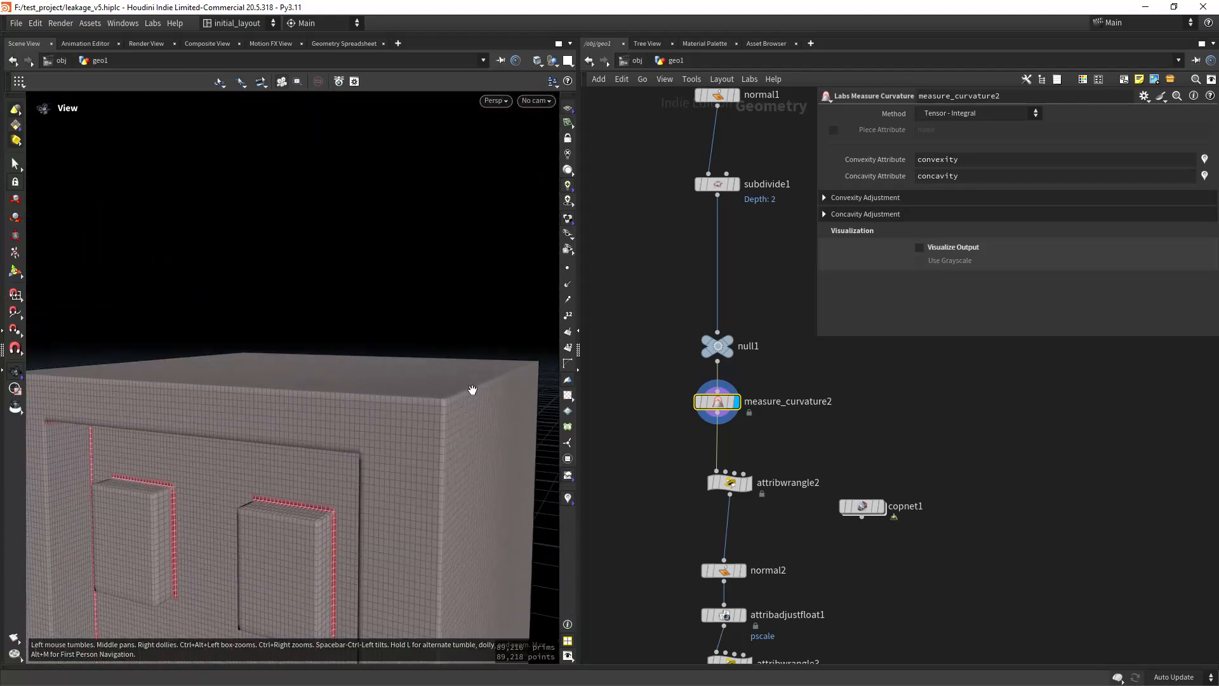
scroll(491, 423, "down", 3)
middle_click_drag(606, 498, 608, 355)
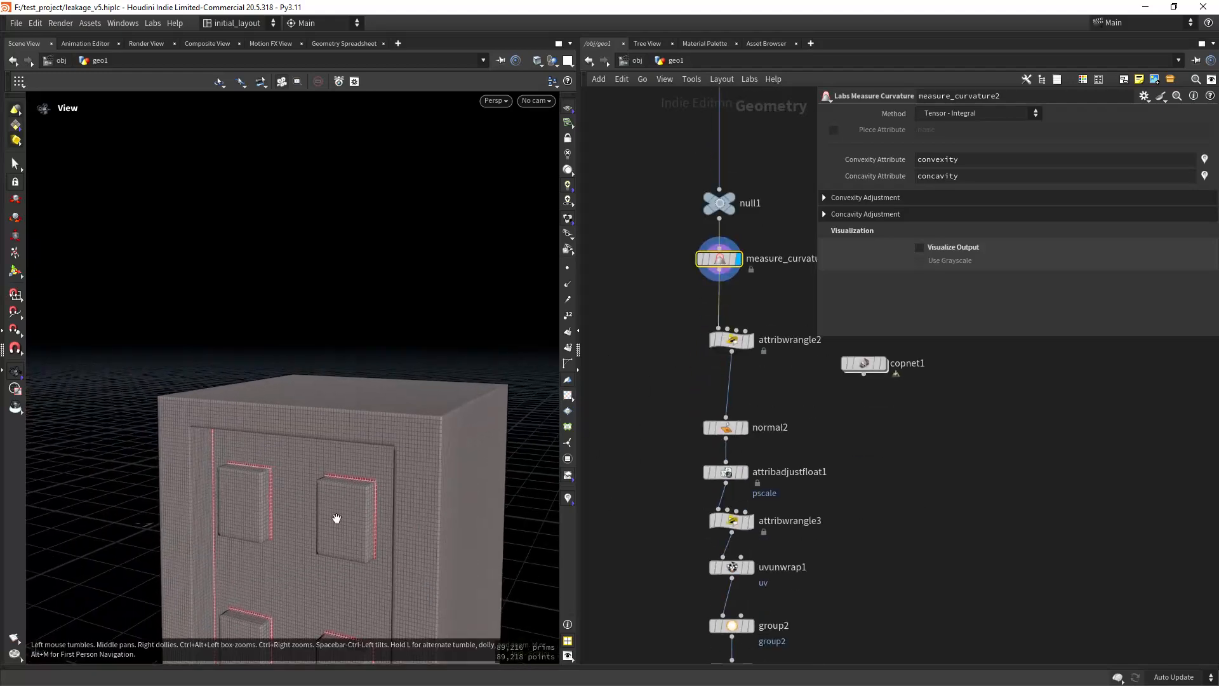
scroll(334, 517, "up", 3)
left_click_drag(335, 517, 392, 393)
scroll(384, 454, "down", 3)
scroll(379, 431, "up", 2)
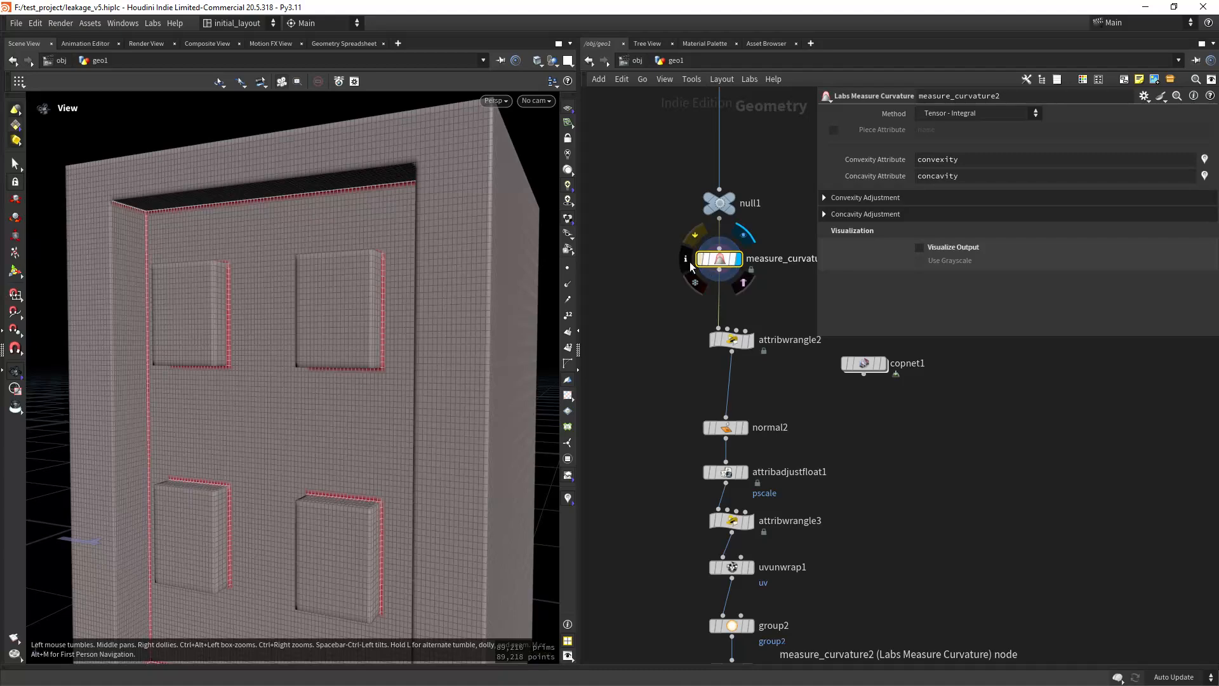
scroll(370, 321, "up", 5)
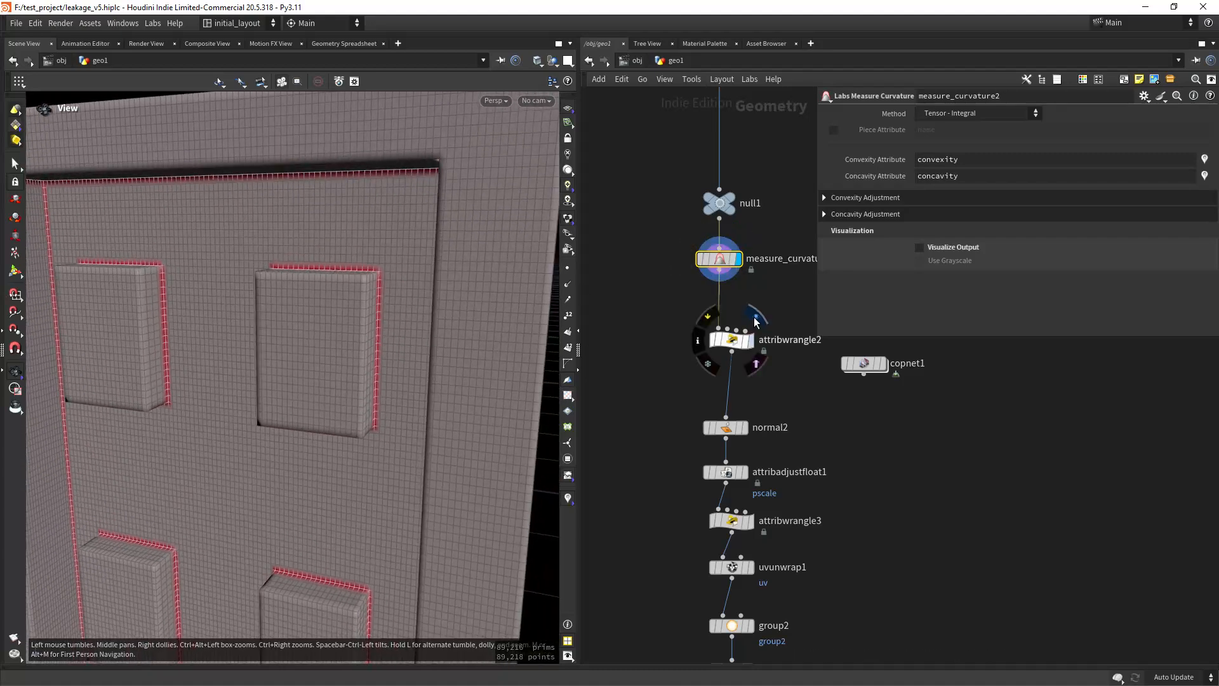
Step: Display attribwrangle2, turn off the concavity visualization and open the node's VEX code
left_click(757, 317)
left_click(703, 339)
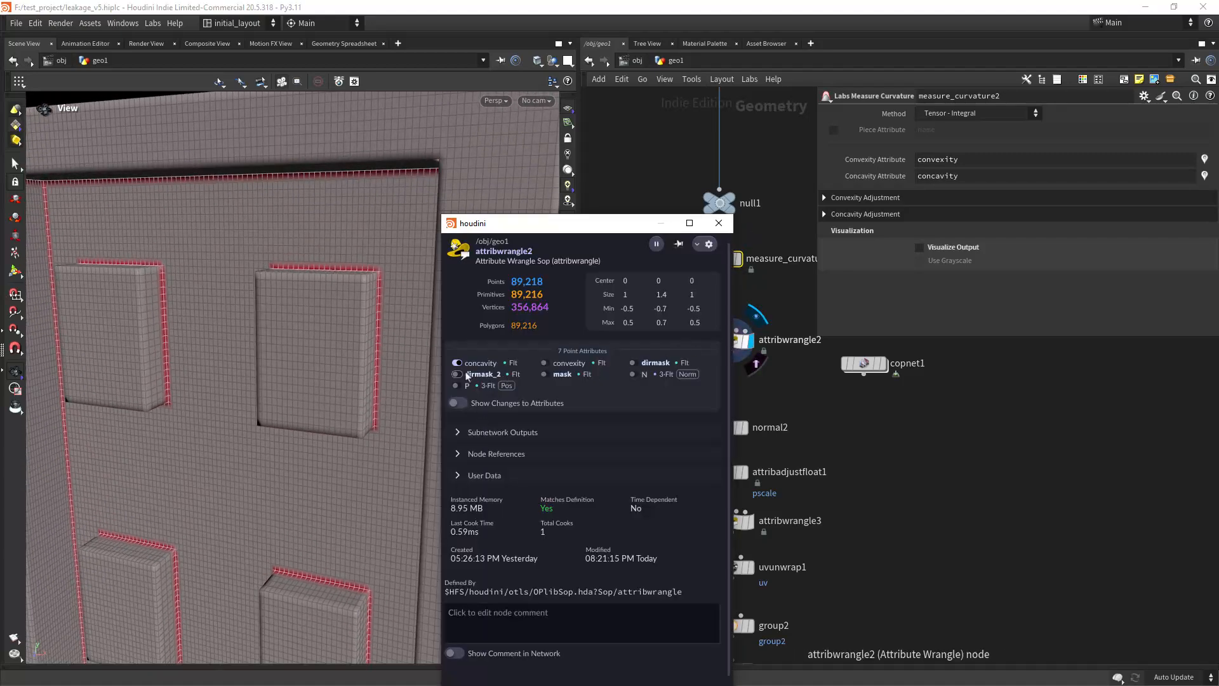
left_click(731, 339)
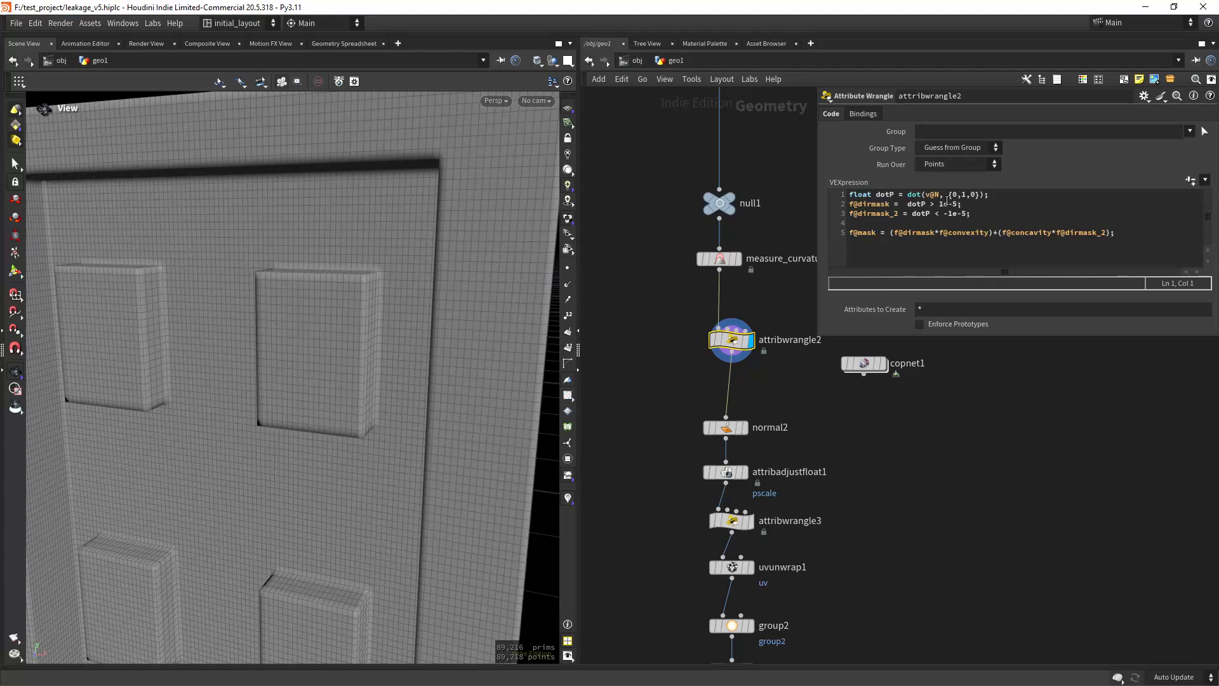
Step: Visualize the dirmask attribute from attribwrangle2 and examine the upward-facing surfaces of the model
left_click(697, 341)
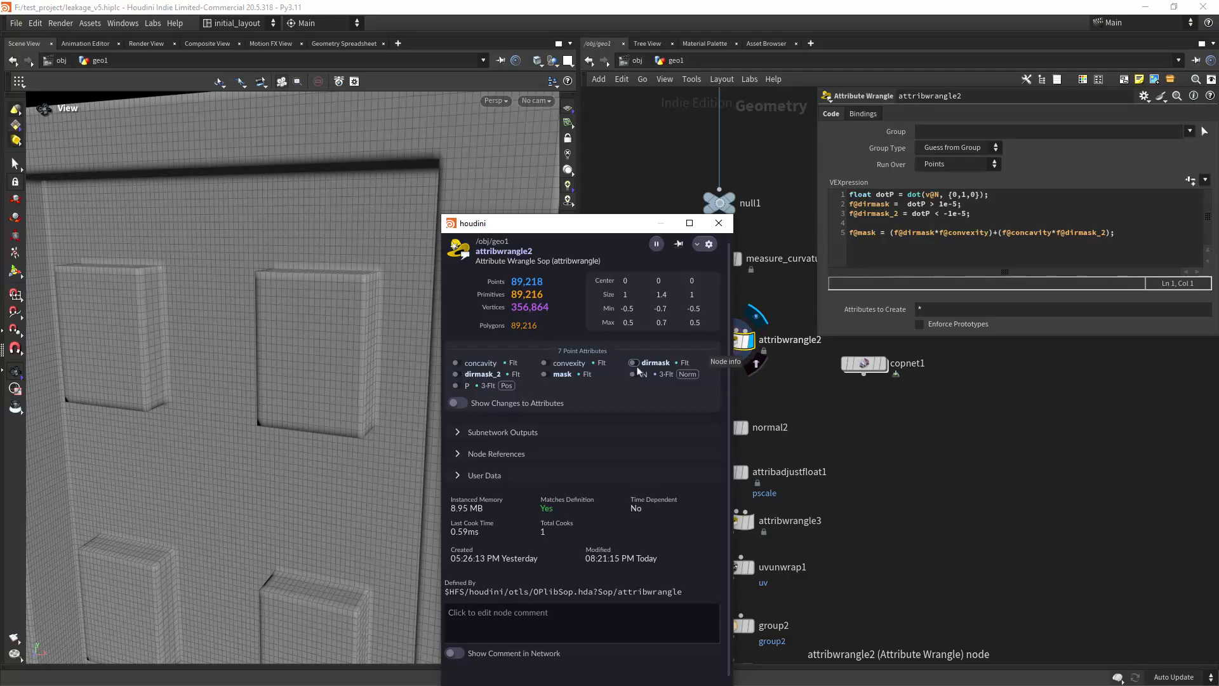
left_click(634, 364)
scroll(337, 398, "down", 4)
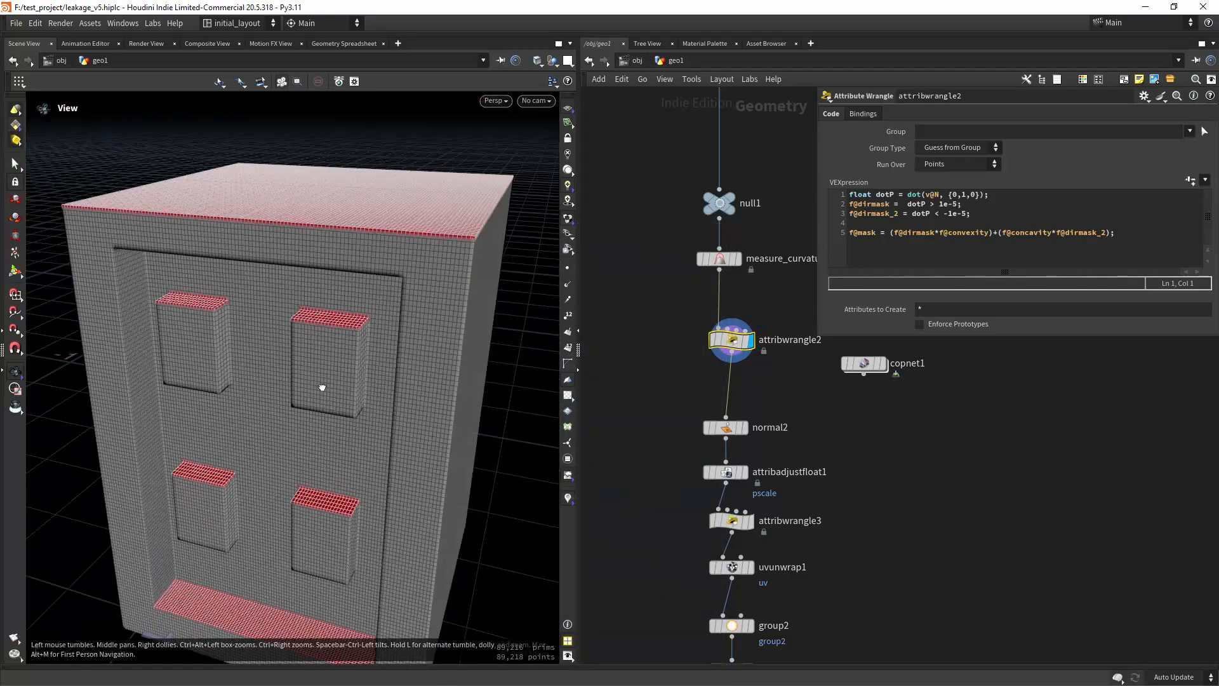
left_click_drag(321, 386, 373, 376)
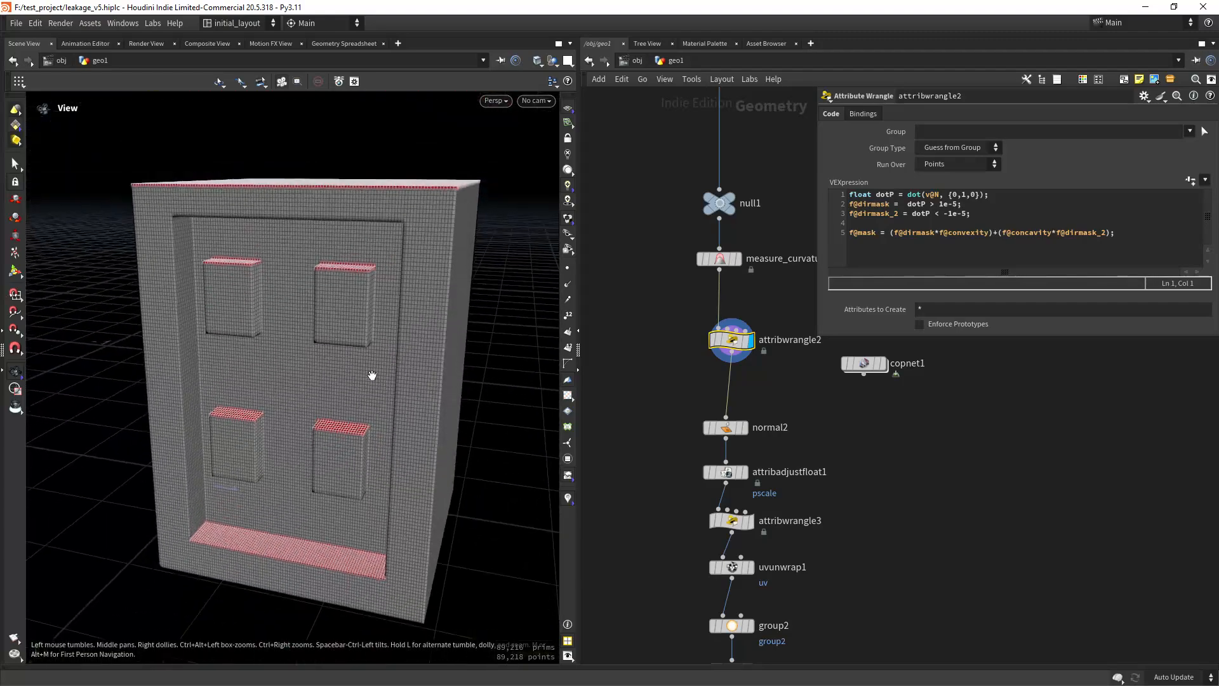
Step: Switch the visualized attribute of attribwrangle2 from dirmask to dirmask_2 and inspect the downward-facing surfaces
left_click(730, 348)
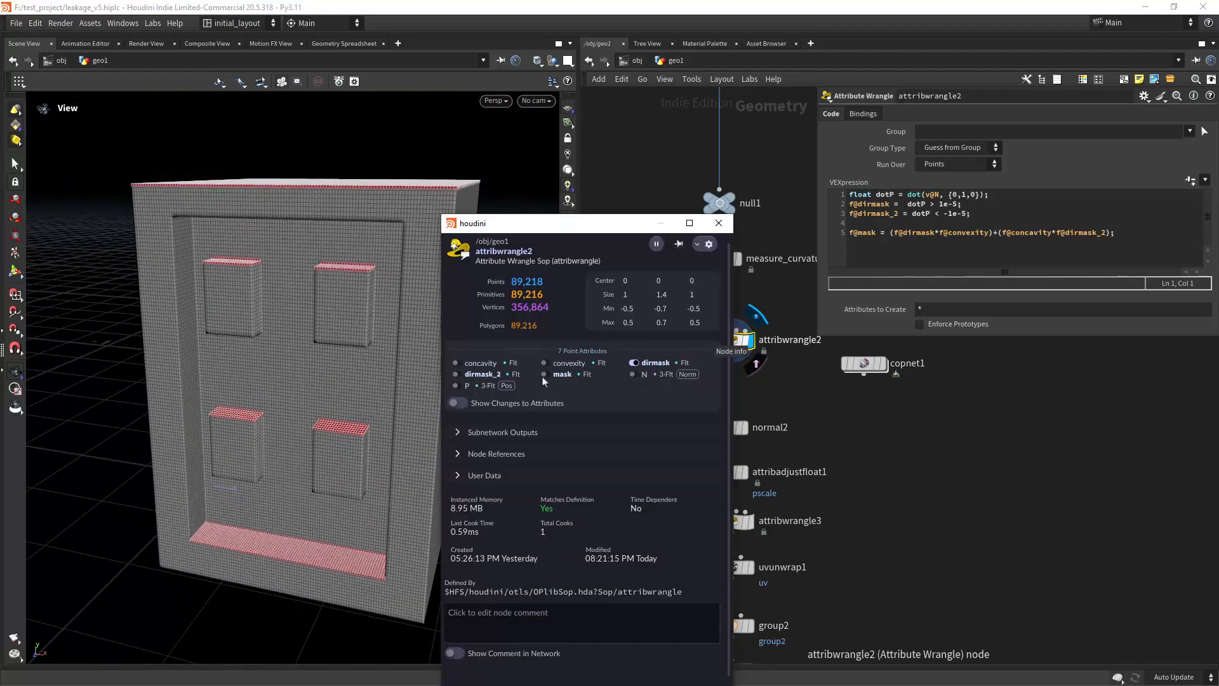
left_click(634, 362)
left_click_drag(299, 355, 351, 433)
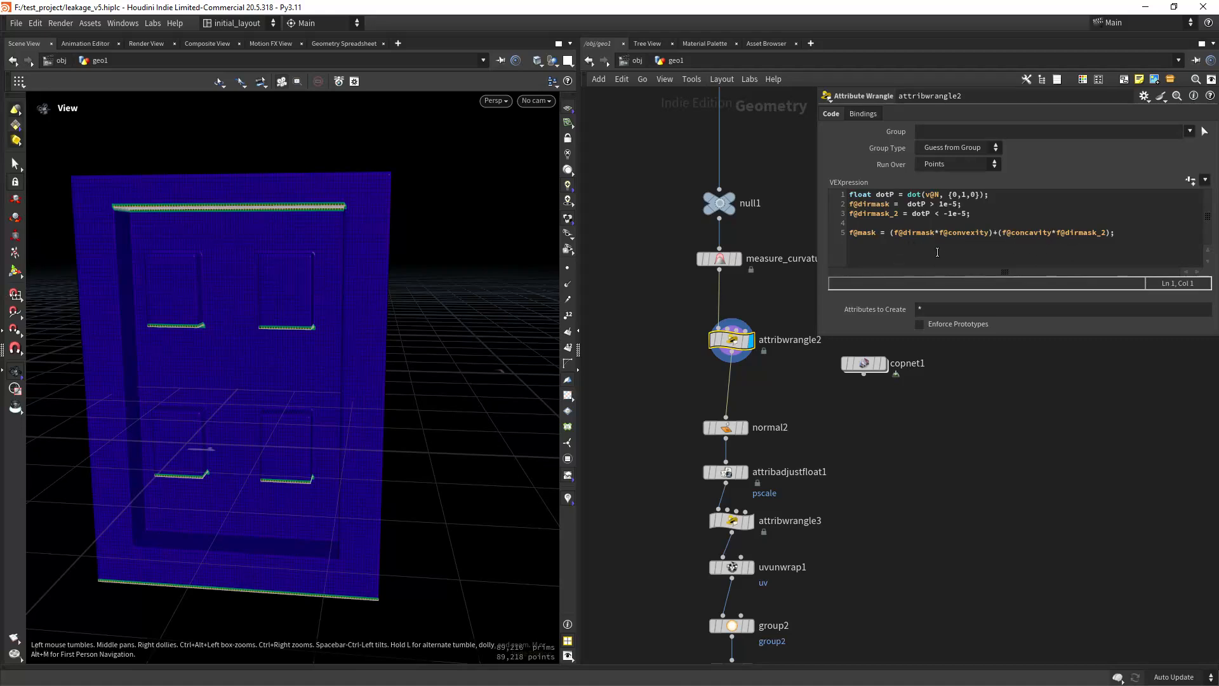
Step: Replace the dirmask_2 visualization with the combined mask attribute and examine the masked edges from above and below
left_click(732, 346)
left_click(458, 375)
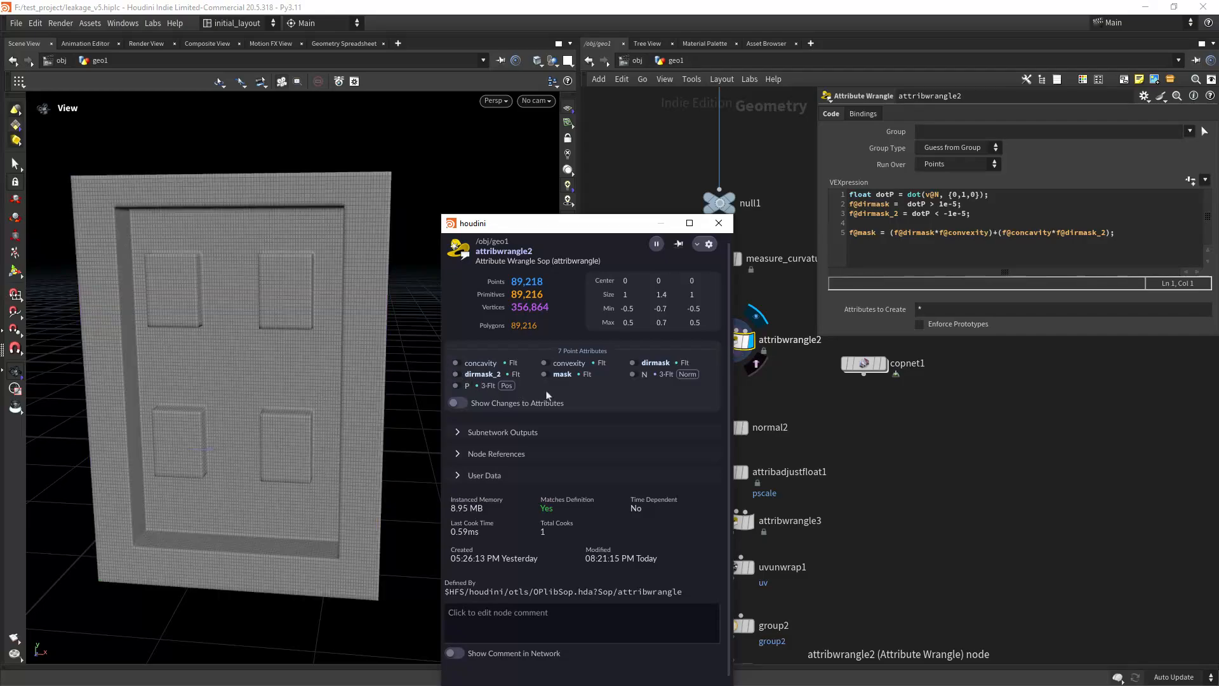
left_click(545, 374)
left_click_drag(298, 406, 280, 379)
right_click_drag(280, 379, 309, 442)
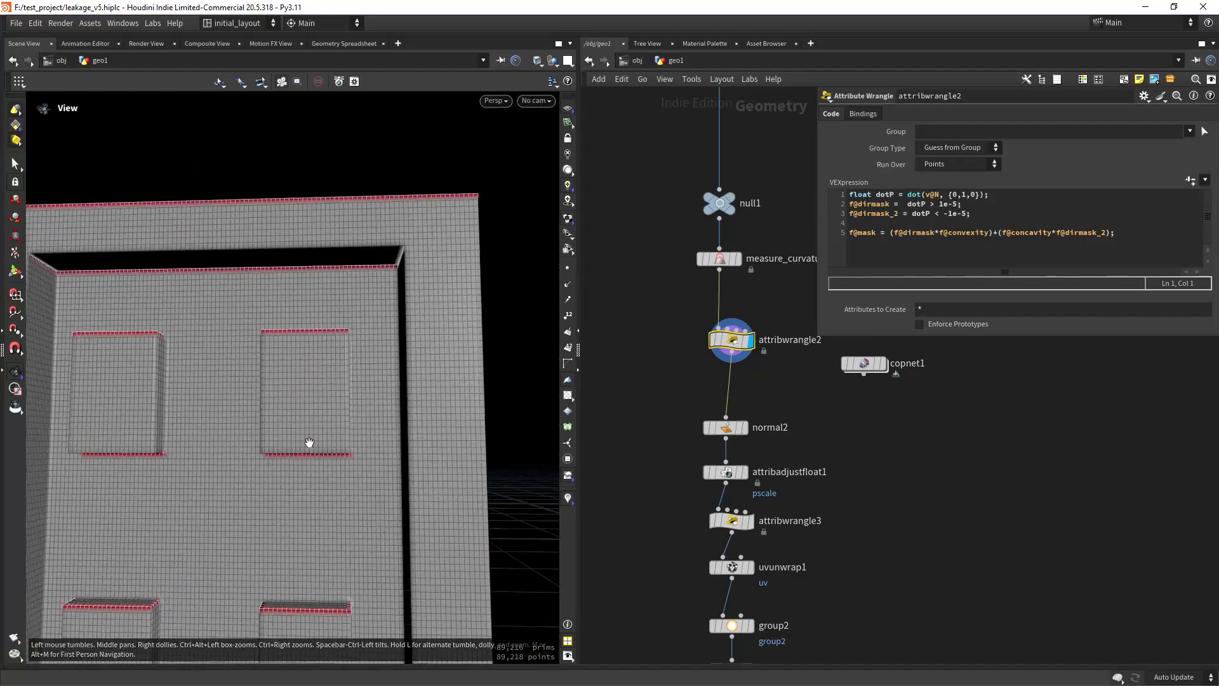
left_click_drag(308, 441, 315, 359)
mouse_move(315, 359)
right_mouse_down()
mouse_move(318, 400)
mouse_move(311, 372)
right_mouse_up()
left_click_drag(311, 373, 318, 376)
right_click_drag(319, 375, 348, 351)
left_click_drag(348, 351, 329, 427)
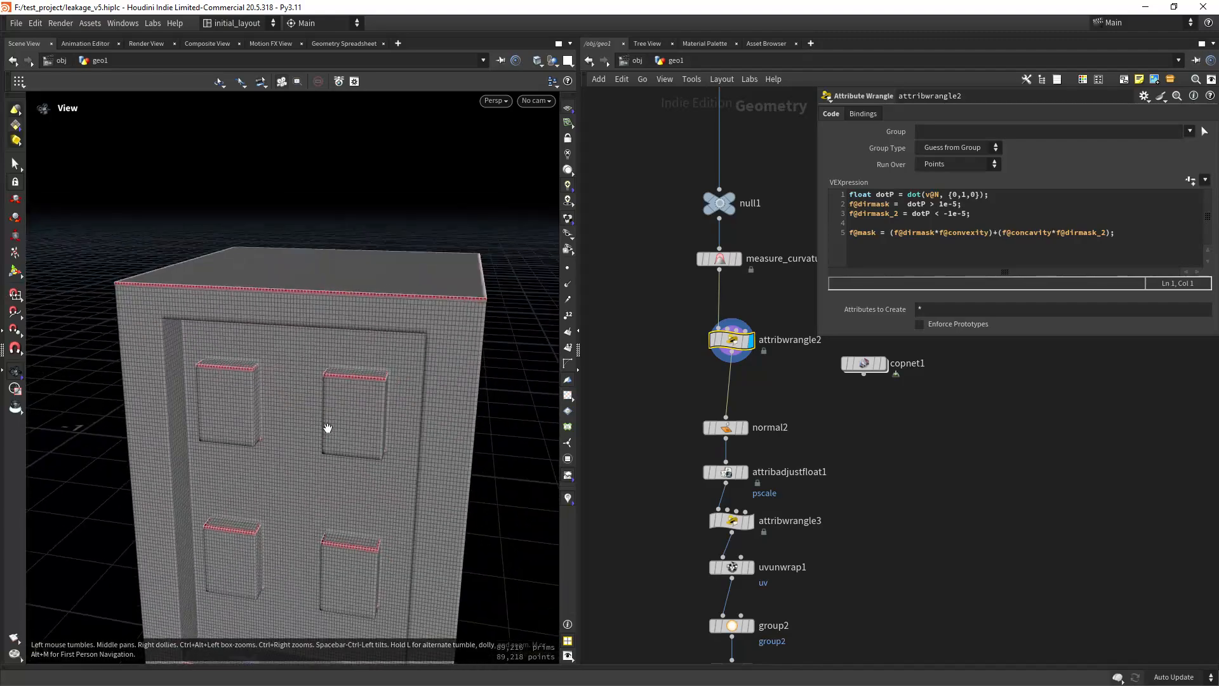
right_click_drag(329, 427, 343, 460)
left_click_drag(343, 460, 335, 416)
right_click_drag(335, 416, 362, 384)
Step: Display the normal2 node, open its parameters and inspect the vertex normals on the masked model
middle_click_drag(660, 438, 622, 313)
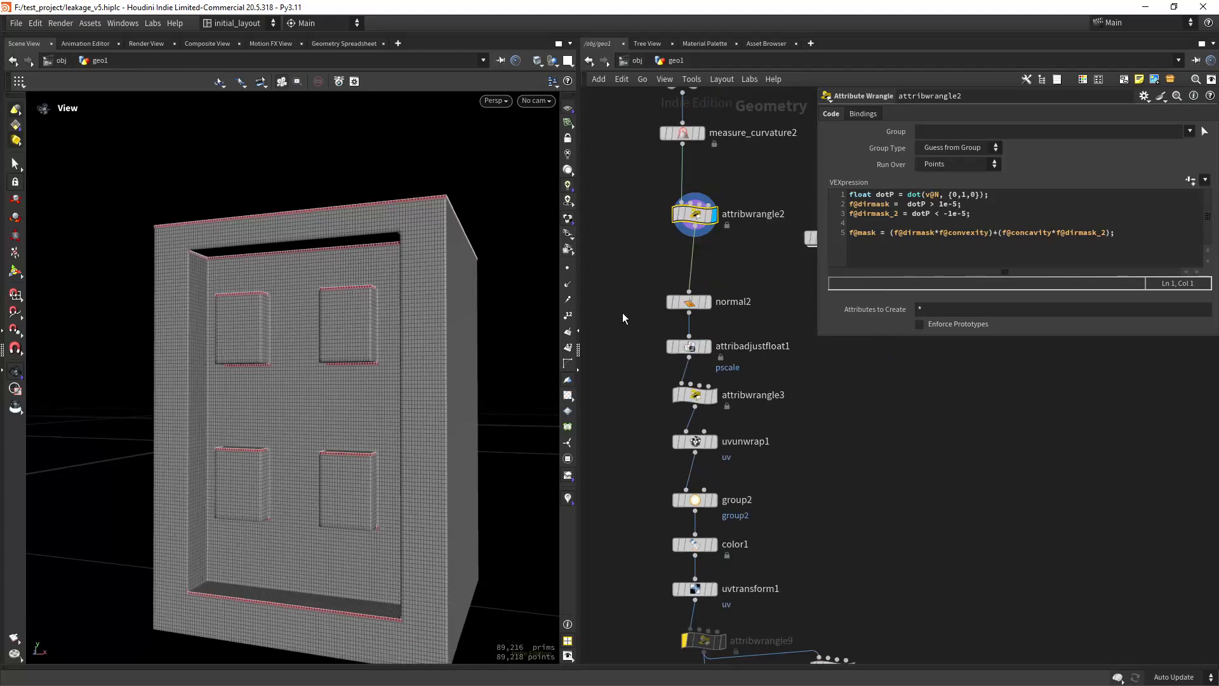
scroll(625, 335, "up", 1)
middle_click_drag(637, 381, 631, 364)
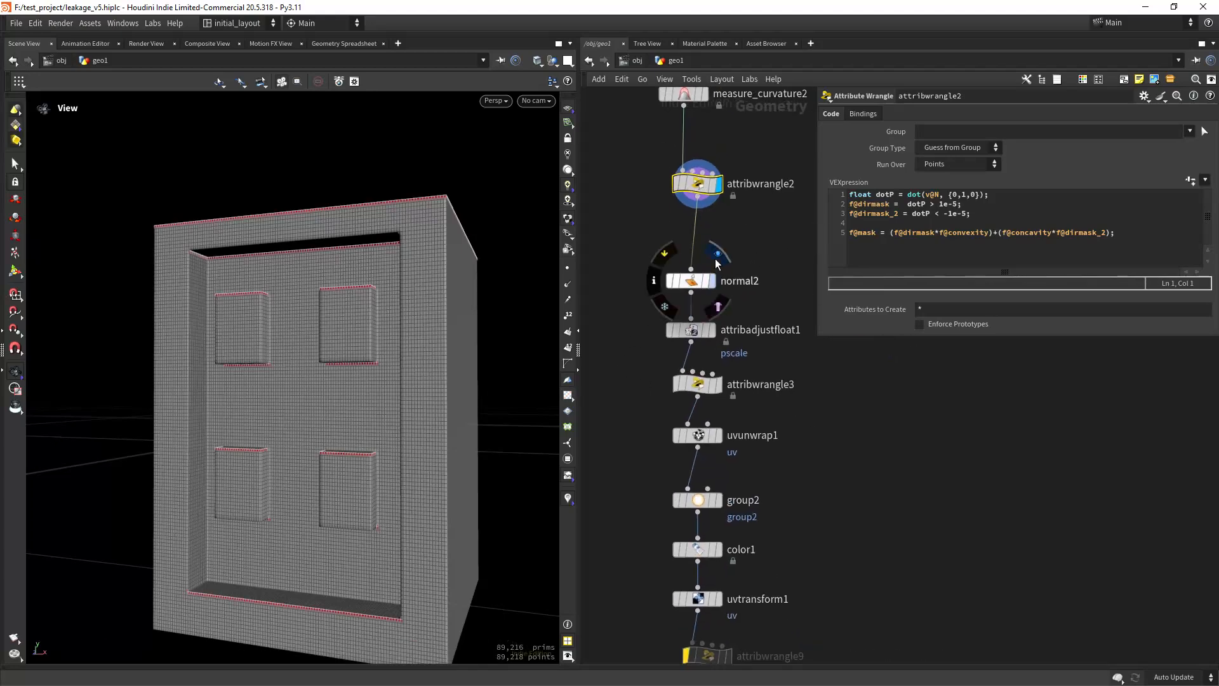
left_click(712, 280)
left_click(691, 280)
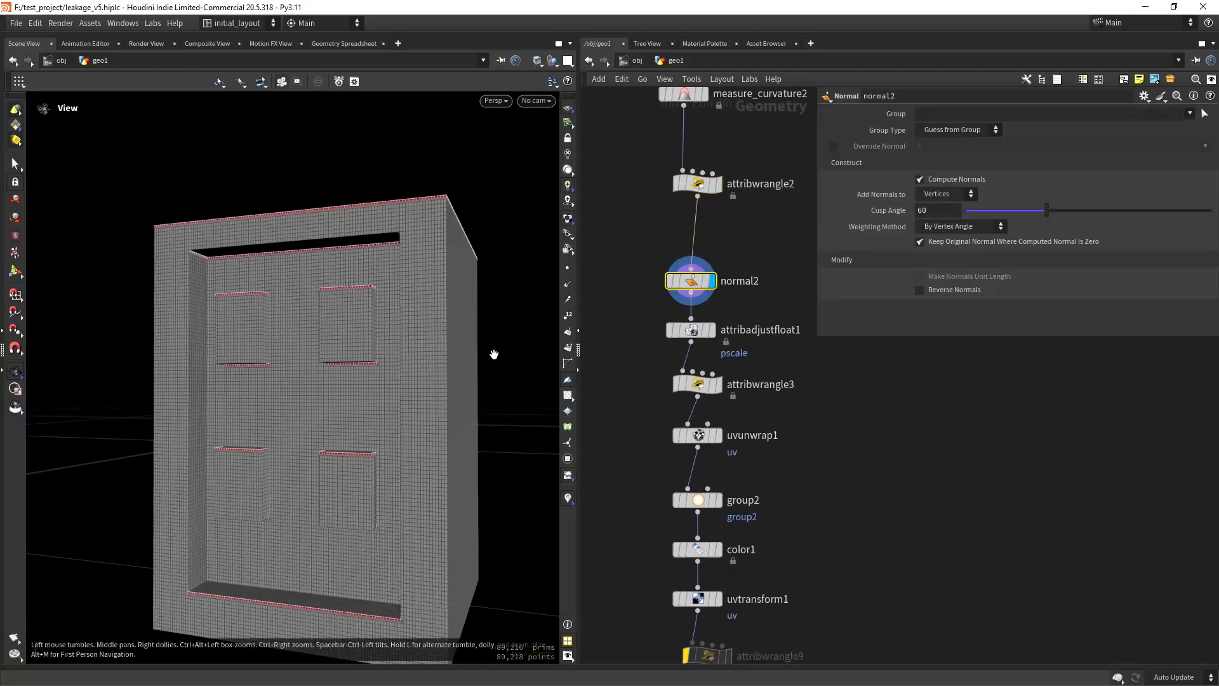
right_click_drag(363, 391, 422, 365)
middle_click_drag(421, 365, 406, 353)
Step: Display attribadjustfloat1, enlarge its parameter area to review the random pscale settings and inspect the model
middle_click_drag(608, 390, 603, 323)
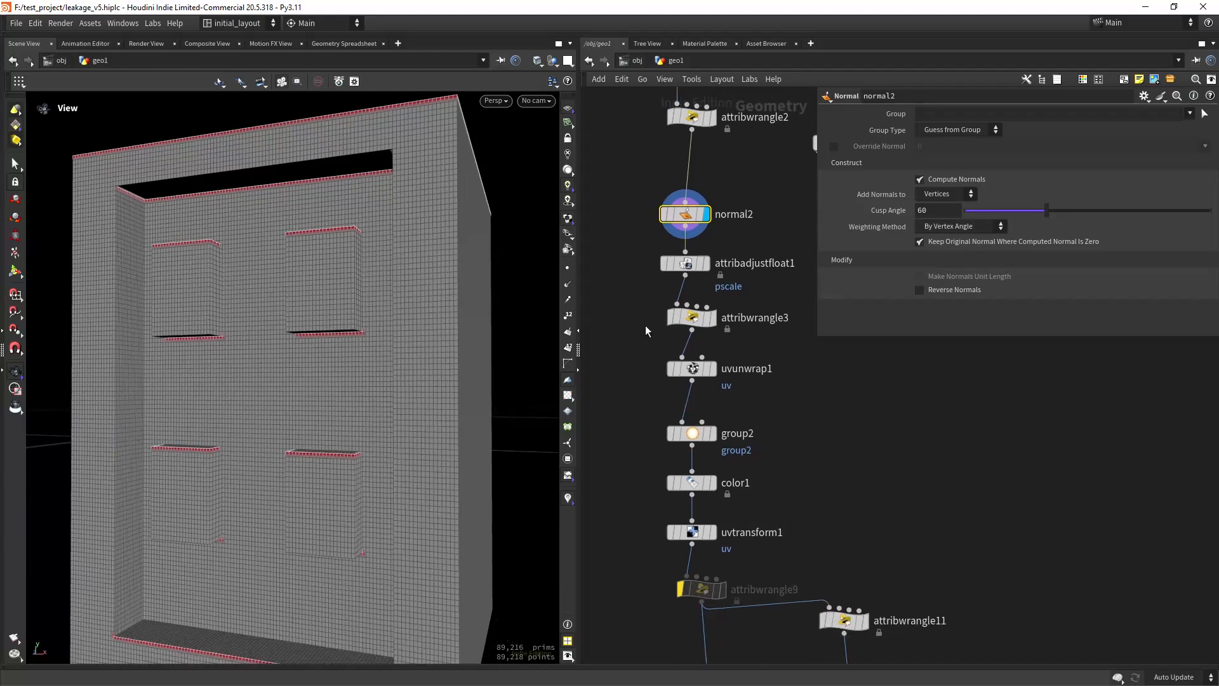
left_click(707, 262)
left_click(686, 274)
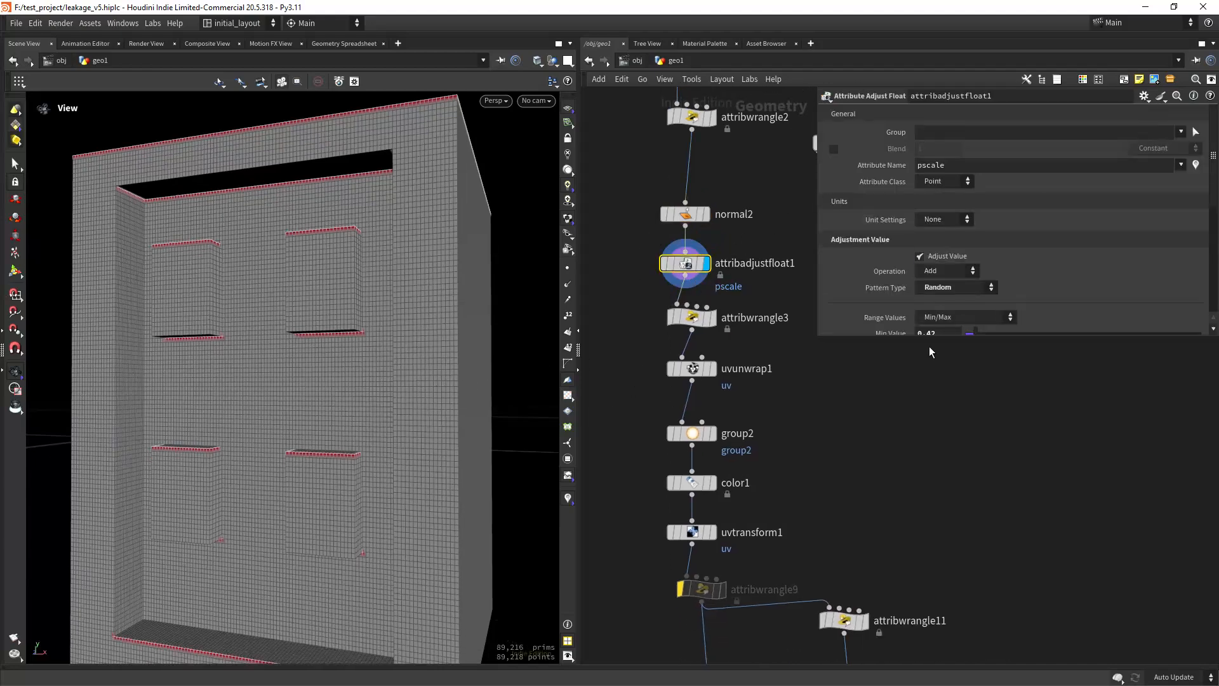
left_click_drag(928, 341, 926, 545)
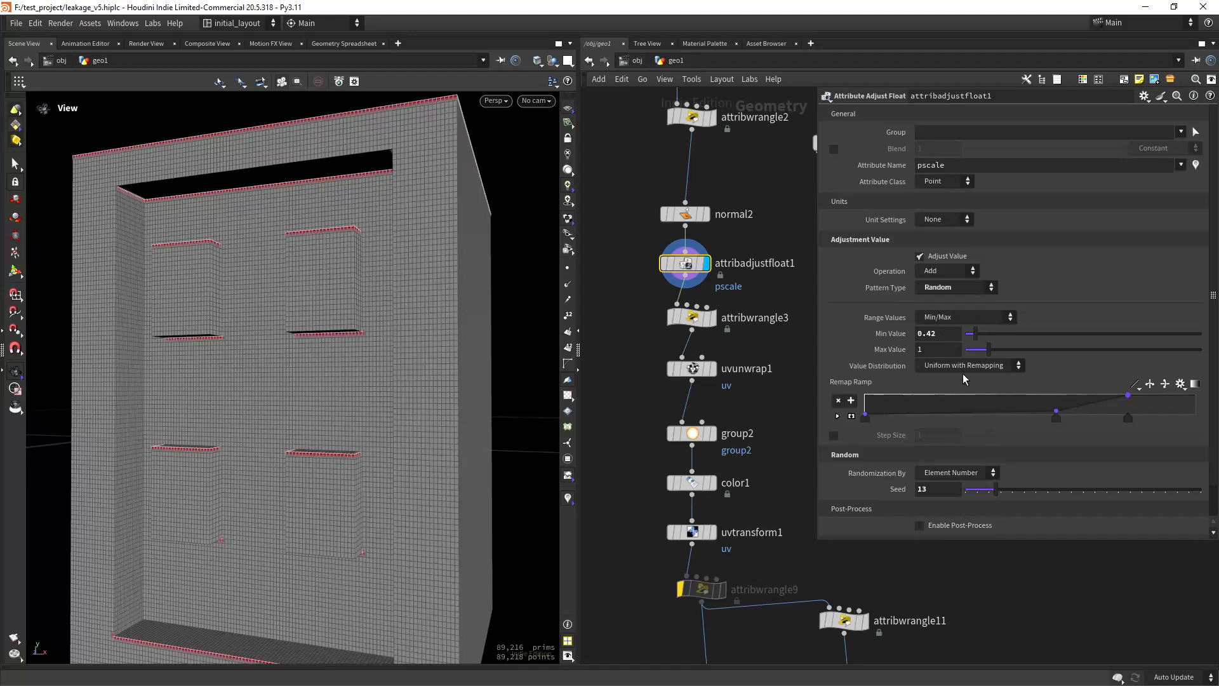
right_click_drag(390, 434, 392, 389)
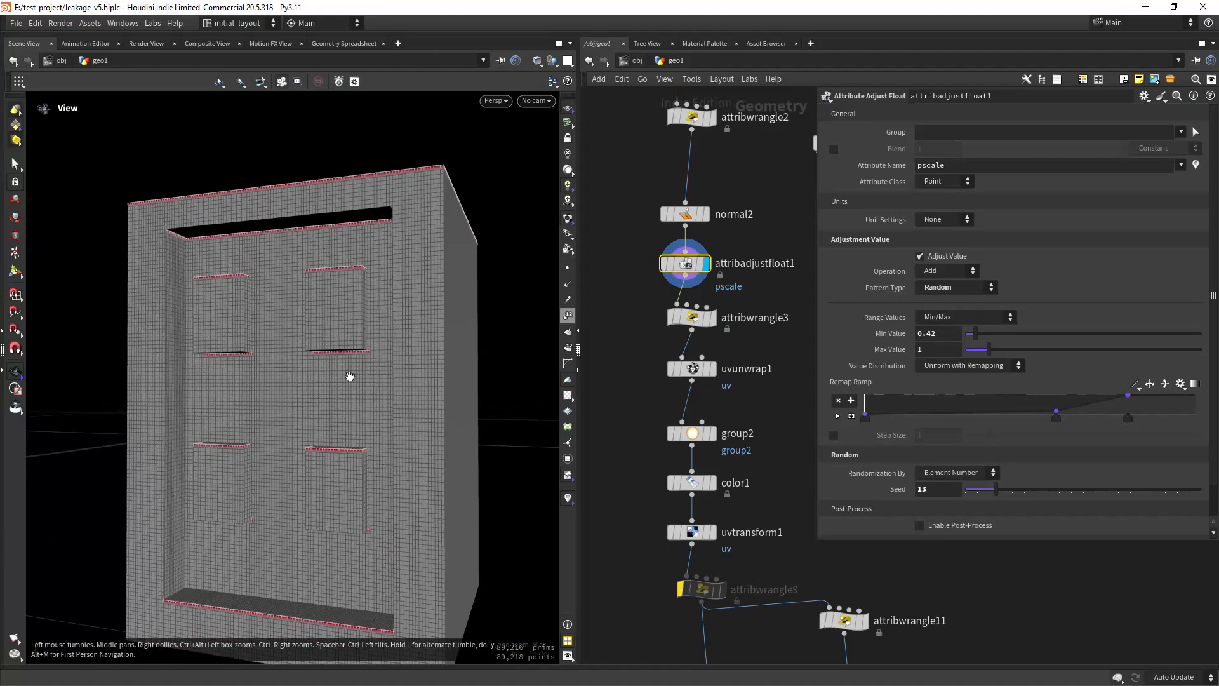
right_click_drag(333, 358, 384, 305)
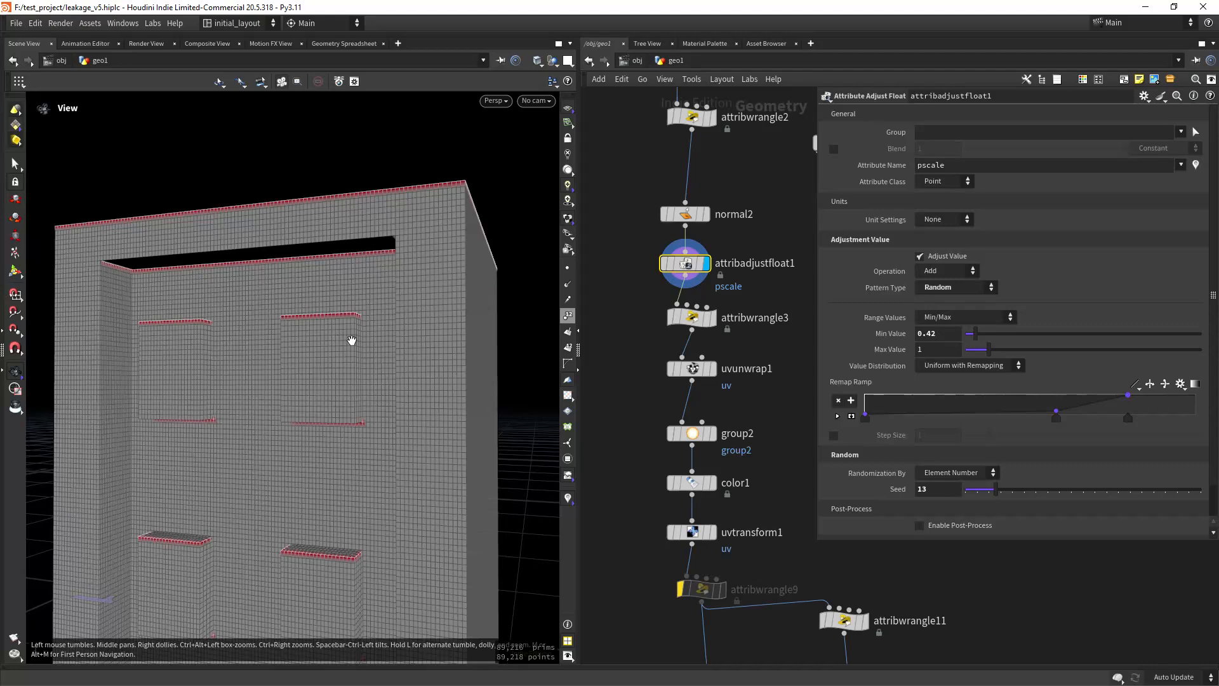
right_click_drag(309, 325, 349, 307)
middle_click_drag(349, 307, 339, 347)
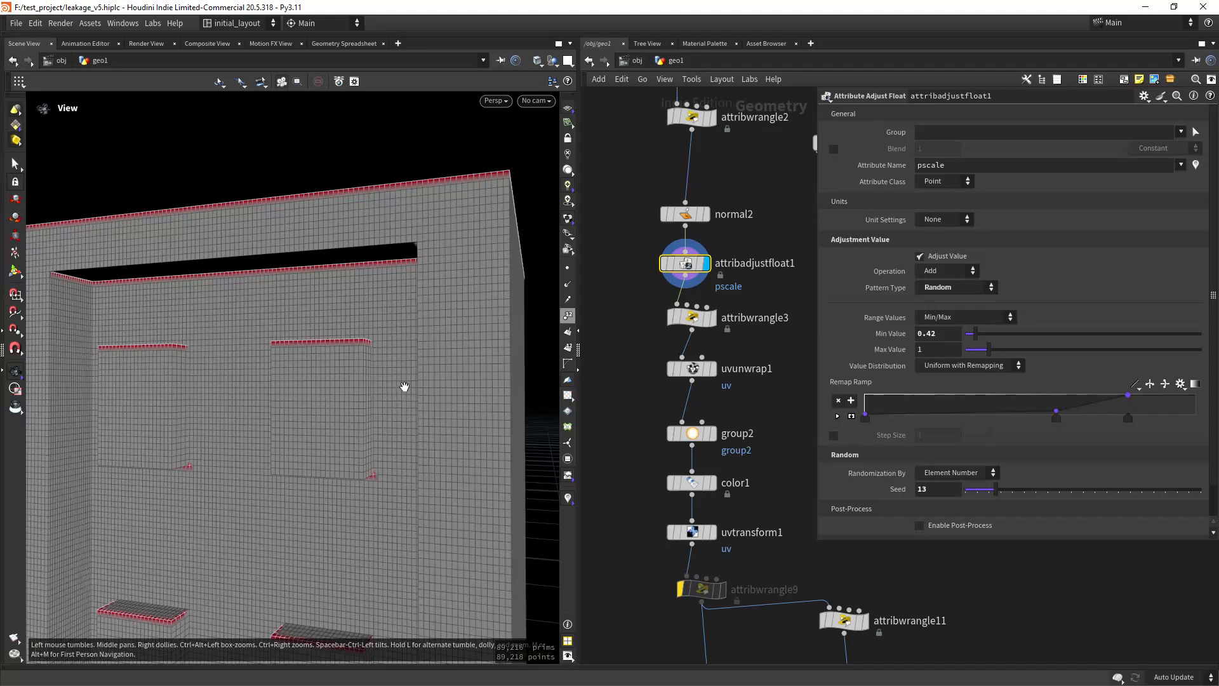
right_click_drag(404, 387, 360, 443)
Step: Select attribwrangle3 to review its top and bottom VEX code and open its node information
middle_click_drag(653, 363, 661, 323)
left_click_drag(629, 202, 738, 255)
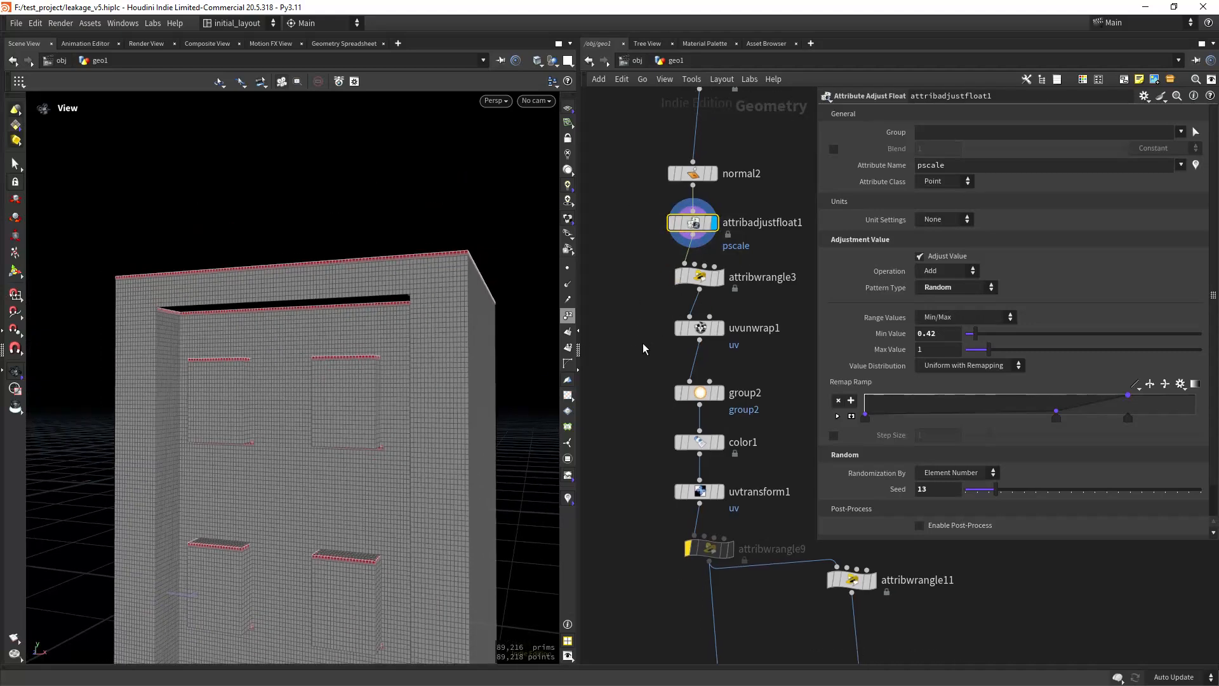
middle_click_drag(642, 342, 638, 312)
left_click(716, 245)
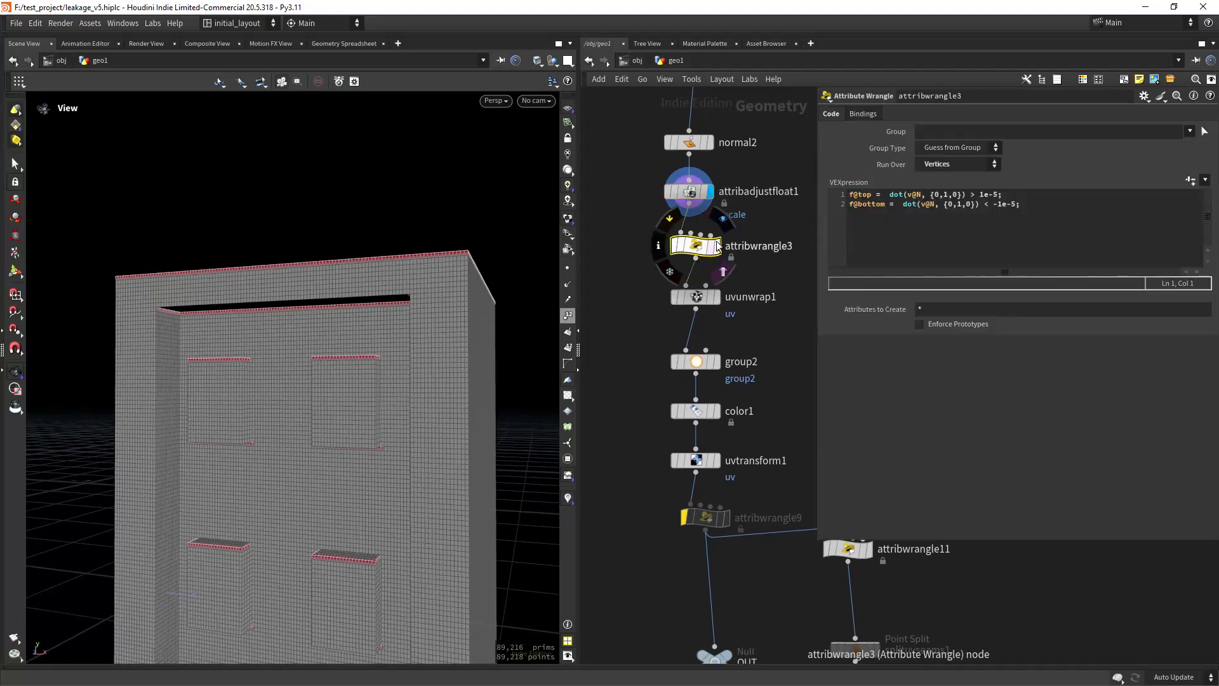
left_click(659, 245)
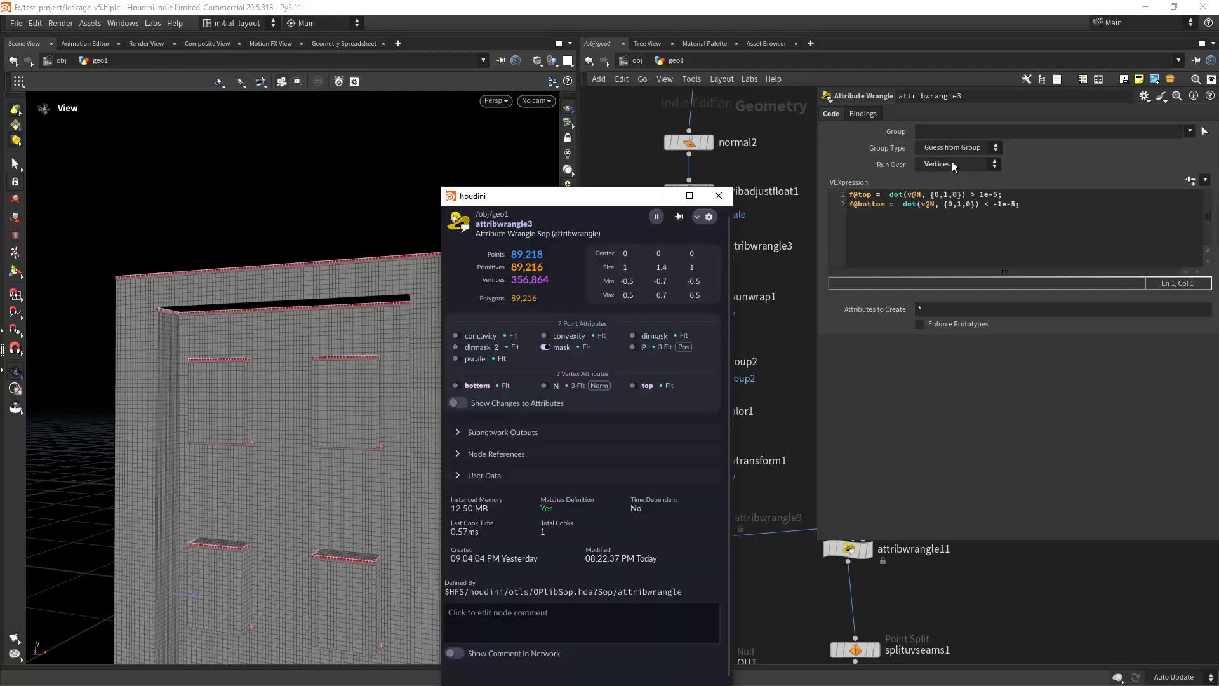
Step: Replace the mask visualization on attribwrangle3 with the bottom vertex attribute and examine the downward-facing surfaces up close
left_click(548, 347)
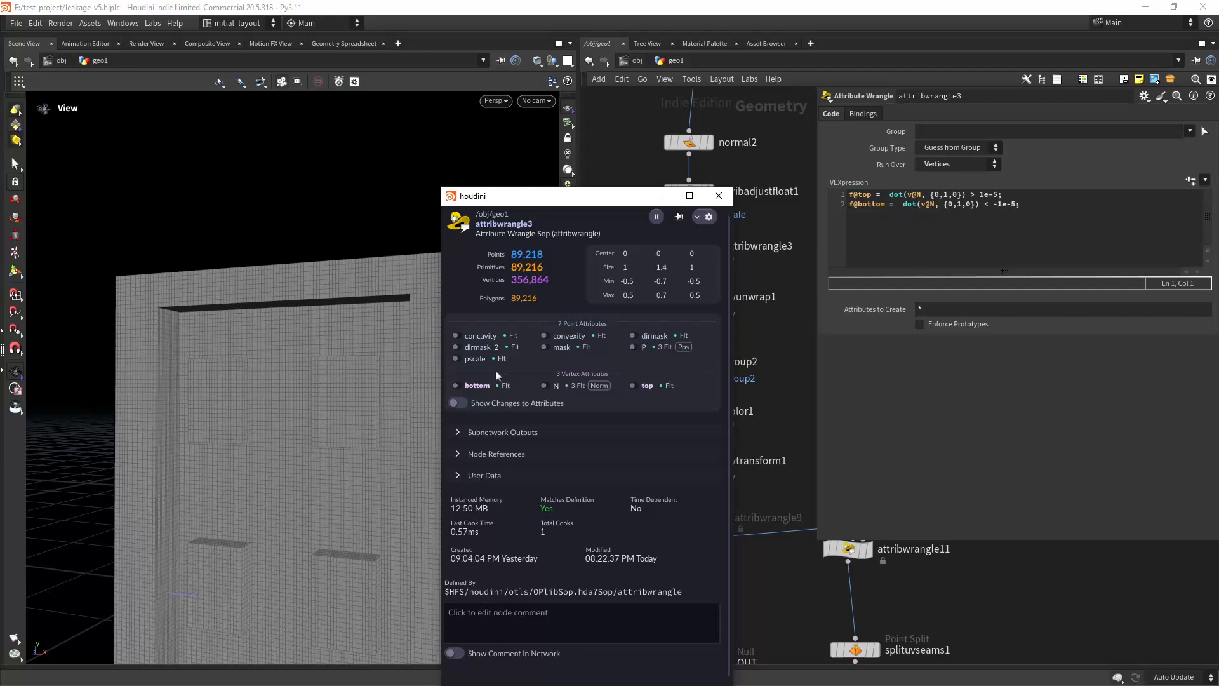
left_click(460, 387)
left_click_drag(330, 516, 397, 389)
scroll(338, 431, "up", 10)
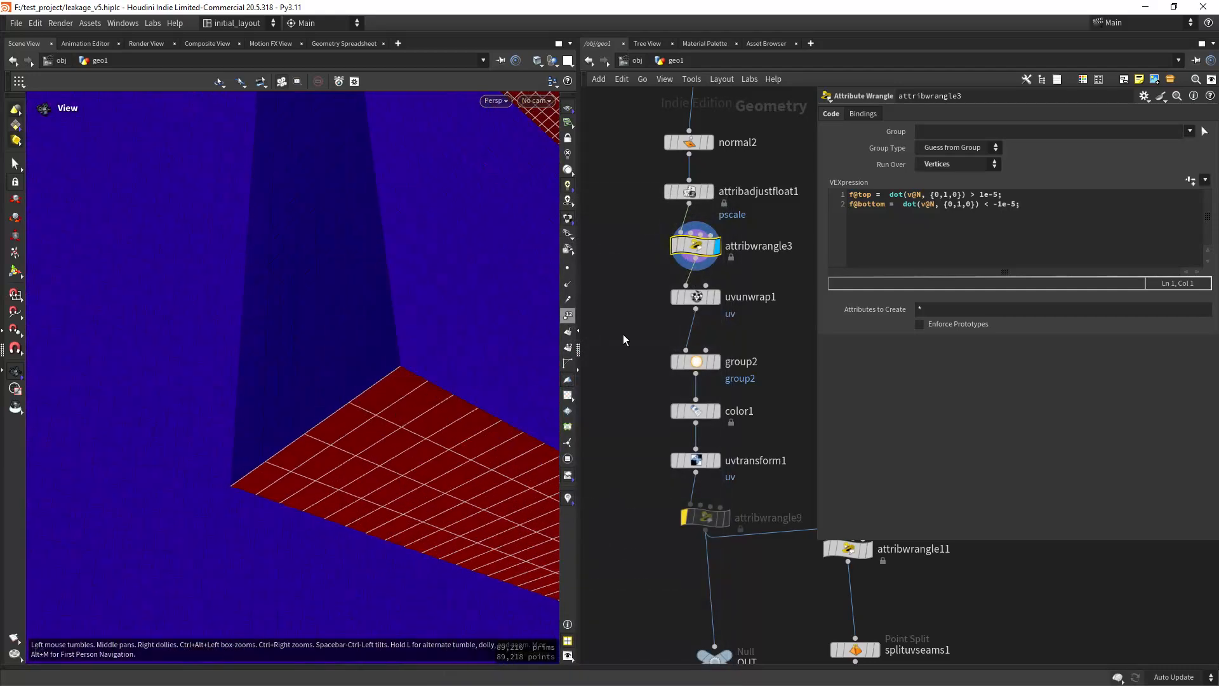
Step: Replace the bottom visualization with the top vertex attribute and examine the upward-facing surfaces with and without wireframe
left_click(661, 246)
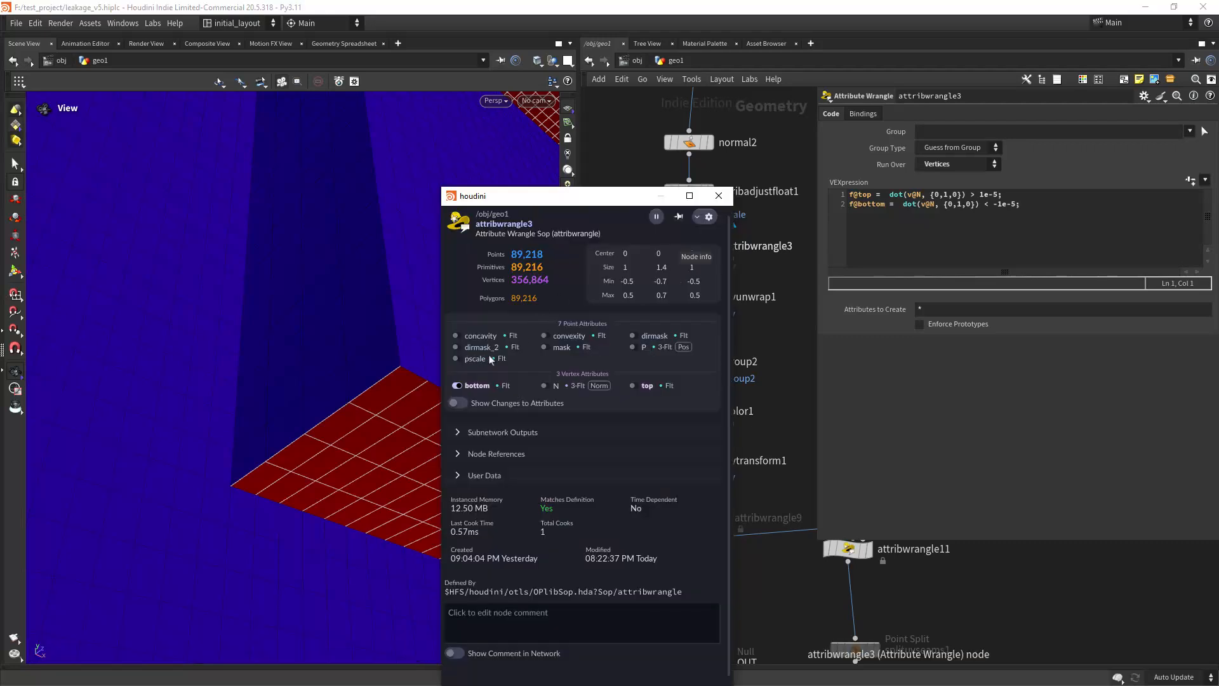
left_click(457, 386)
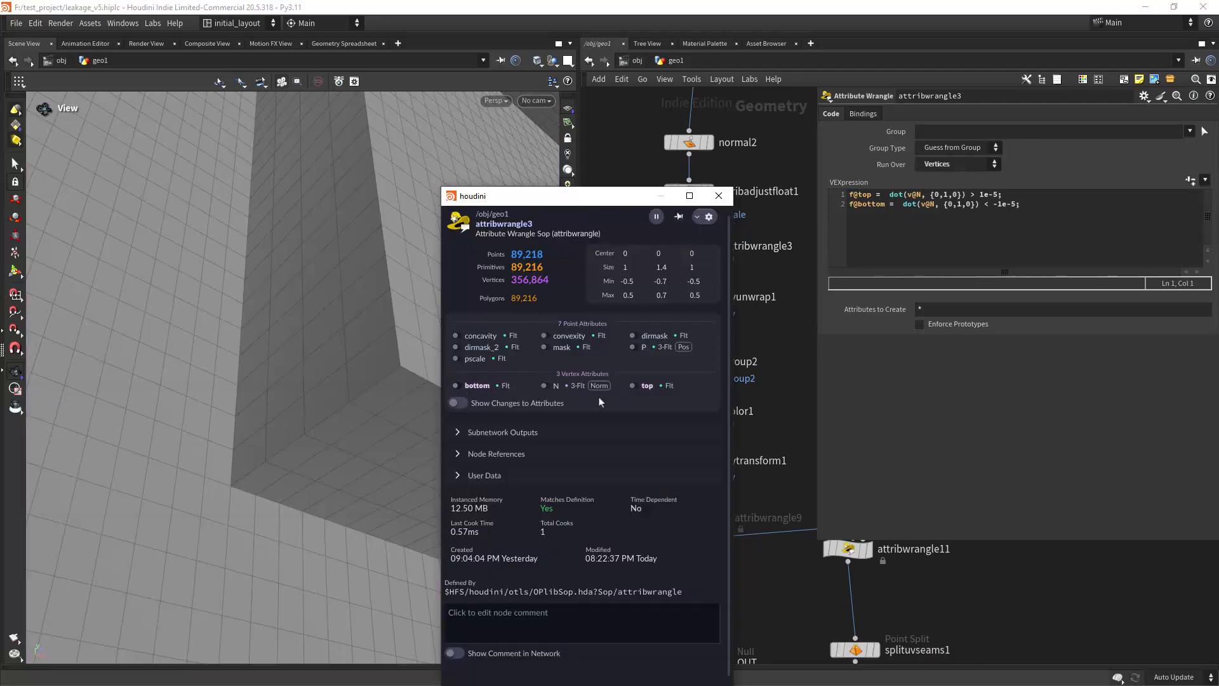
left_click(633, 386)
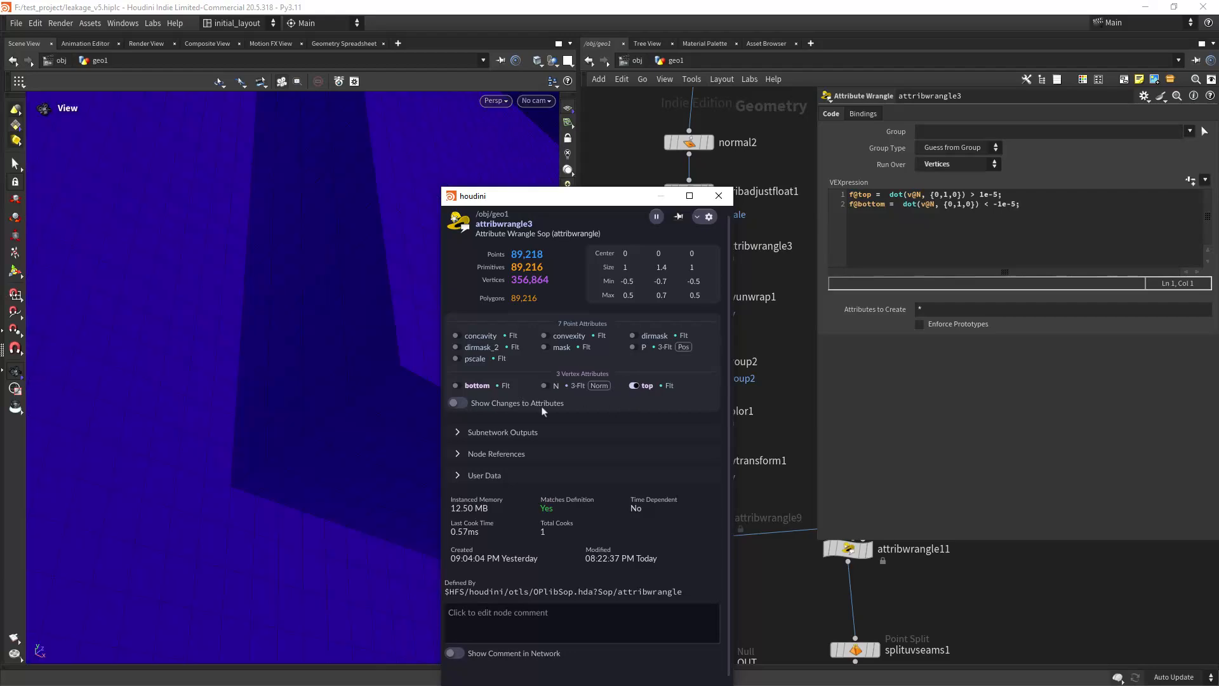
mouse_move(381, 444)
left_mouse_down()
mouse_move(104, 533)
mouse_move(362, 397)
mouse_move(316, 379)
mouse_move(383, 356)
left_mouse_up()
key("shift+w")
mouse_move(334, 403)
left_mouse_down()
mouse_move(270, 410)
mouse_move(364, 374)
left_mouse_up()
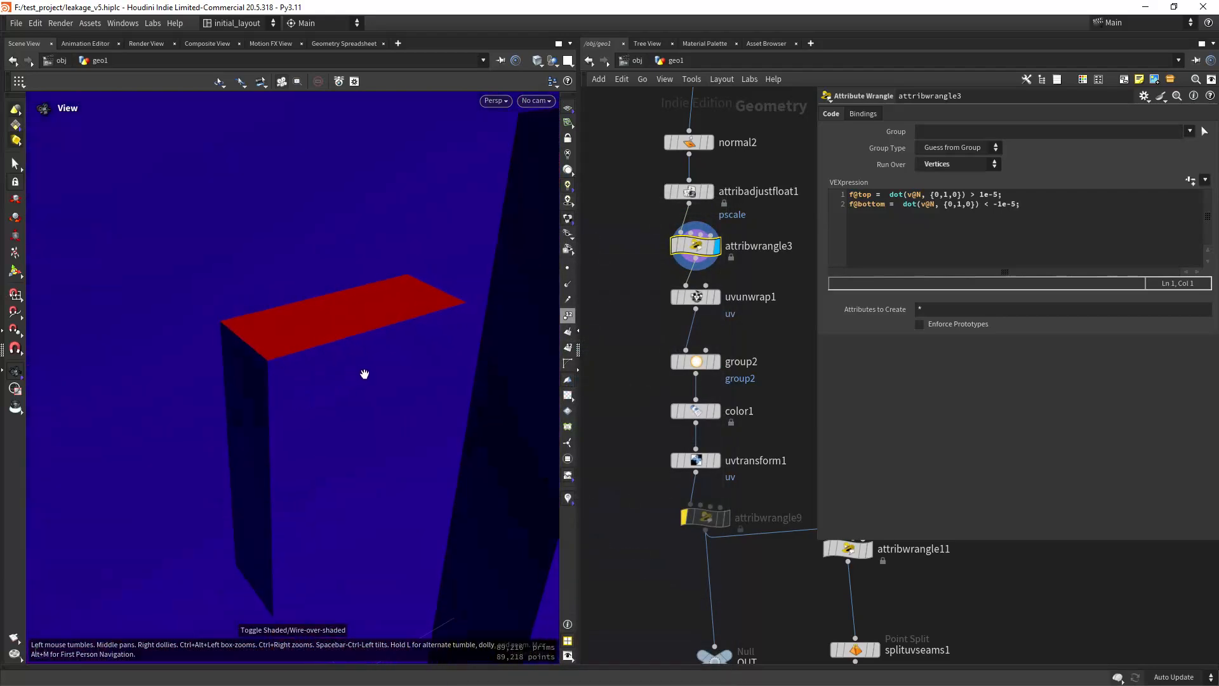
key("shift+w")
right_click_drag(318, 438, 152, 533)
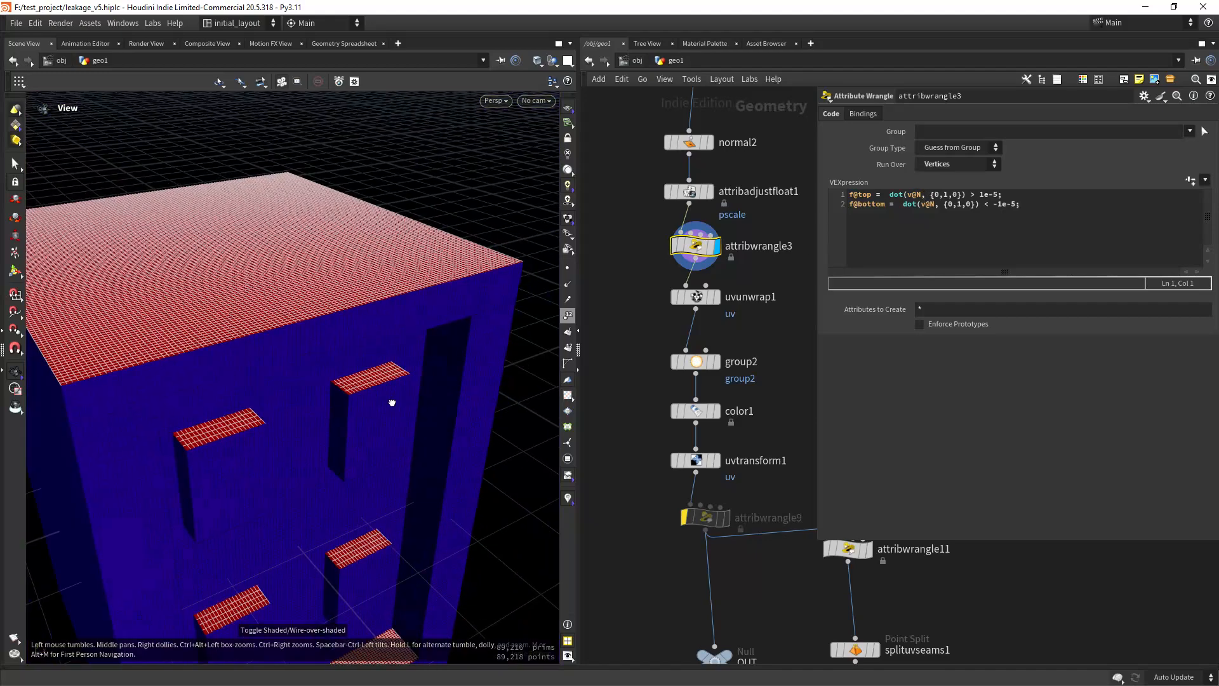
left_click_drag(389, 402, 334, 406)
left_click_drag(497, 421, 413, 423)
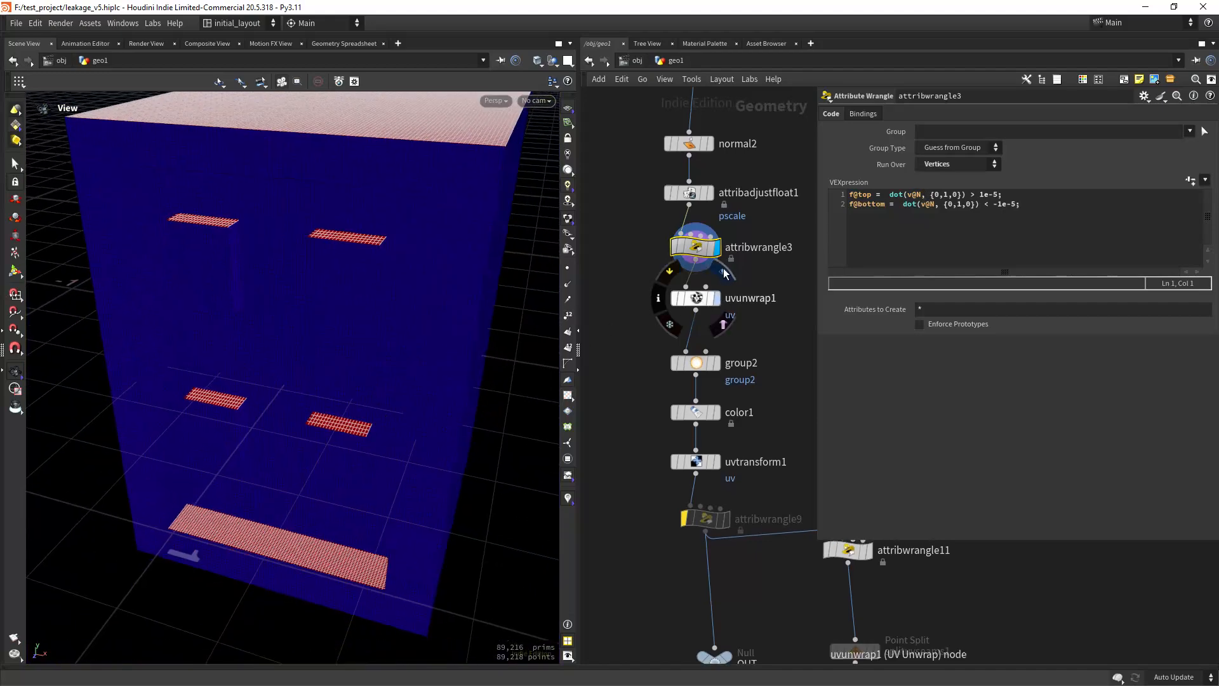
Step: Display uvunwrap1, turn off the top attribute visualization and show the UV checker texture on the model
scroll(413, 422, "down", 3)
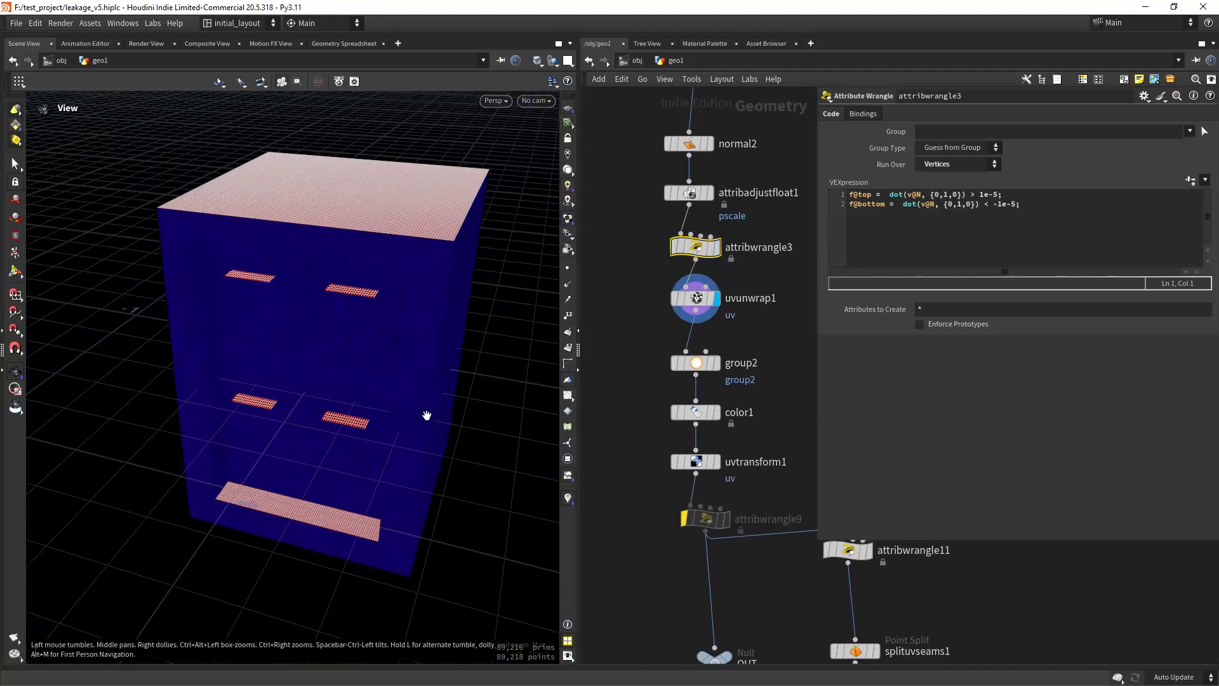
middle_click(693, 304)
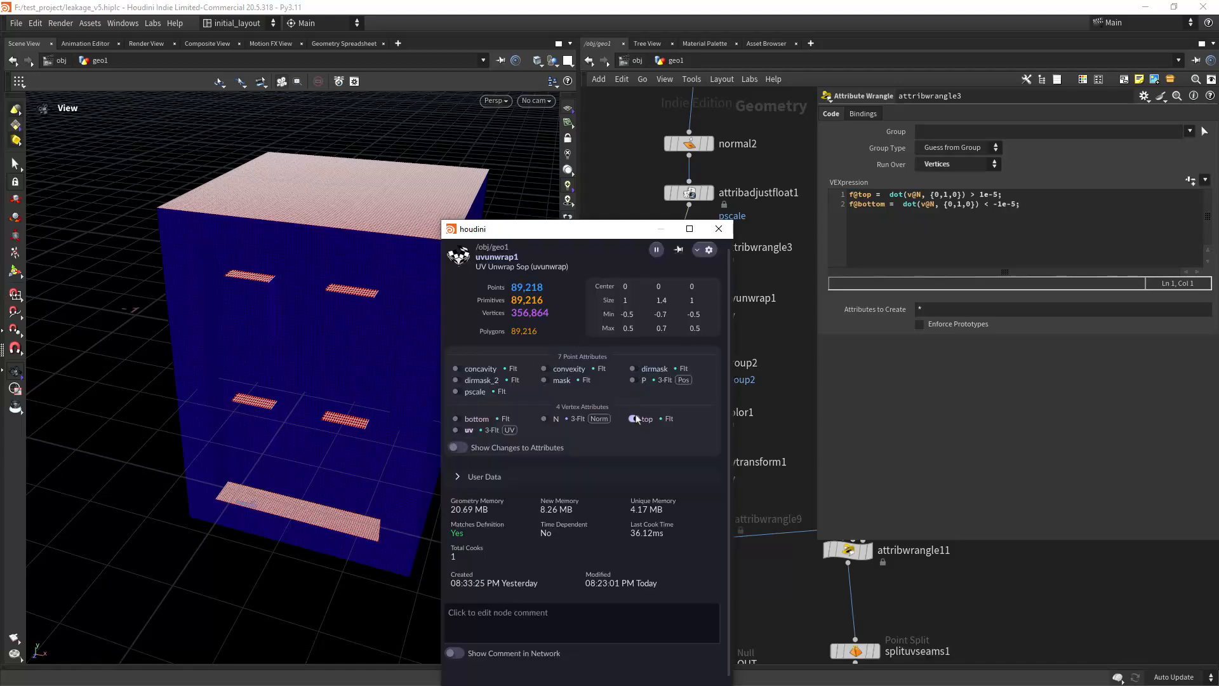
left_click(720, 229)
left_click(567, 396)
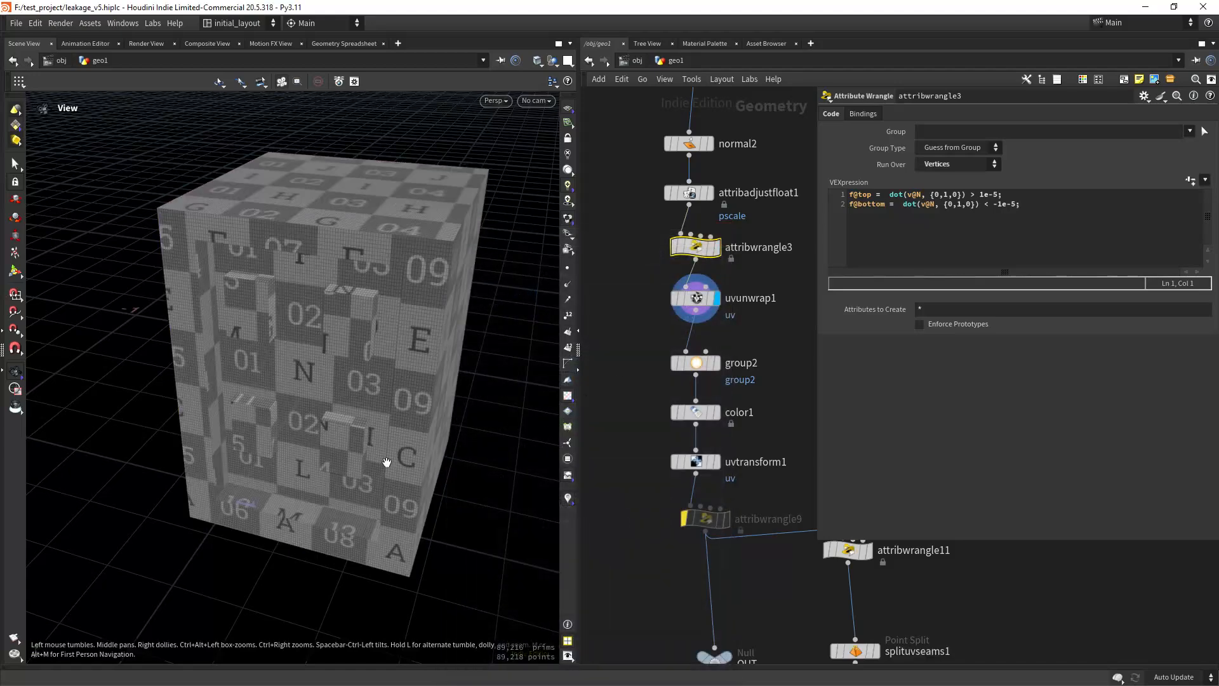
left_click_drag(385, 463, 405, 409)
scroll(316, 436, "up", 3)
Step: Open the uvunwrap1 parameters and inspect the layout of its UV islands in the UV view
left_click(695, 298)
key("space+5")
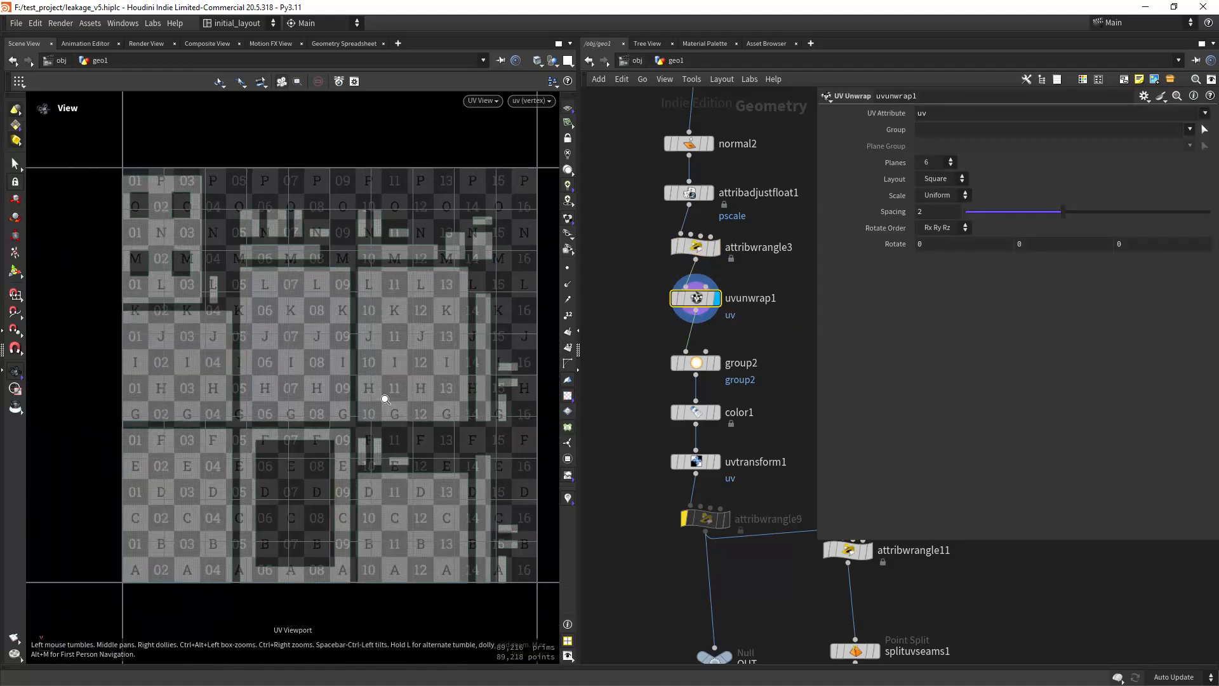
middle_click_drag(394, 375, 395, 382)
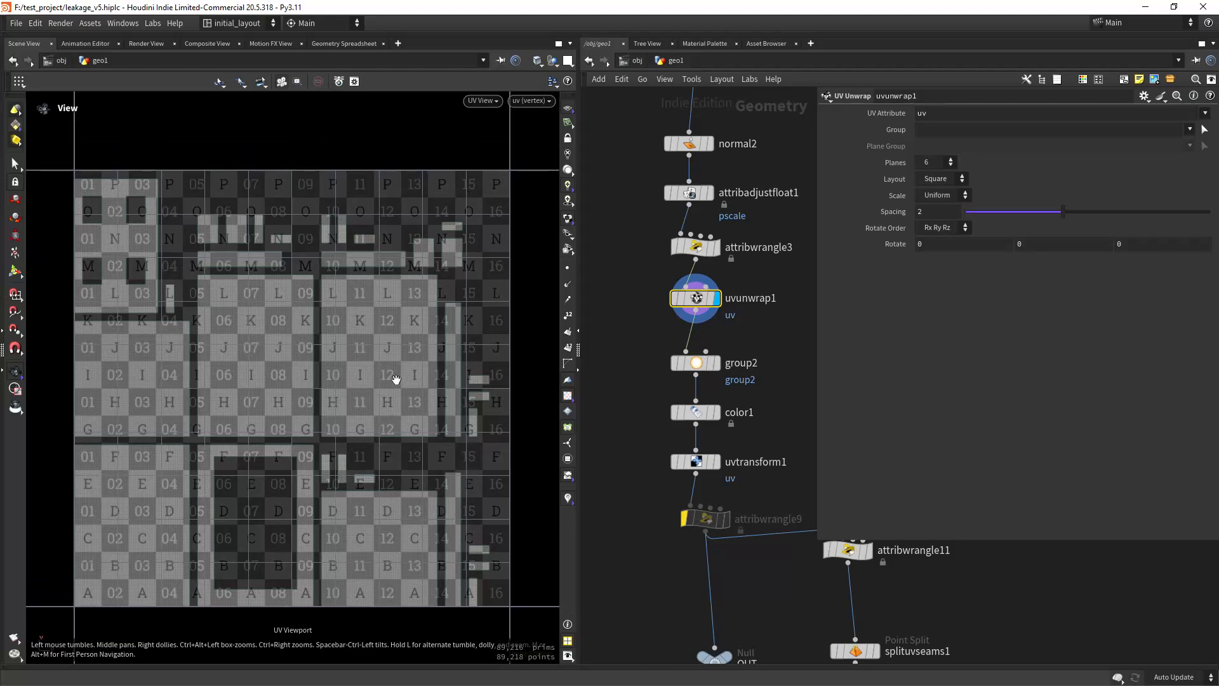
right_click_drag(395, 382, 419, 388)
right_click_drag(424, 334, 427, 379)
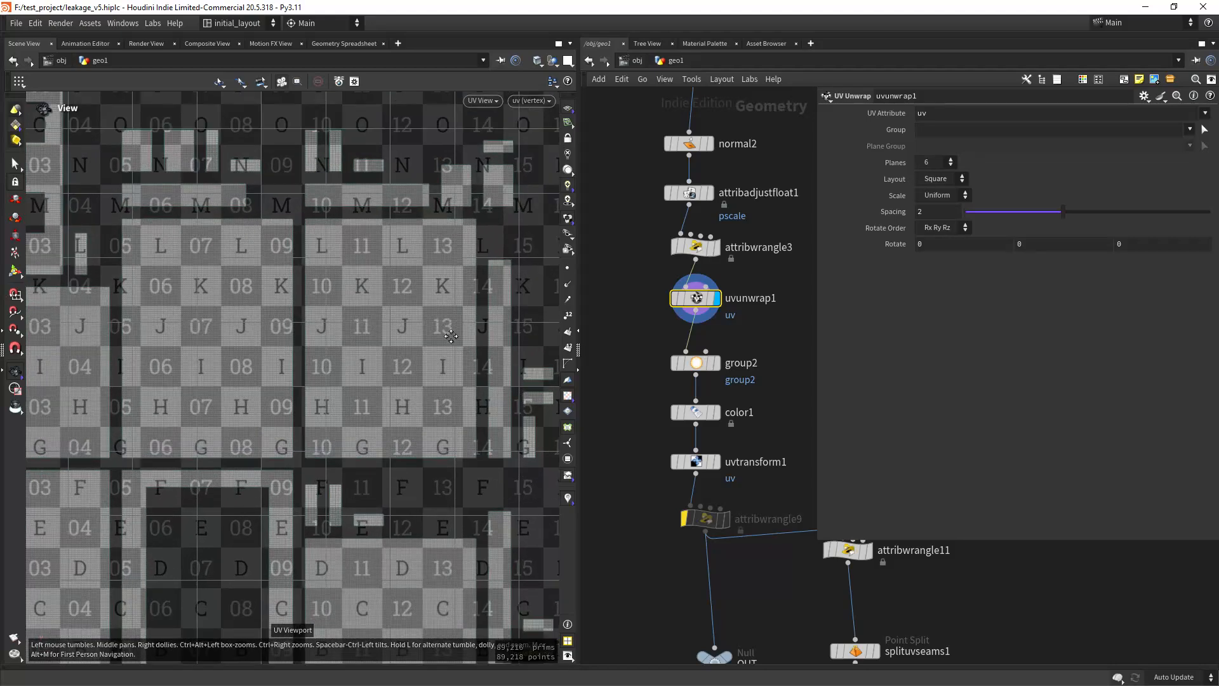
middle_click_drag(427, 379, 387, 375)
right_click_drag(386, 375, 409, 399)
middle_click_drag(409, 399, 427, 382)
right_click_drag(427, 382, 409, 337)
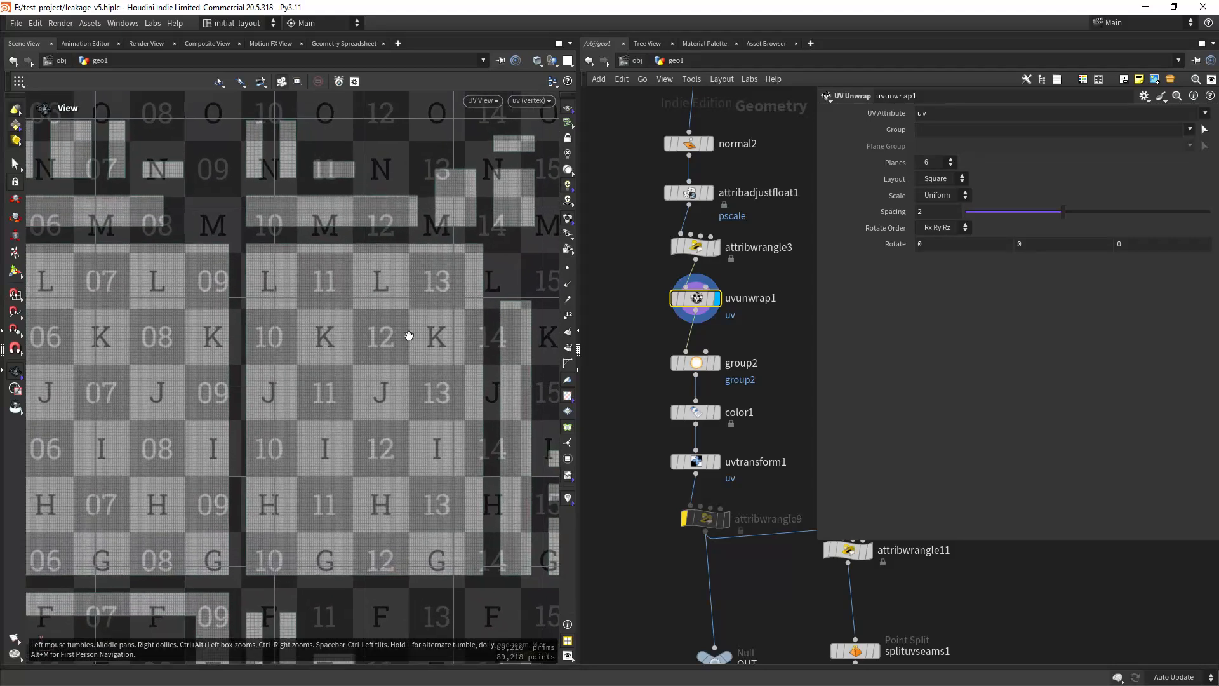
middle_click_drag(408, 337, 438, 351)
right_click_drag(438, 351, 427, 375)
Step: Return to the perspective view and inspect the direction of the UV checker texture across the box front
key("space+1")
left_click_drag(425, 374, 462, 346)
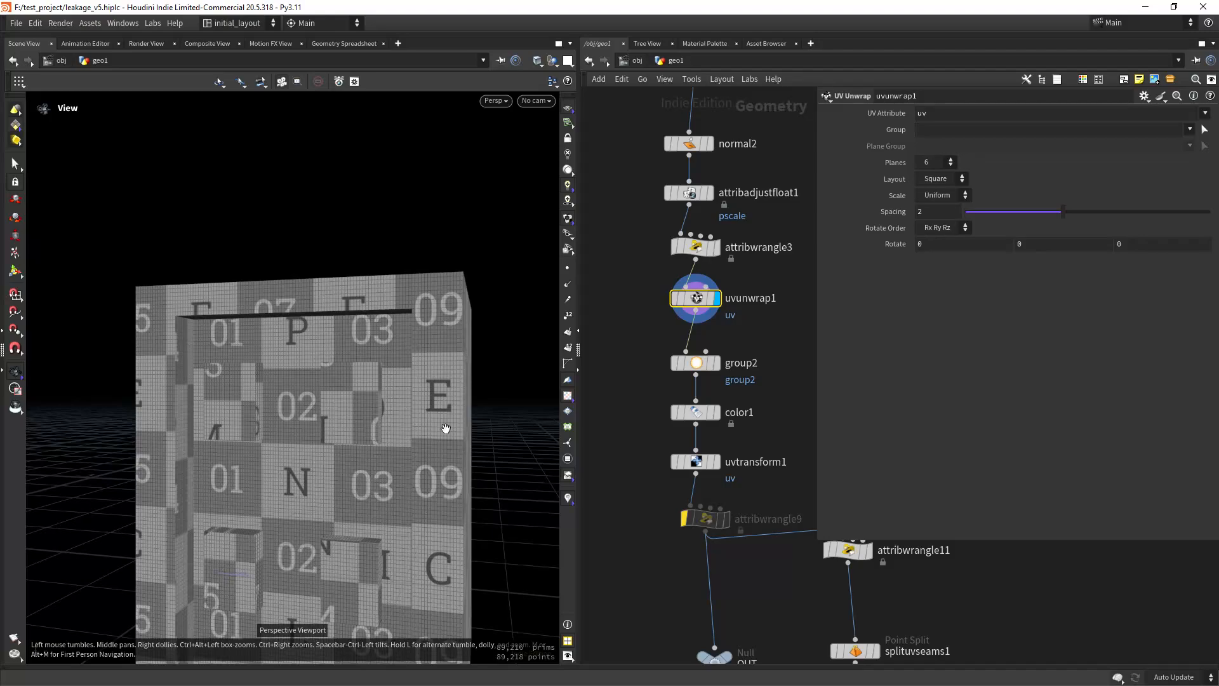
left_click_drag(445, 428, 393, 349)
scroll(395, 394, "down", 4)
scroll(391, 412, "up", 3)
scroll(391, 411, "down", 3)
scroll(390, 408, "up", 4)
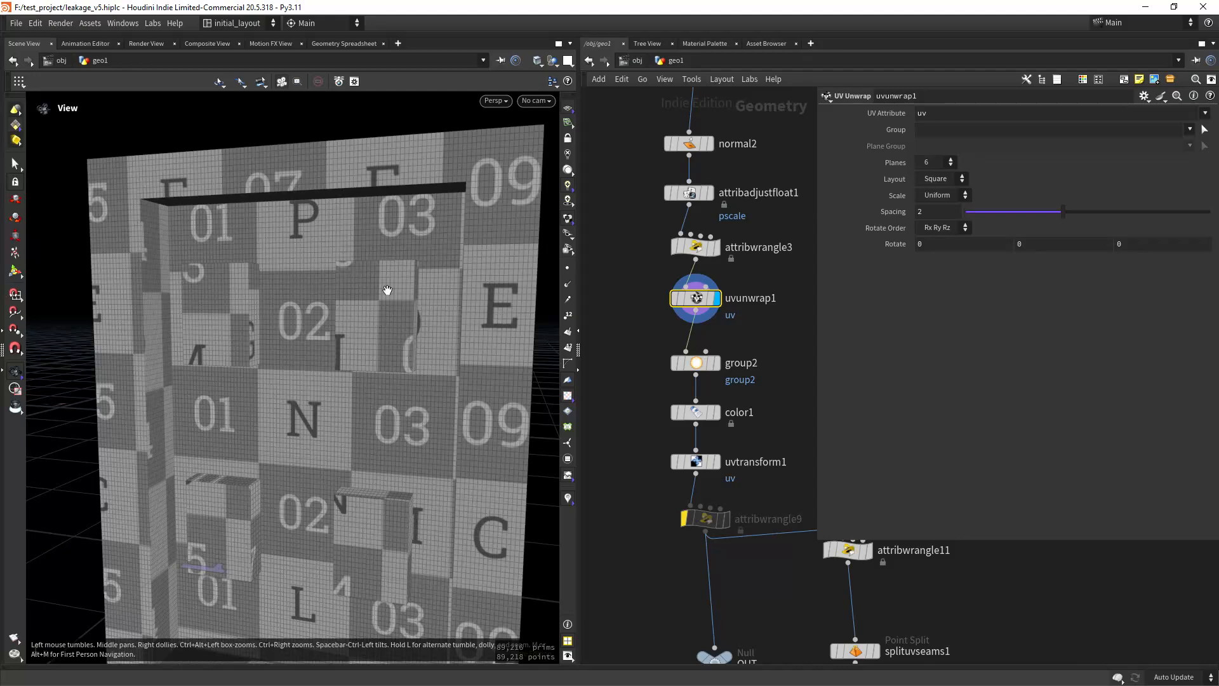
scroll(406, 346, "down", 4)
middle_click_drag(438, 421, 387, 353)
scroll(388, 353, "up", 4)
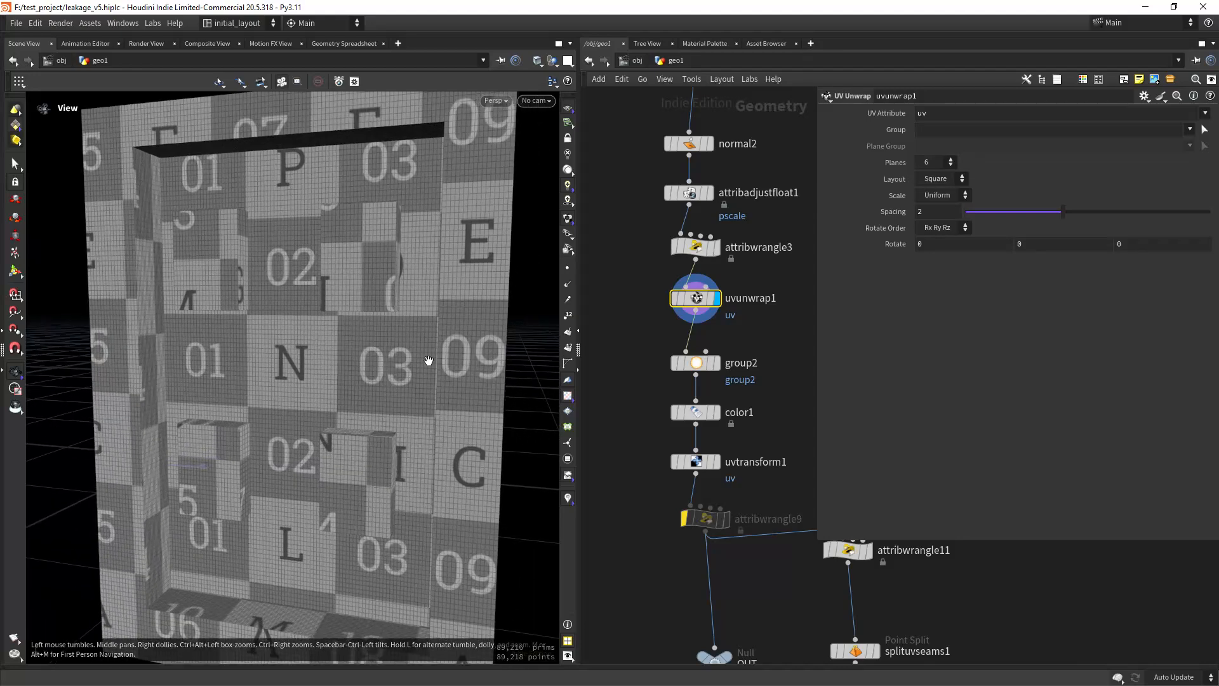
Step: Examine the UV checker texture up close where it breaks between the box front and its small panels
key("shift+w")
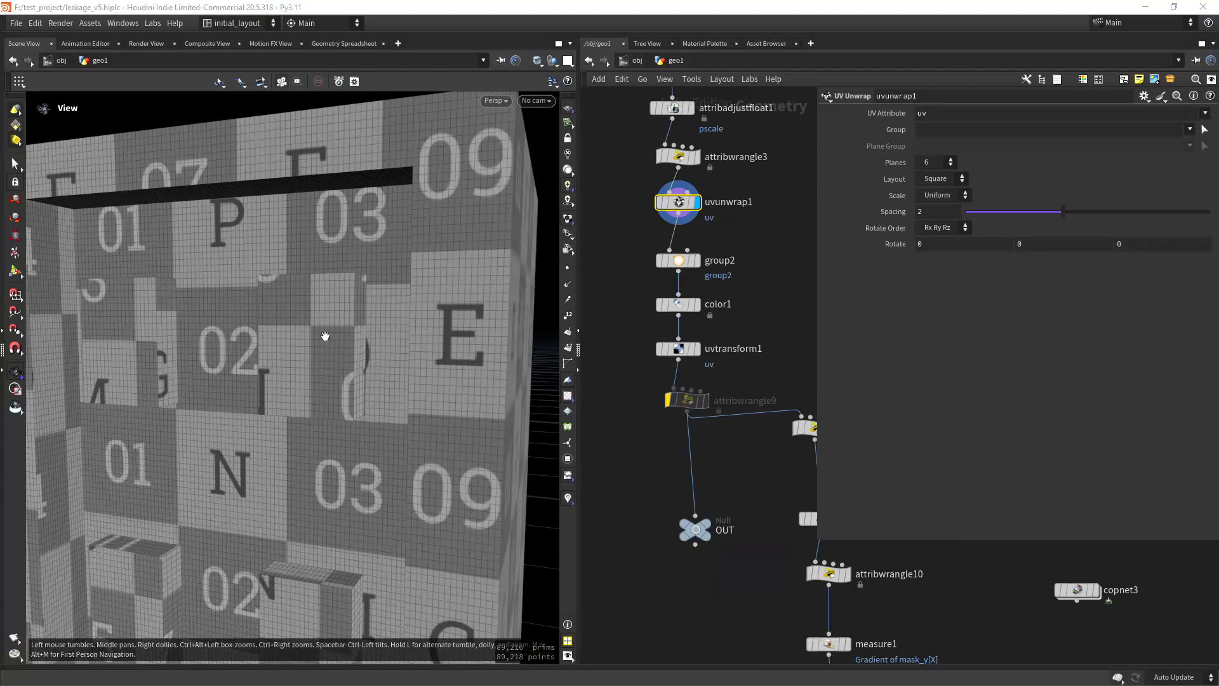
scroll(324, 337, "down", 3)
mouse_move(324, 337)
left_mouse_down()
mouse_move(335, 463)
mouse_move(412, 369)
mouse_move(362, 386)
mouse_move(350, 419)
left_mouse_up()
scroll(413, 370, "up", 2)
scroll(413, 369, "down", 3)
scroll(362, 386, "up", 3)
scroll(365, 386, "down", 2)
left_click_drag(338, 371, 327, 265)
scroll(359, 384, "up", 4)
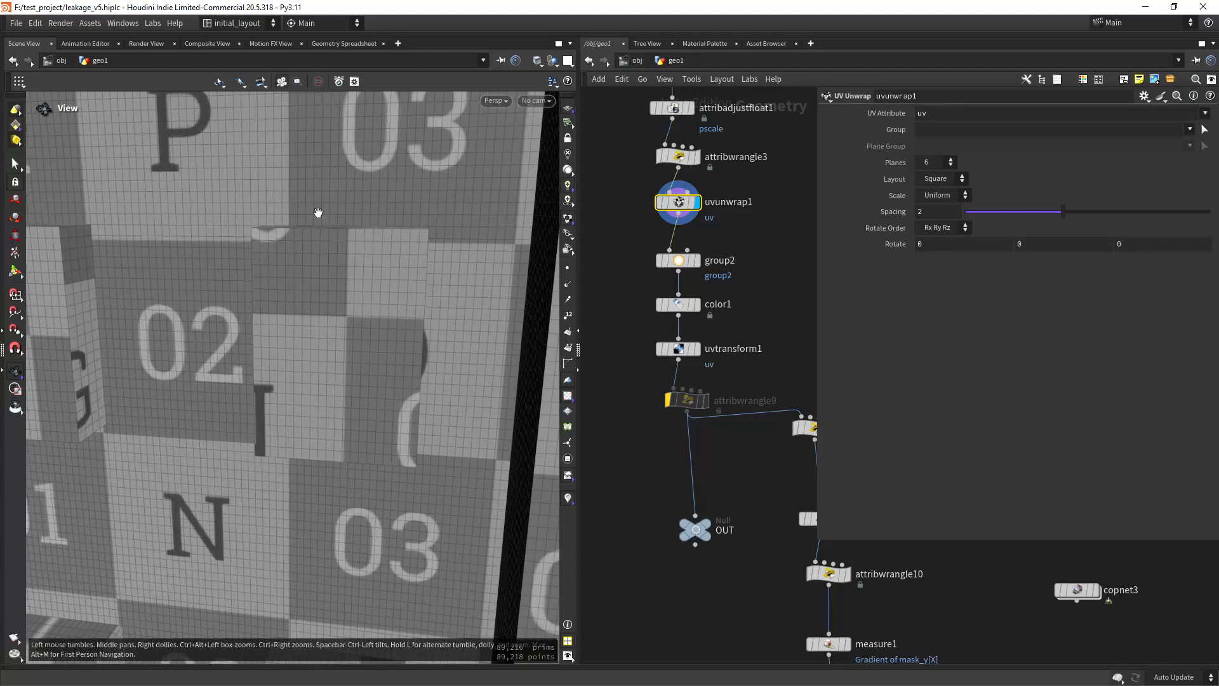
scroll(343, 386, "down", 4)
scroll(365, 373, "up", 2)
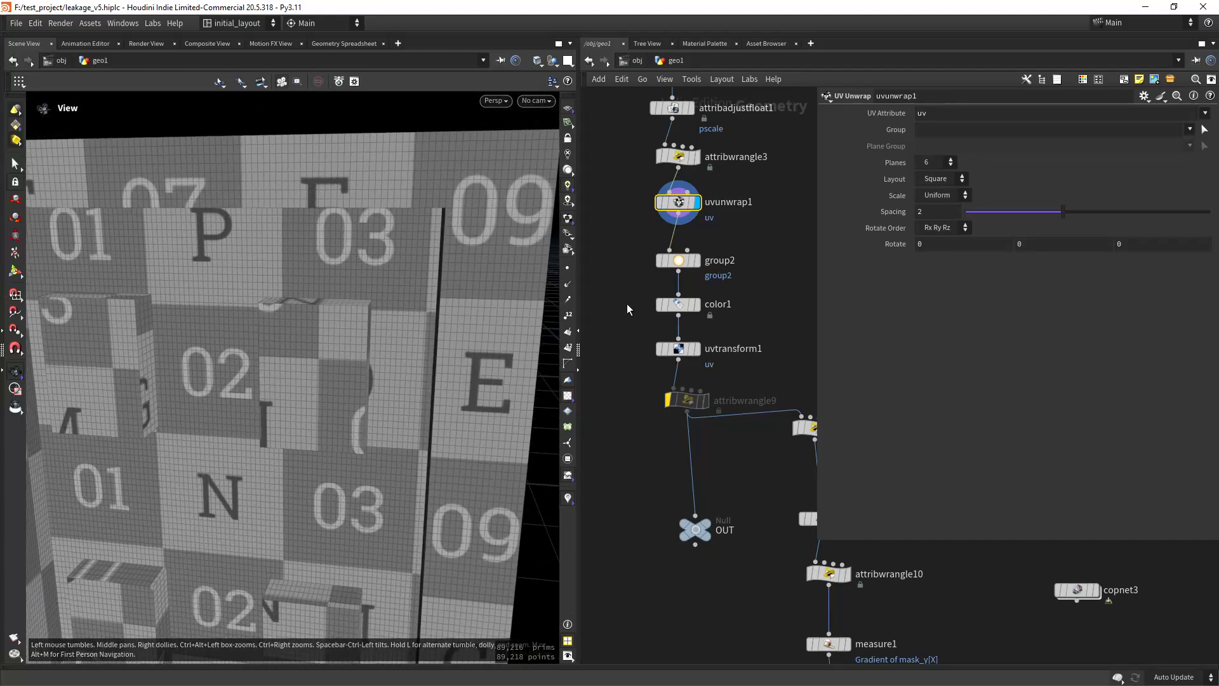
scroll(408, 406, "down", 2)
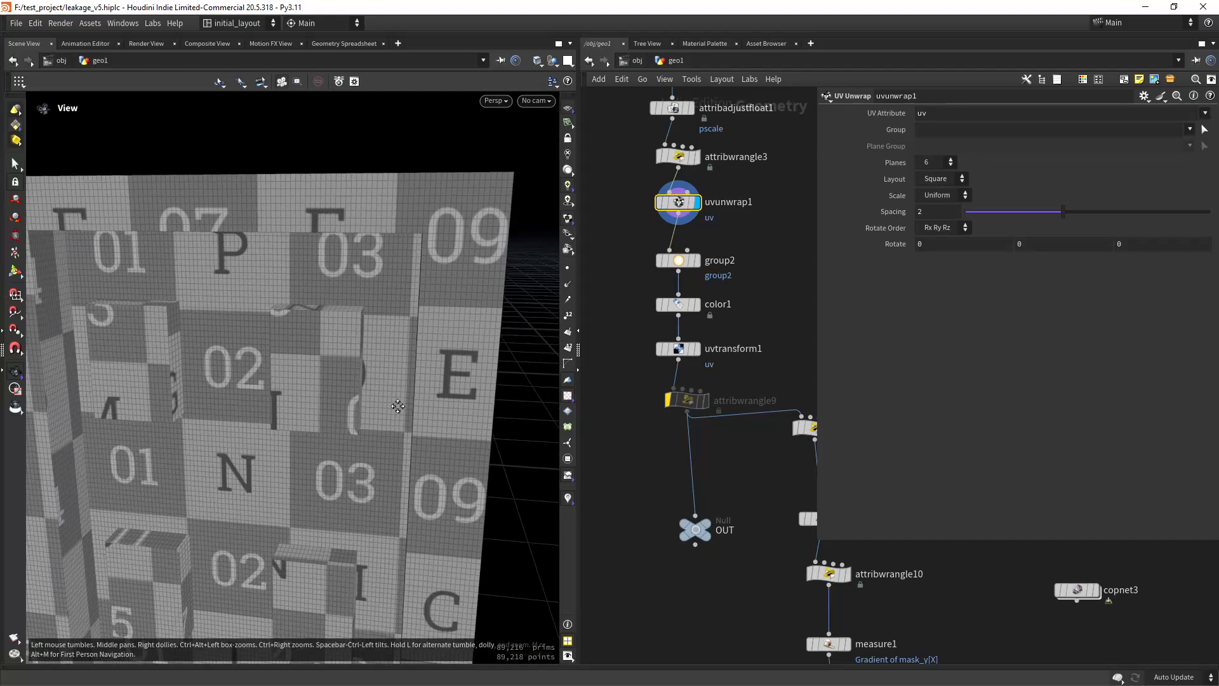
scroll(397, 405, "up", 3)
mouse_move(398, 406)
left_mouse_down()
mouse_move(378, 373)
mouse_move(408, 405)
left_mouse_up()
scroll(409, 405, "down", 3)
scroll(411, 357, "up", 3)
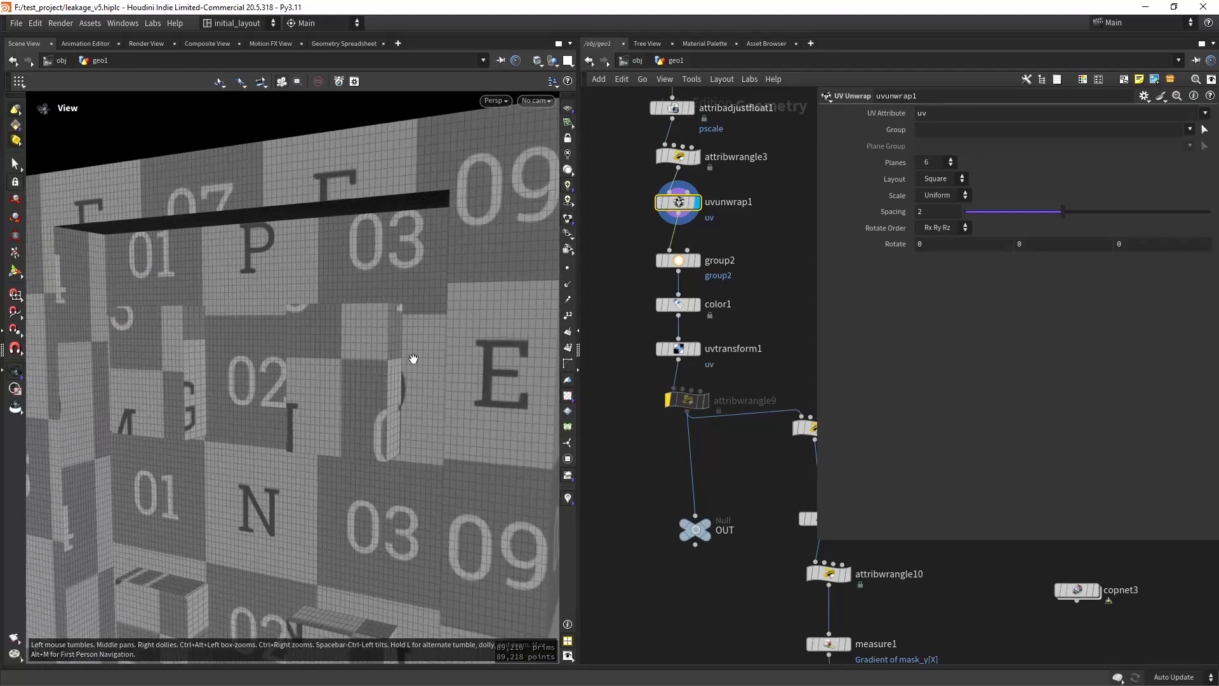
left_click_drag(412, 357, 447, 389)
scroll(395, 410, "down", 2)
scroll(396, 411, "down", 2)
scroll(354, 404, "up", 2)
scroll(379, 375, "up", 2)
Step: Display group2 and review its primitive selection on one upper panel, followed by the color1 result
left_click(698, 261)
scroll(402, 413, "up", 2)
left_click(684, 264)
left_click(698, 304)
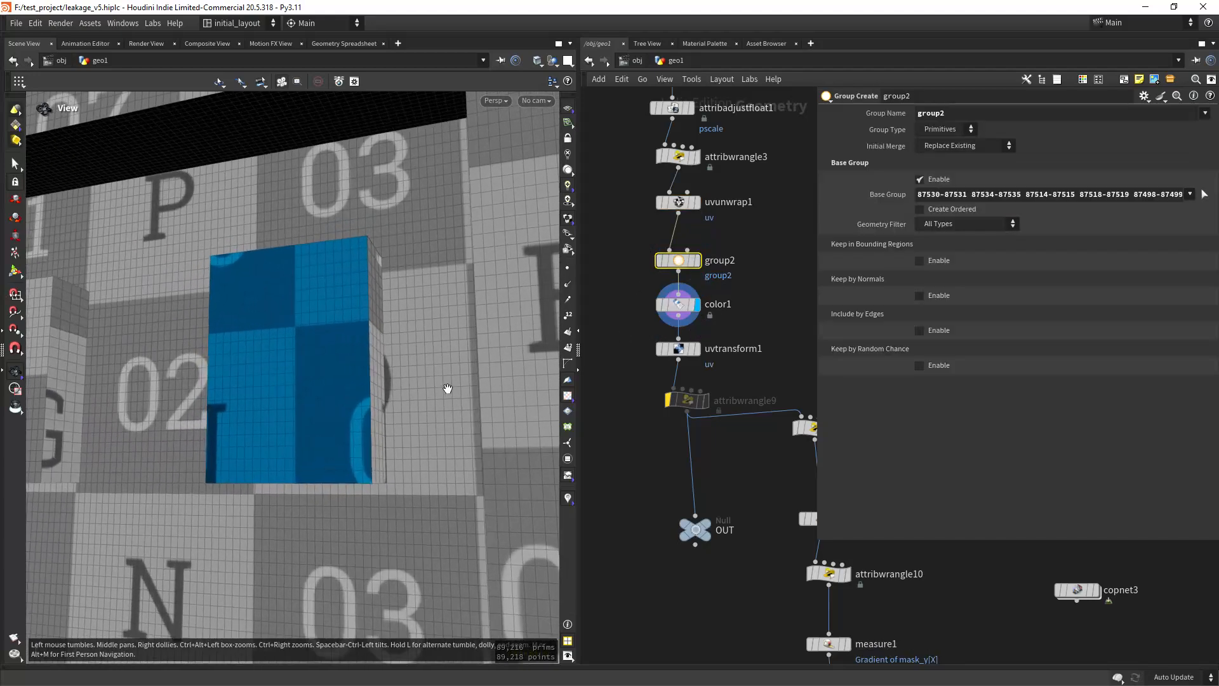
Step: Display uvtransform1, review its 180-degree rotation of group2, and inspect the rotated island in the UV and perspective views
left_click(698, 349)
scroll(450, 456, "down", 2)
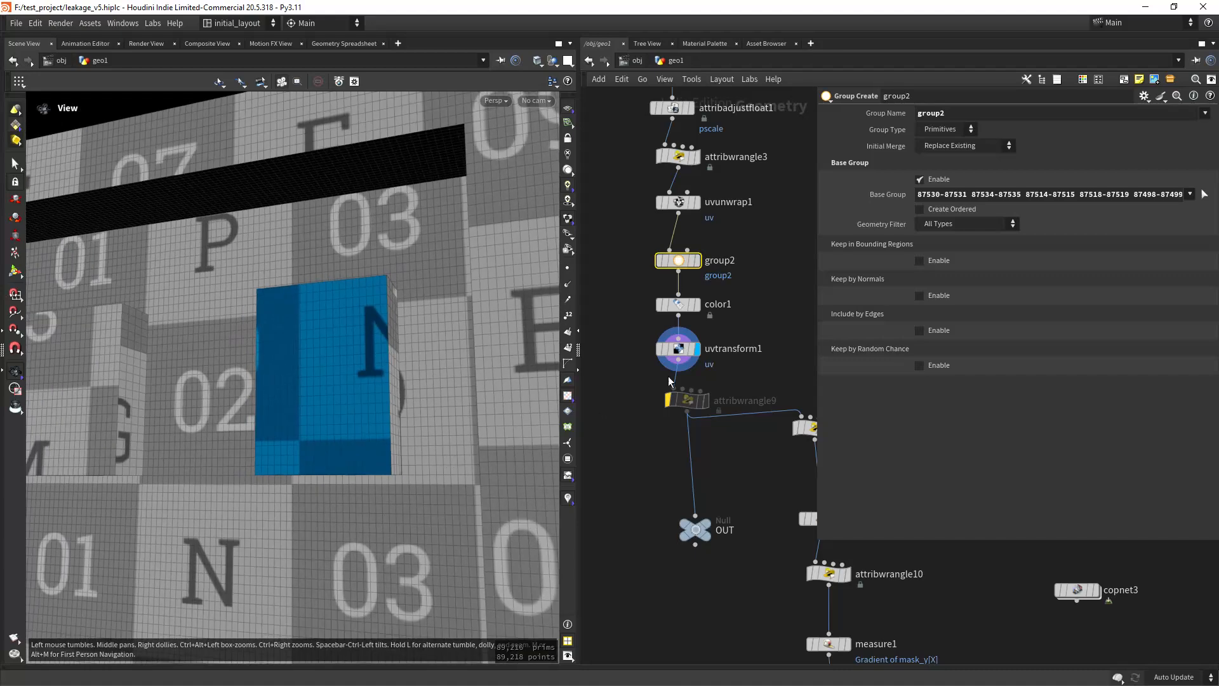
left_click_drag(621, 333, 724, 363)
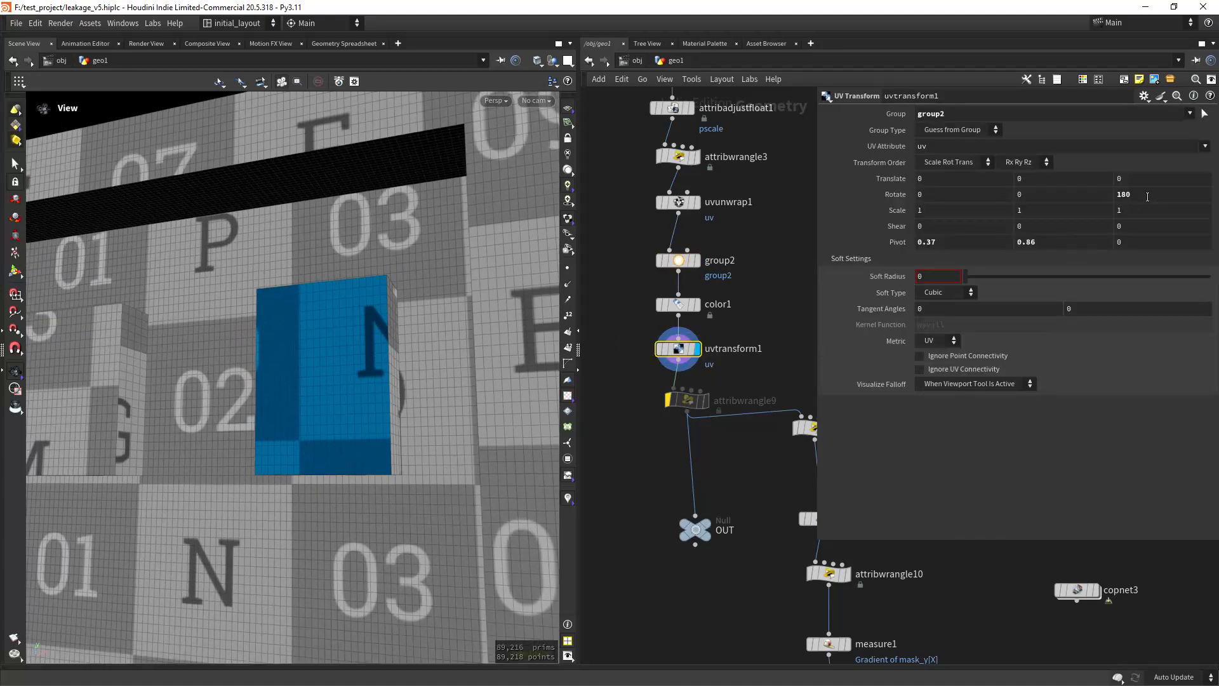
key("space+5")
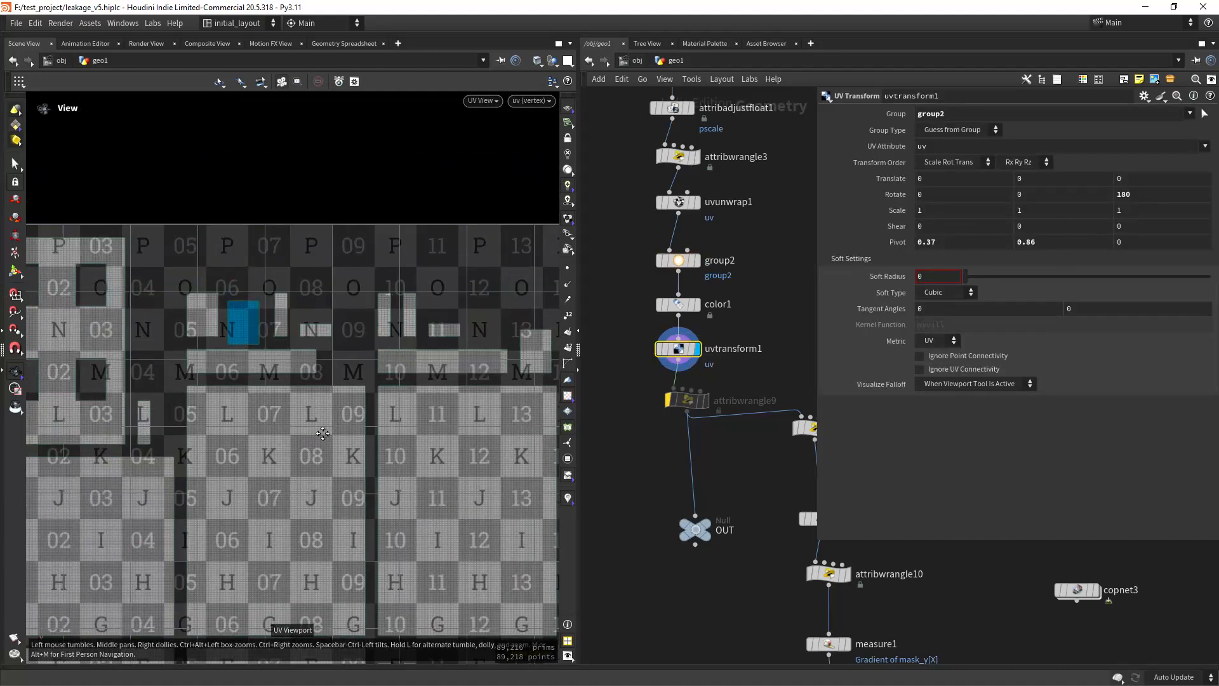
middle_click_drag(322, 433, 345, 452)
left_click(659, 348)
left_click(659, 348)
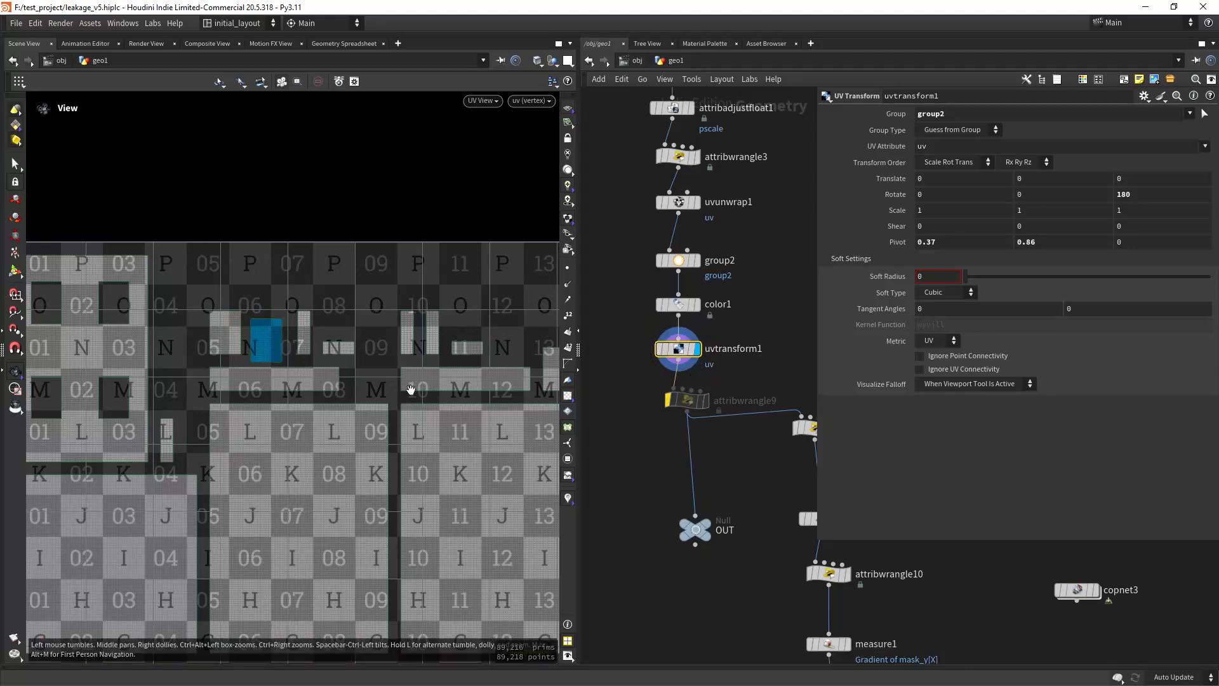
key("space+1")
right_click_drag(451, 398, 413, 471)
middle_click_drag(413, 470, 396, 423)
Step: Select attribwrangle11 further down the network and review its VEX code that derives mask_y from the relative bounding box
middle_click_drag(760, 499, 726, 429)
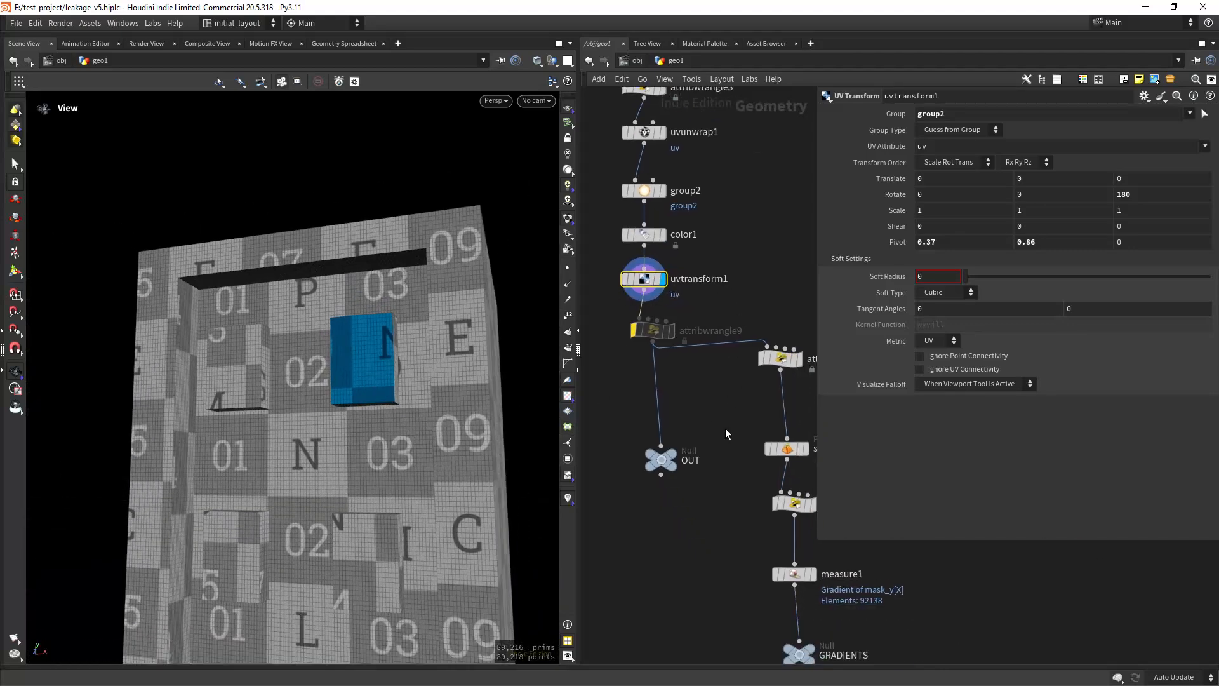
scroll(651, 426, "down", 2)
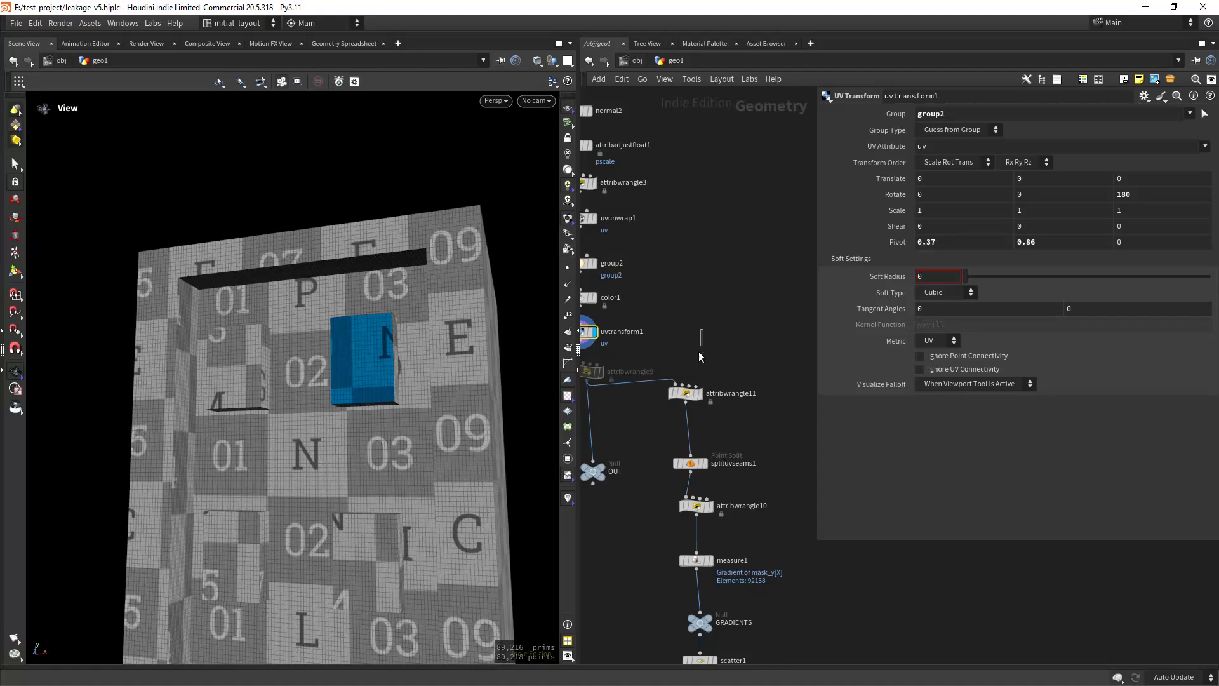
left_click(685, 395)
scroll(730, 431, "up", 3)
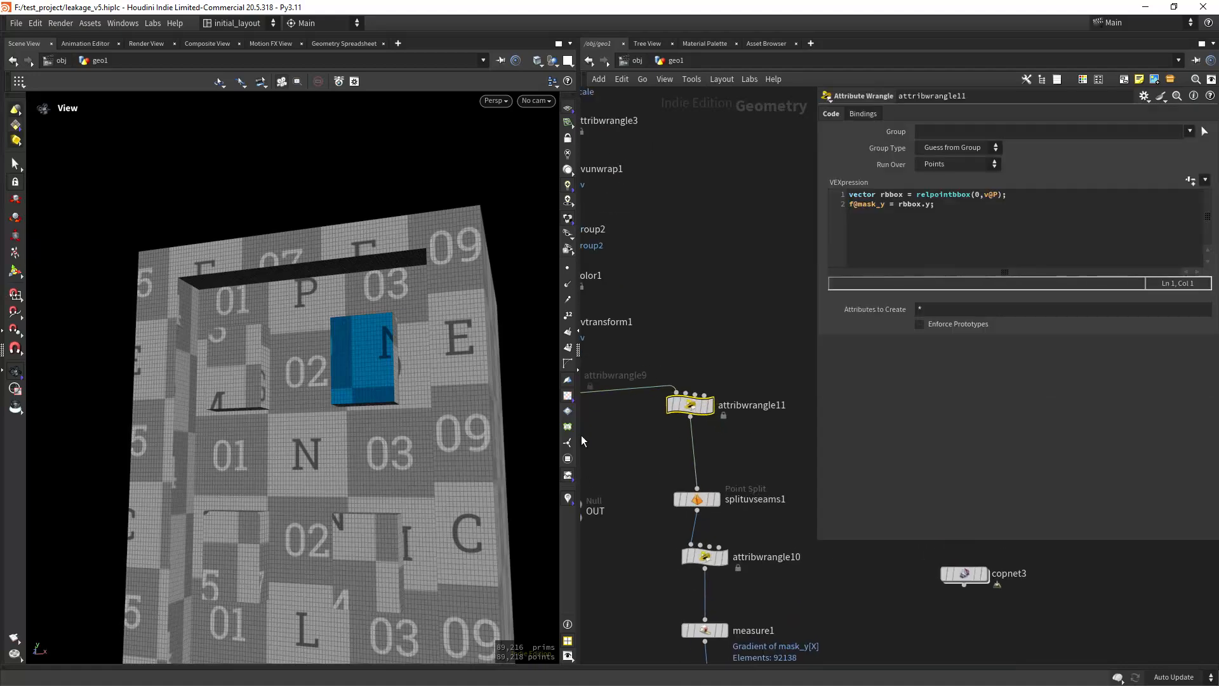
left_click_drag(445, 438, 443, 401)
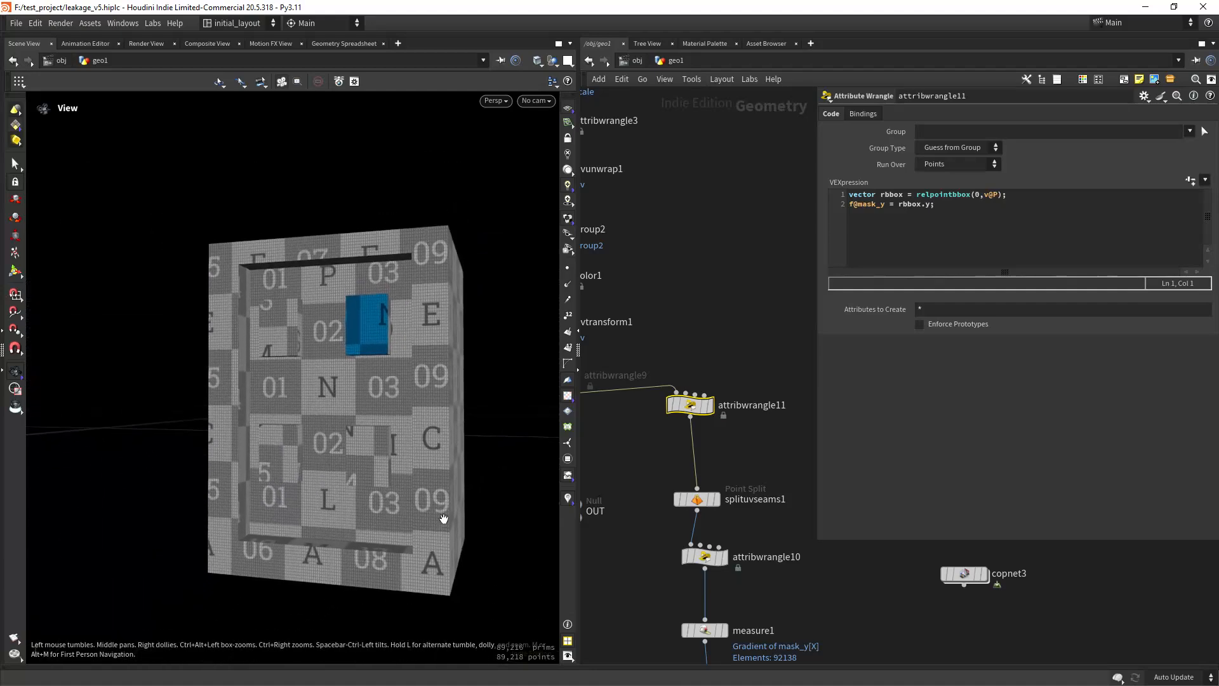
Step: Display attribwrangle11 with its mask_y attribute visualized, hide the UV checker texture and examine the vertical gradient
left_click(658, 401)
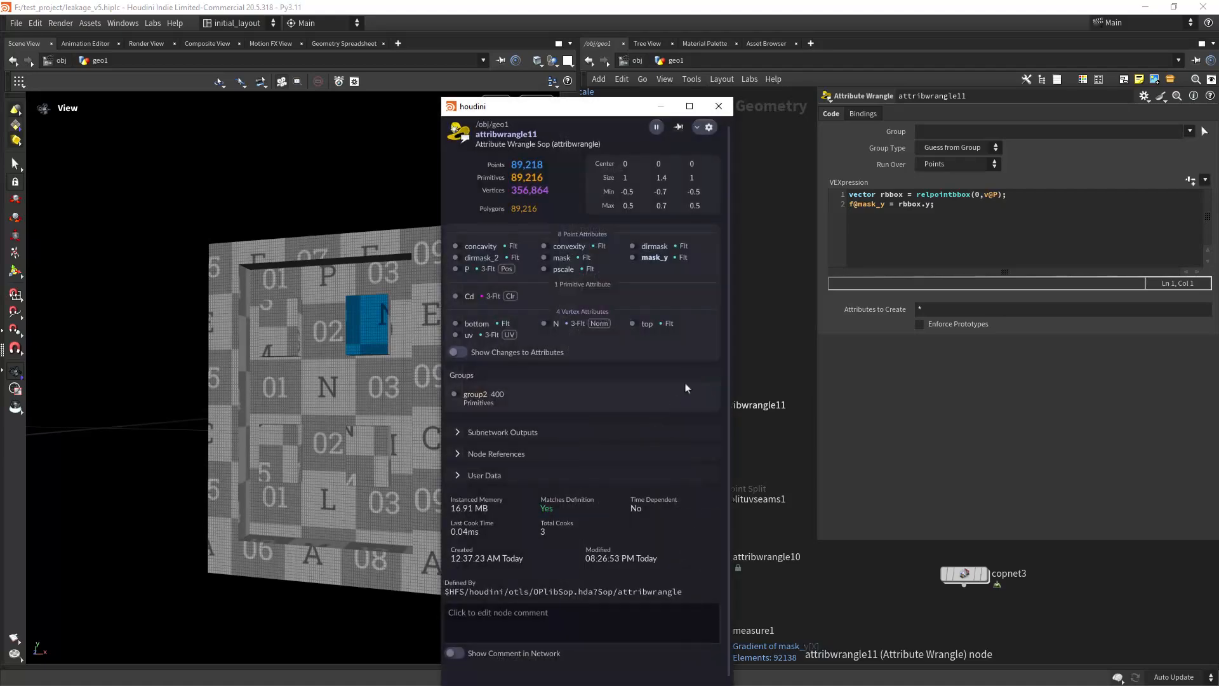
left_click(634, 259)
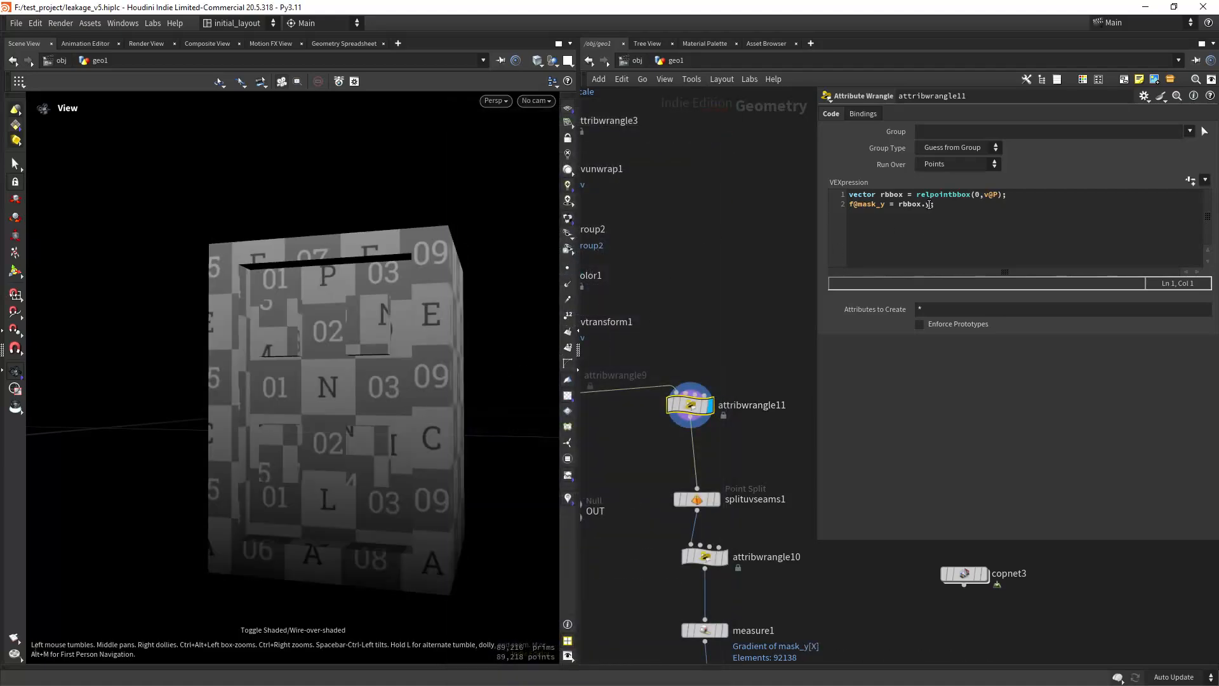
left_click_drag(378, 410, 441, 378)
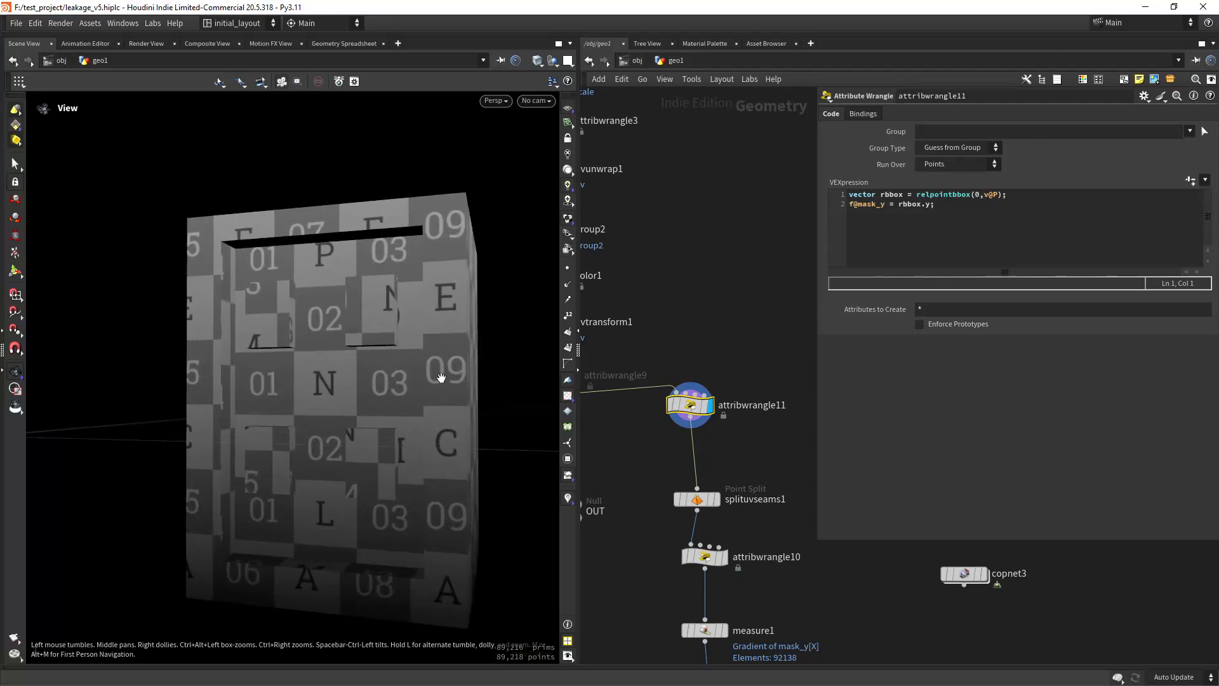
left_click(571, 400)
left_click_drag(461, 428, 427, 463)
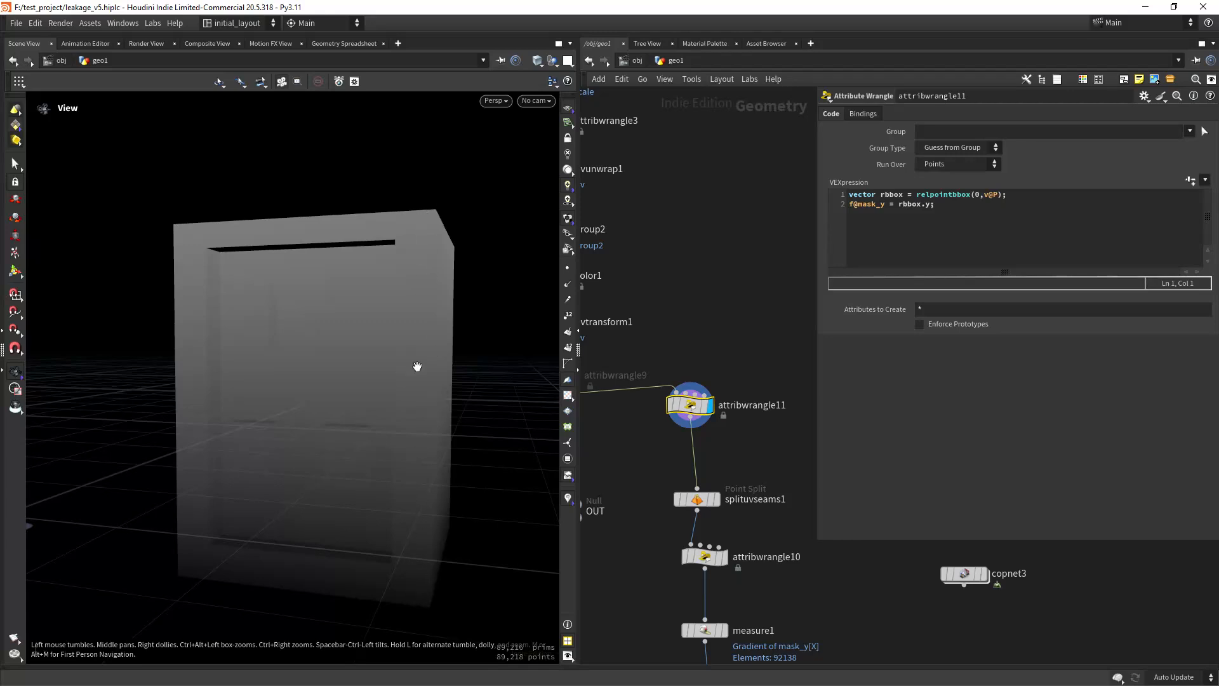
Step: Display splituvseams1 and review its Point Split settings for the uv attribute against the gradient on the box
left_click_drag(416, 366, 396, 396)
middle_click_drag(747, 465, 743, 354)
left_click(711, 424)
left_click_drag(483, 394, 445, 393)
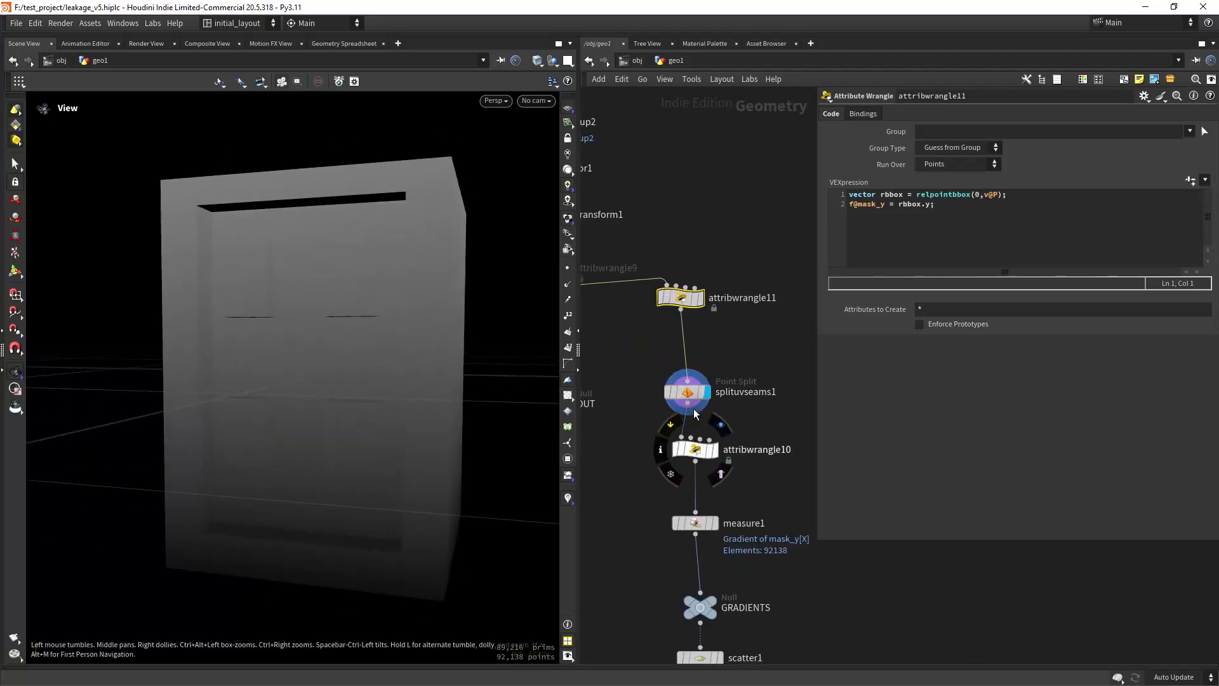
left_click(688, 391)
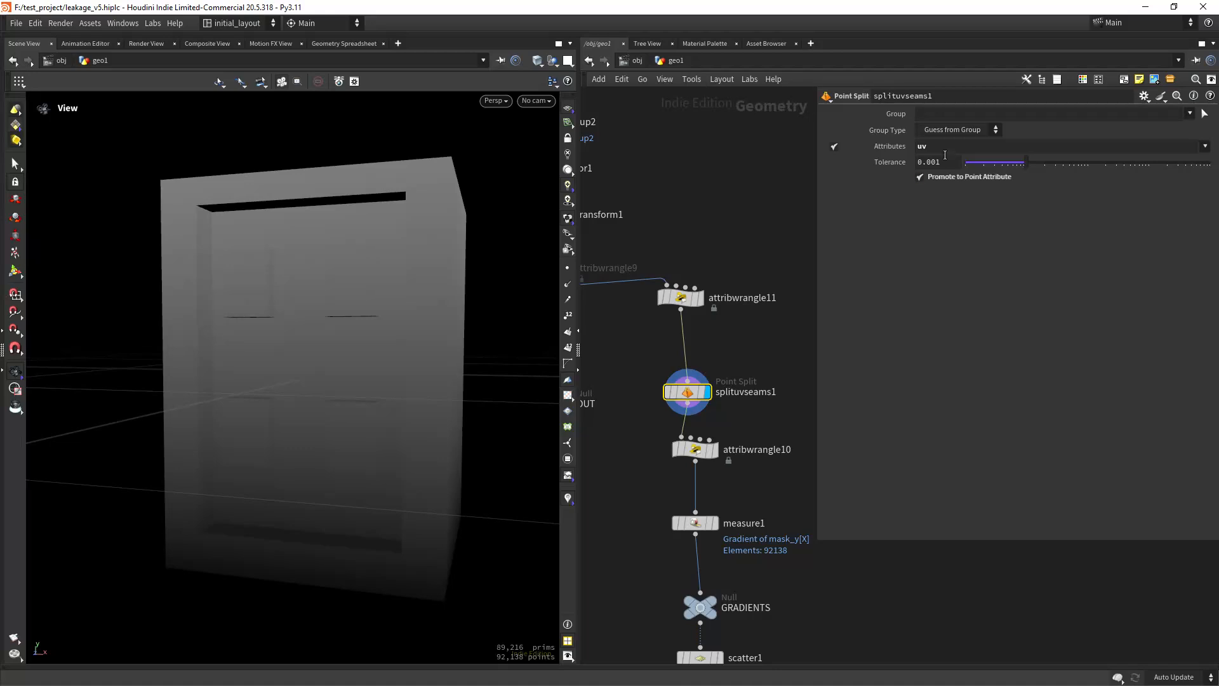
scroll(757, 398, "up", 3)
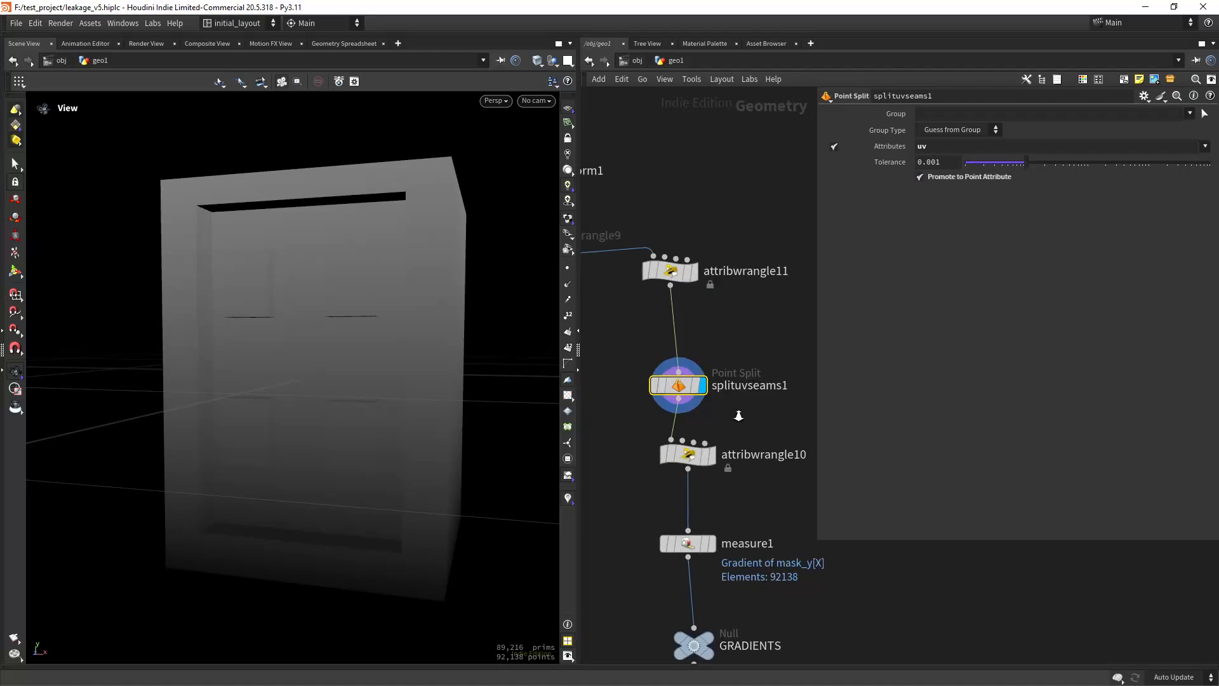
Step: Display attribwrangle10, turn off its mask_y visualization, and review the code that assigns v@uv to v@P
left_click(711, 443)
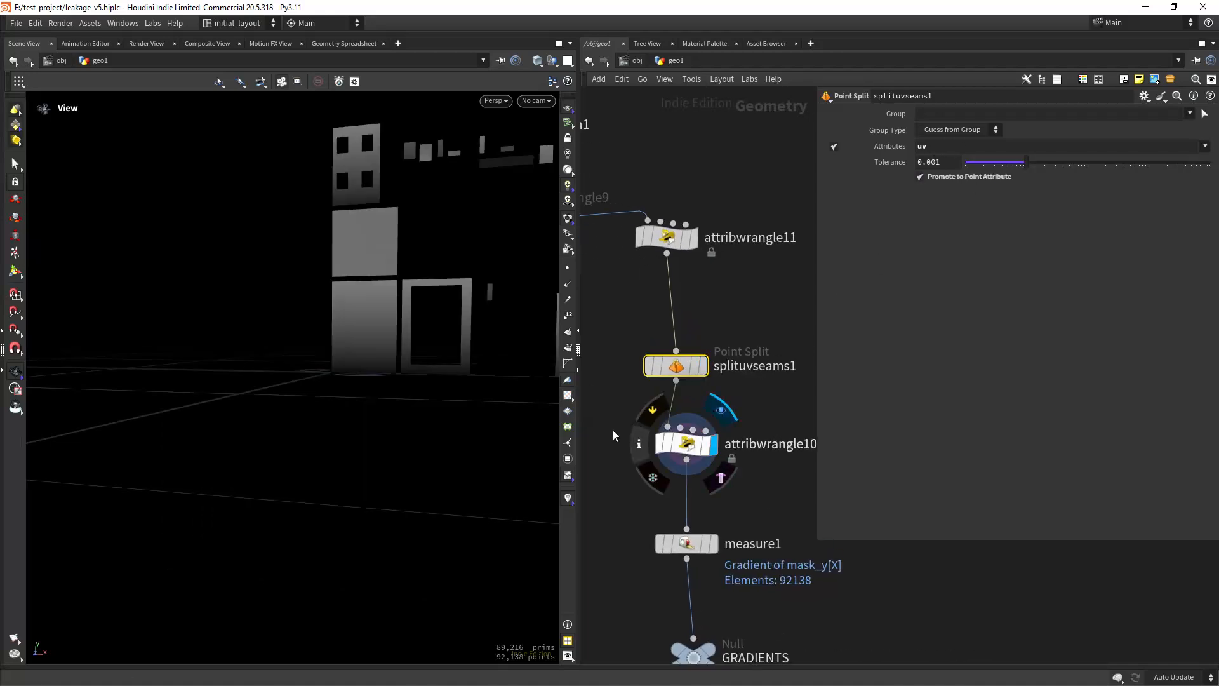
scroll(395, 408, "down", 5)
left_click(638, 443)
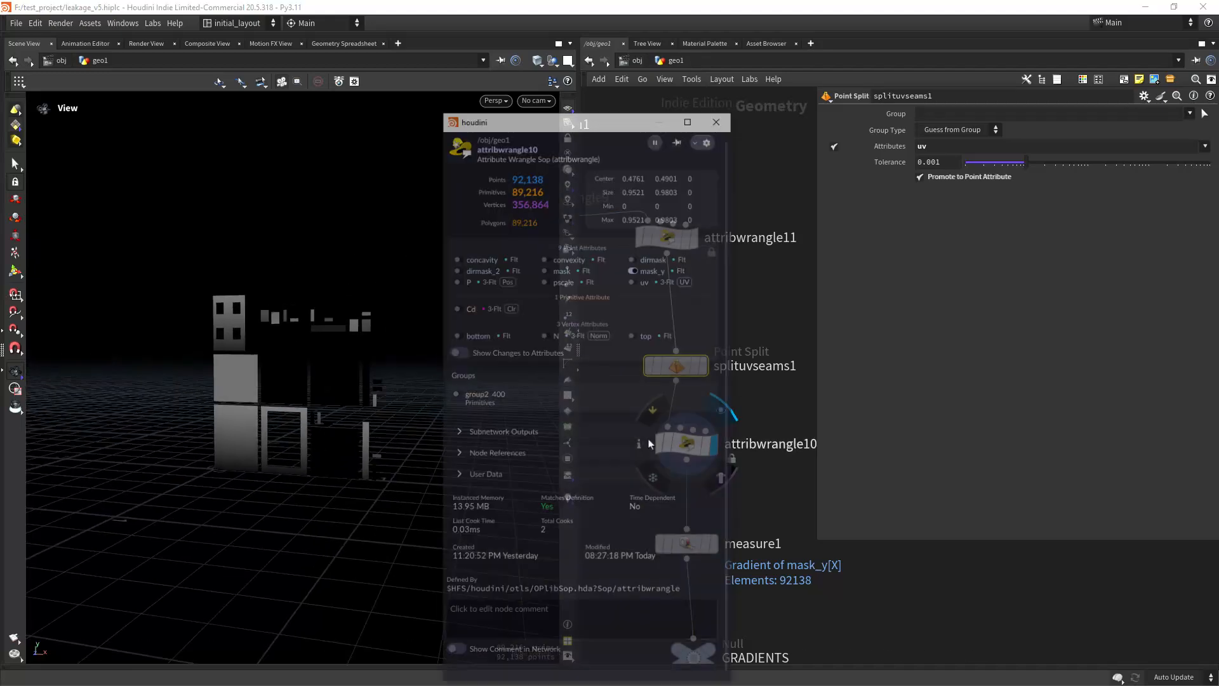
left_click(643, 272)
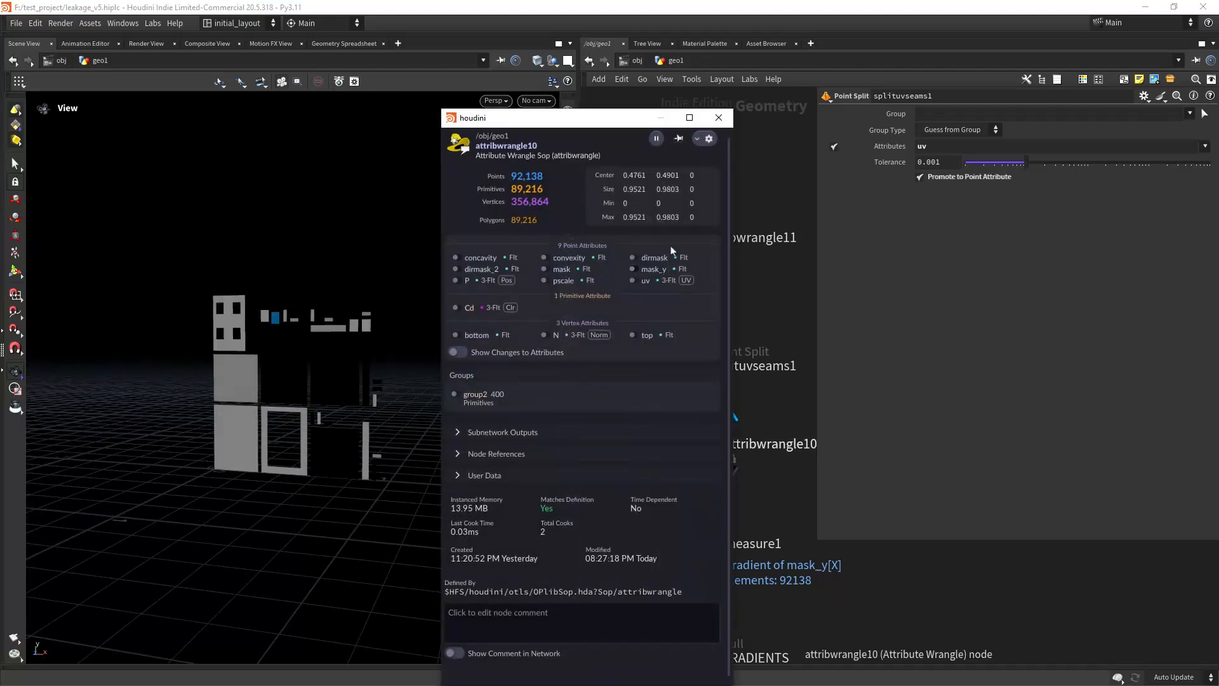
left_click(719, 117)
left_click(768, 444)
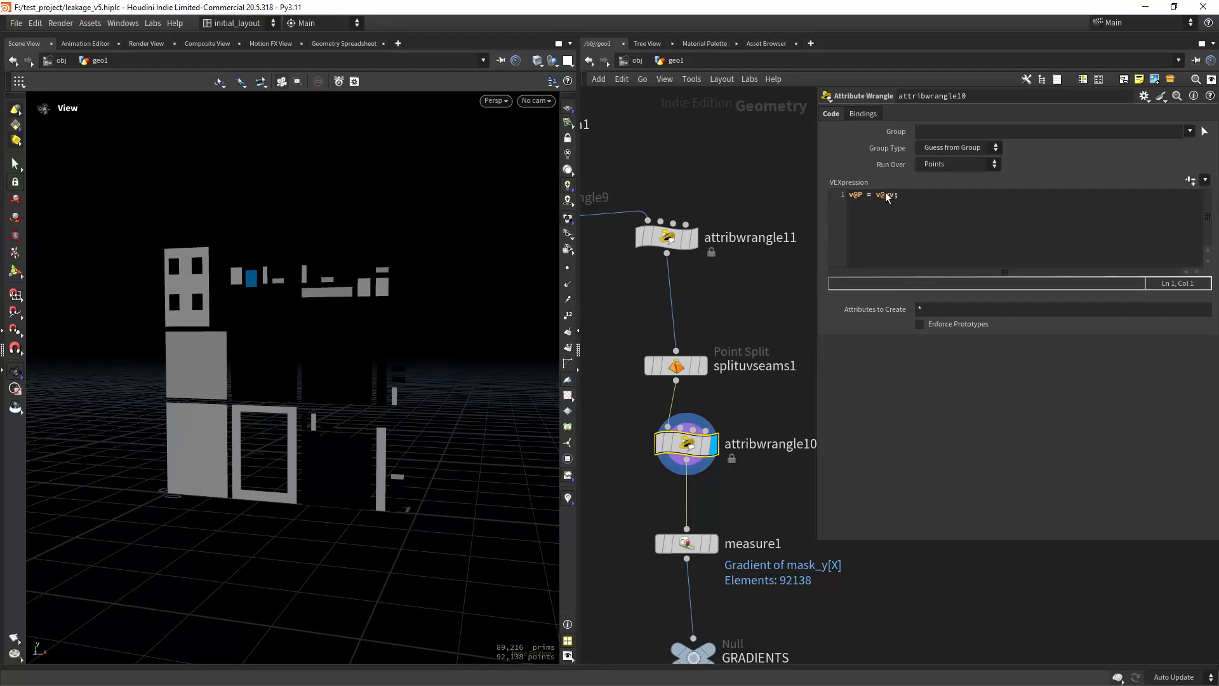
right_click_drag(340, 379, 383, 404)
left_click_drag(383, 404, 508, 435)
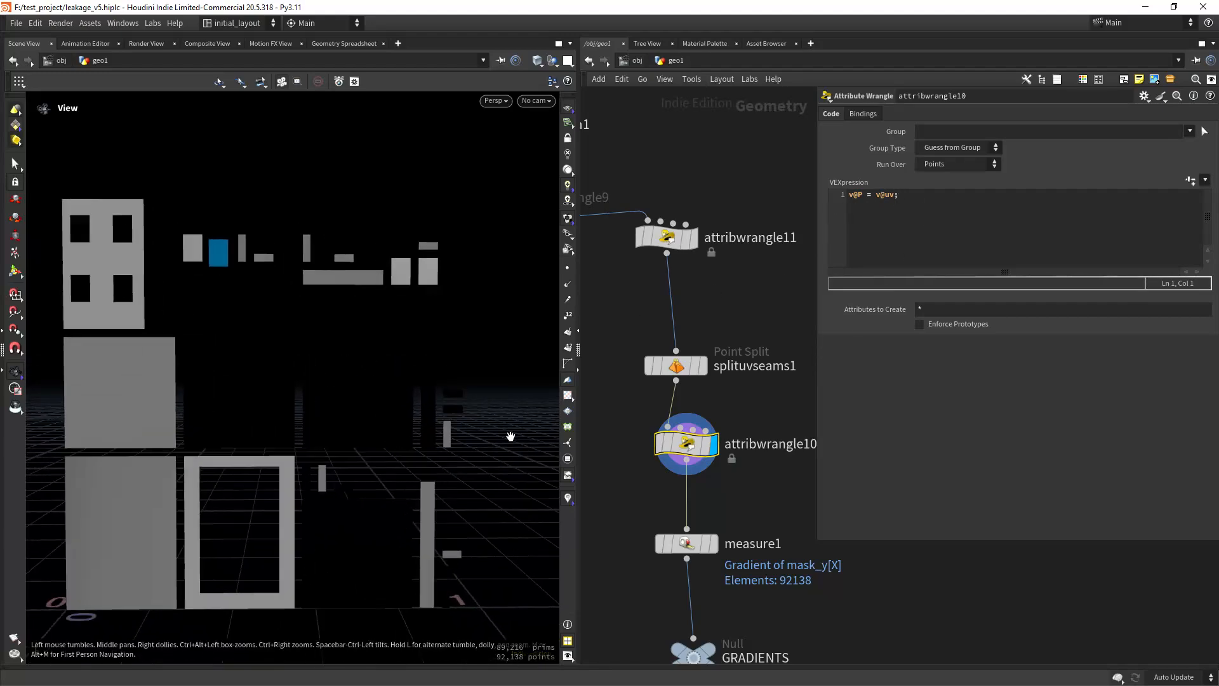
Step: Disable viewport lighting and inspect the flattened UV islands, focusing on the blue group2 island
mouse_move(669, 439)
left_click(567, 156)
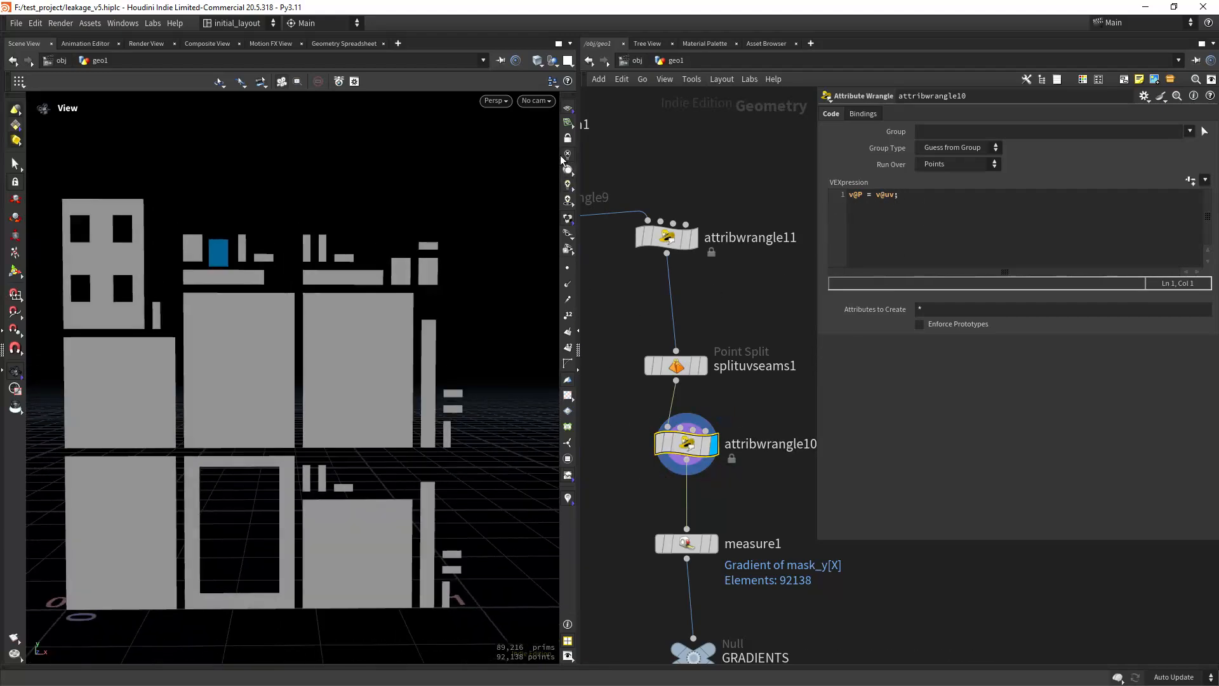
right_click_drag(436, 415, 332, 430)
right_click_drag(372, 372, 399, 365)
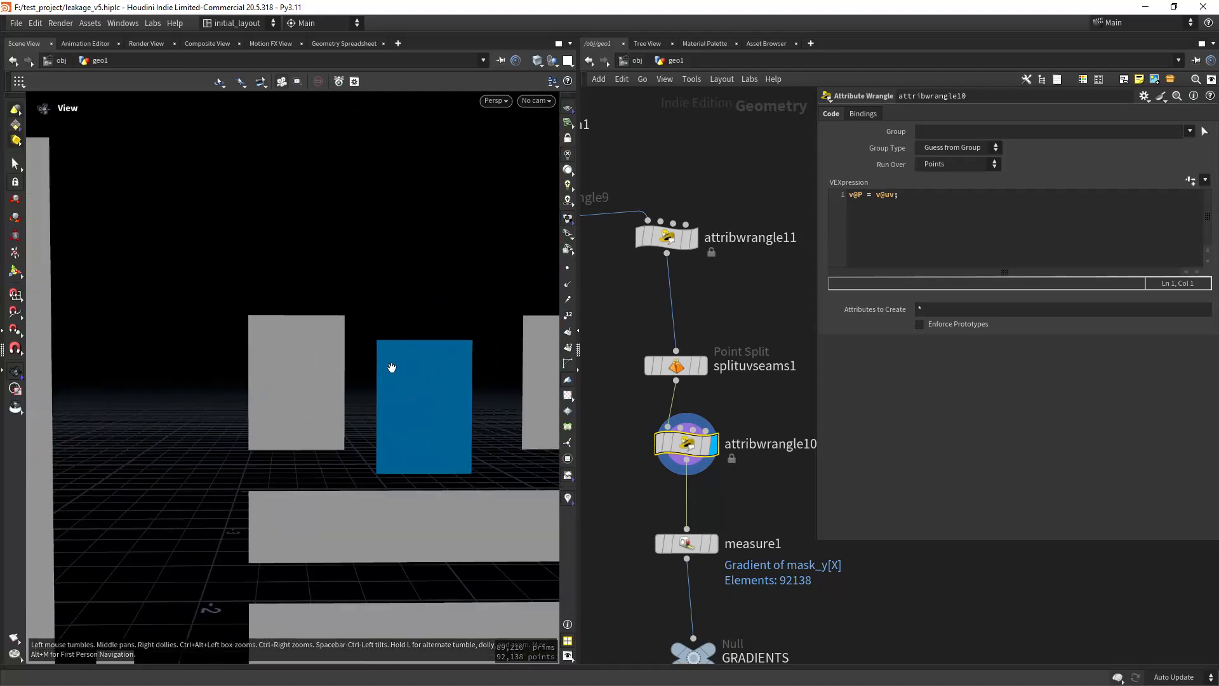
right_click_drag(453, 396, 407, 403)
mouse_move(407, 403)
middle_mouse_down()
mouse_move(444, 414)
mouse_move(407, 417)
middle_mouse_up()
mouse_move(680, 447)
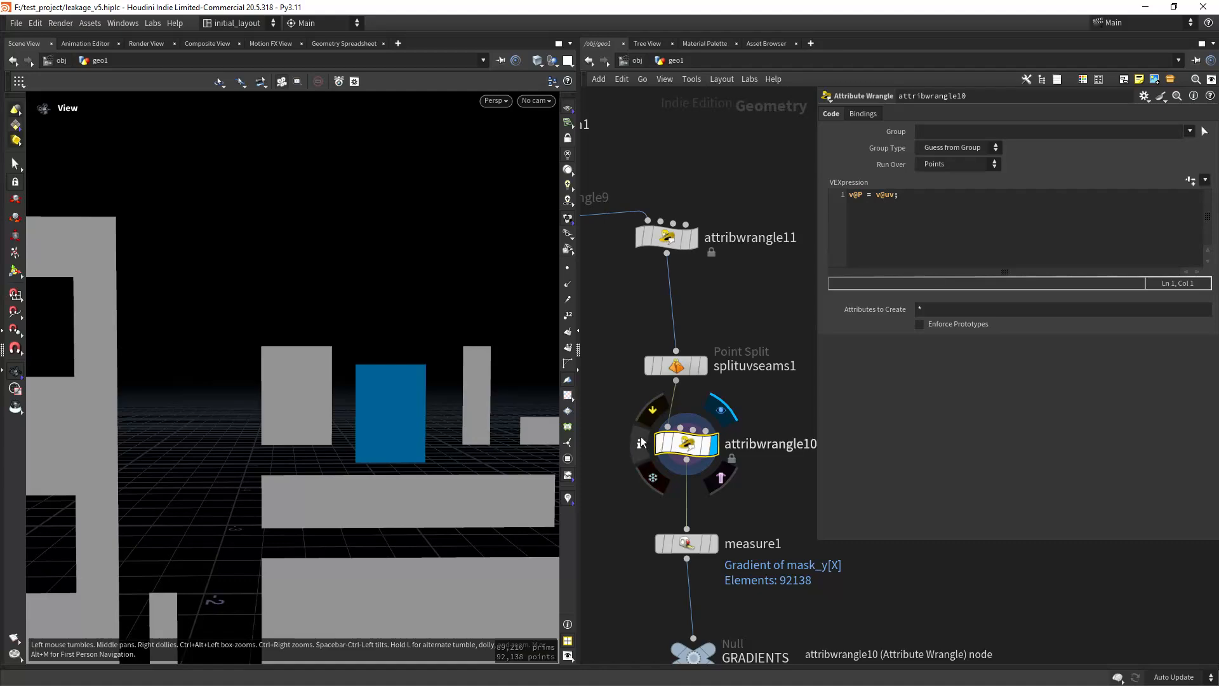
Step: Turn on the mask_y visualization for attribwrangle10 and show the gradient across the flattened islands
left_click(641, 445)
left_click(645, 270)
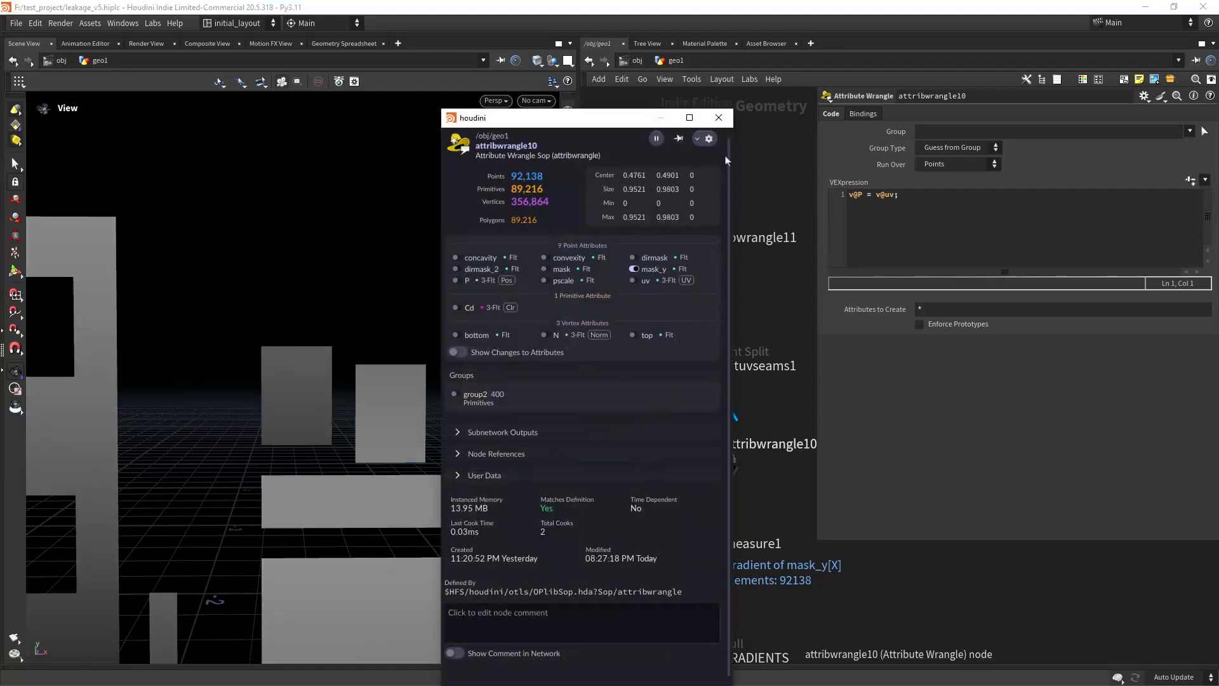
left_click(720, 120)
mouse_move(337, 413)
right_mouse_down()
mouse_move(362, 397)
mouse_move(369, 407)
mouse_move(326, 419)
right_mouse_up()
middle_click_drag(326, 419, 403, 381)
right_click_drag(403, 381, 382, 449)
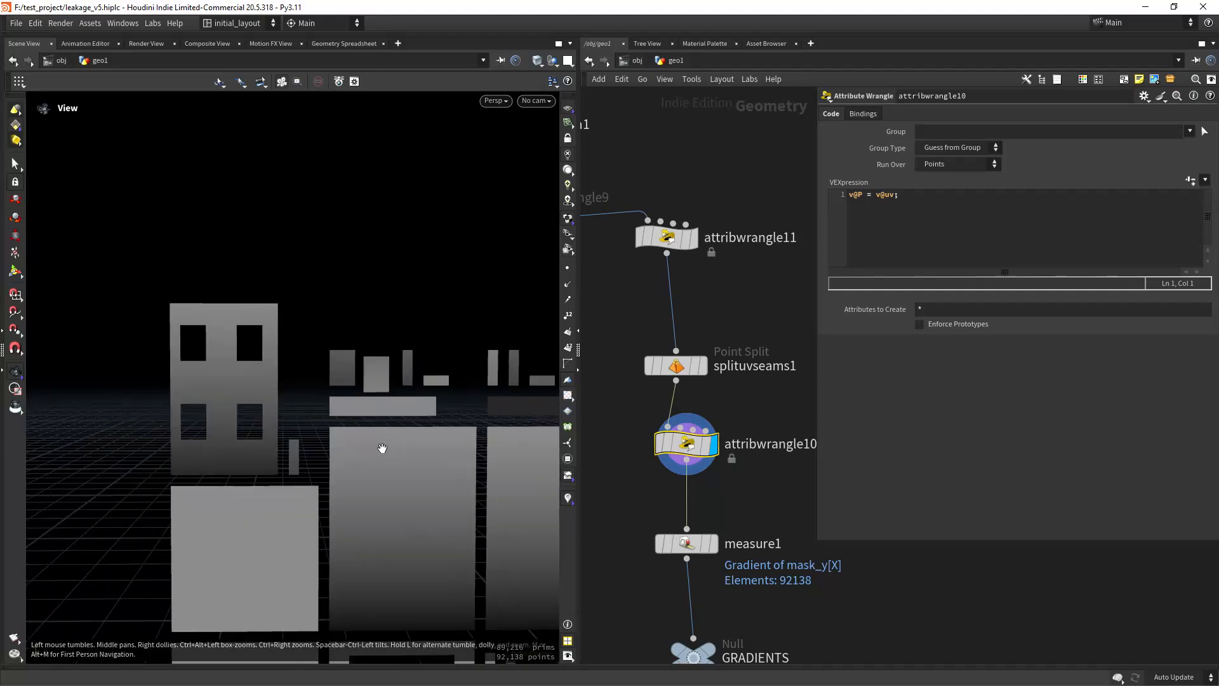
Step: Compare the mask_y gradient on the island with four window openings and on the small rotated group2 island
middle_click_drag(382, 449, 396, 460)
right_click_drag(318, 411, 383, 377)
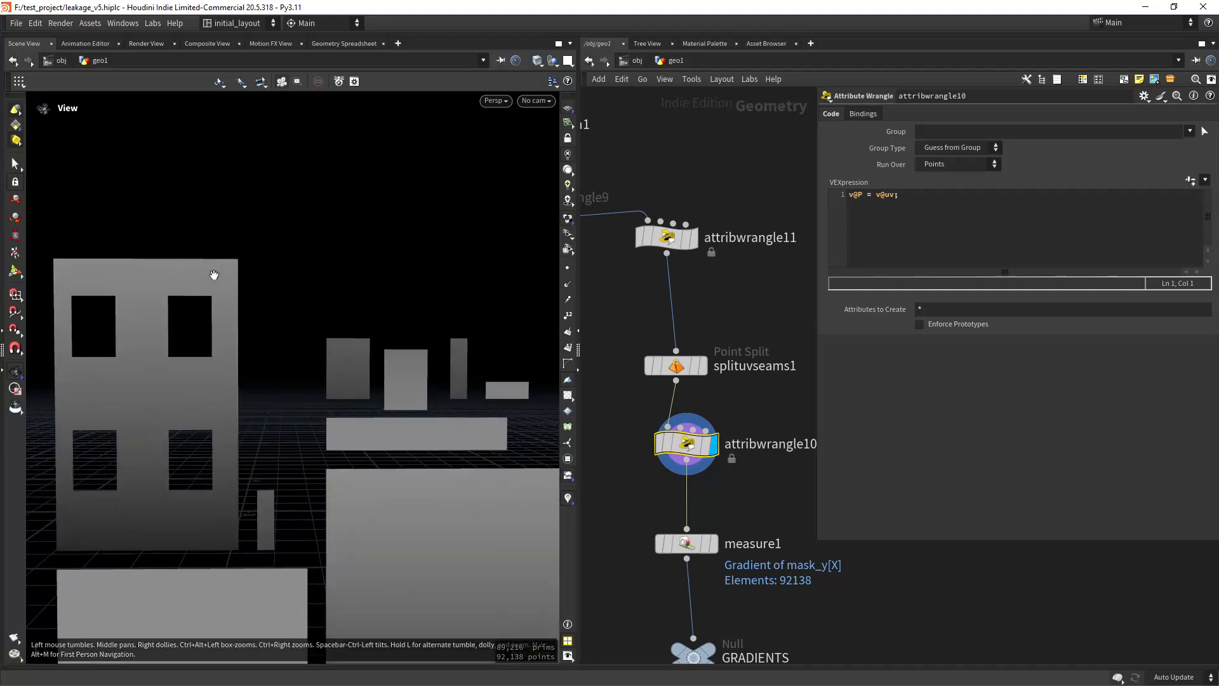
right_click_drag(407, 449, 332, 409)
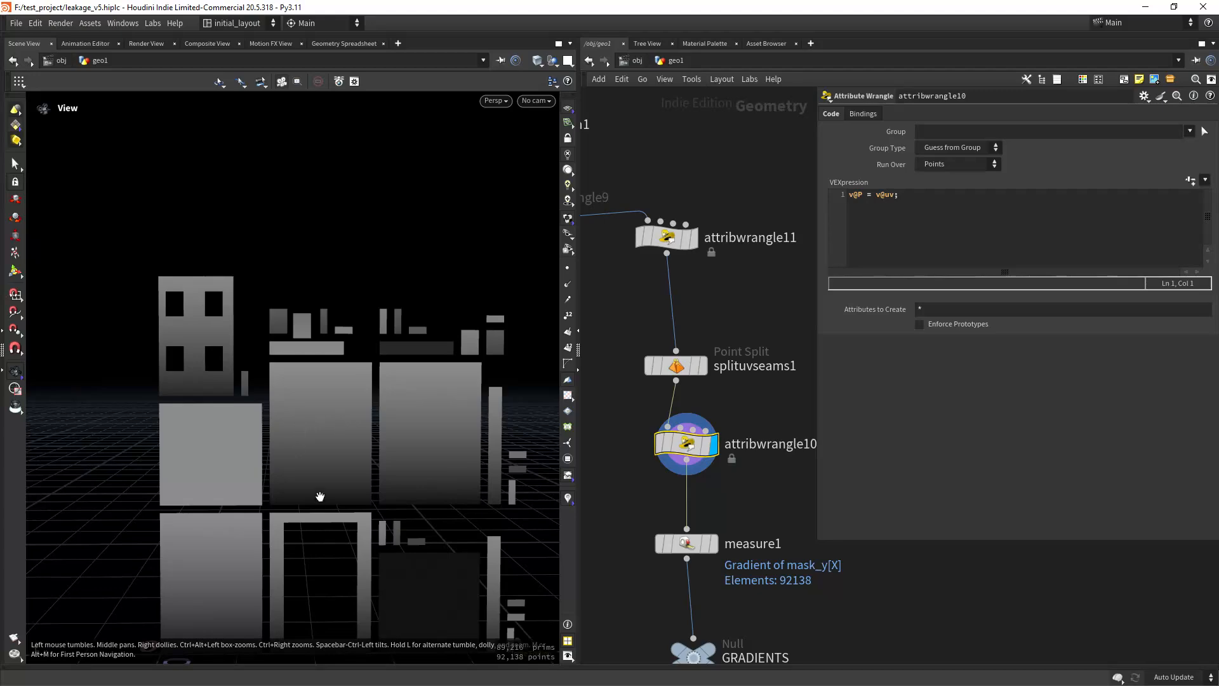
middle_click_drag(320, 514, 309, 582)
right_click_drag(262, 421, 246, 321)
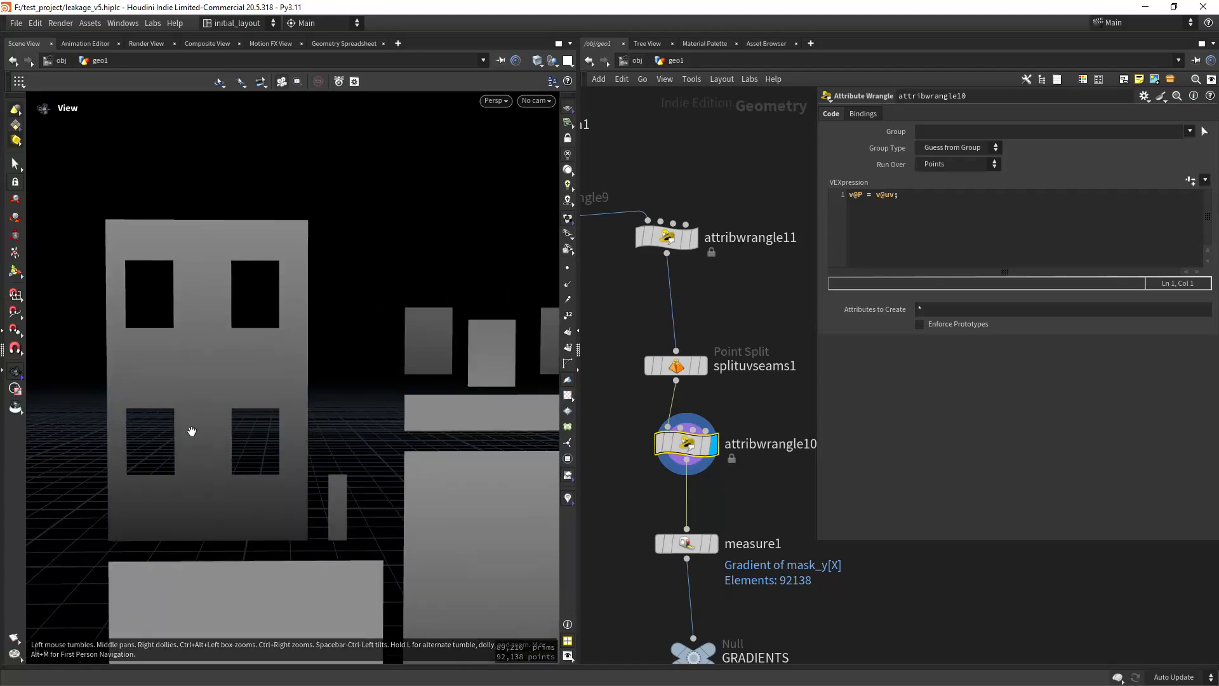
right_click_drag(370, 383, 437, 231)
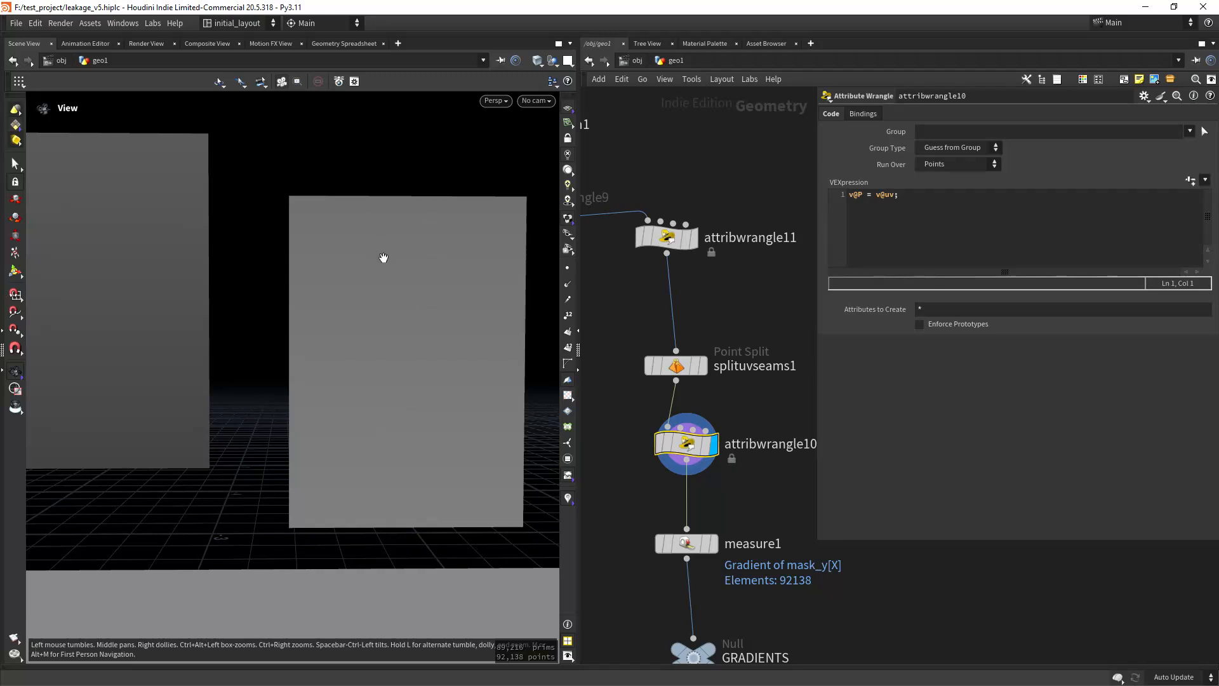
right_click_drag(398, 495, 419, 411)
Step: Examine the mask_y gradient across the remaining flattened islands from several angles, including the large panels and narrow strips
middle_click_drag(736, 503, 733, 401)
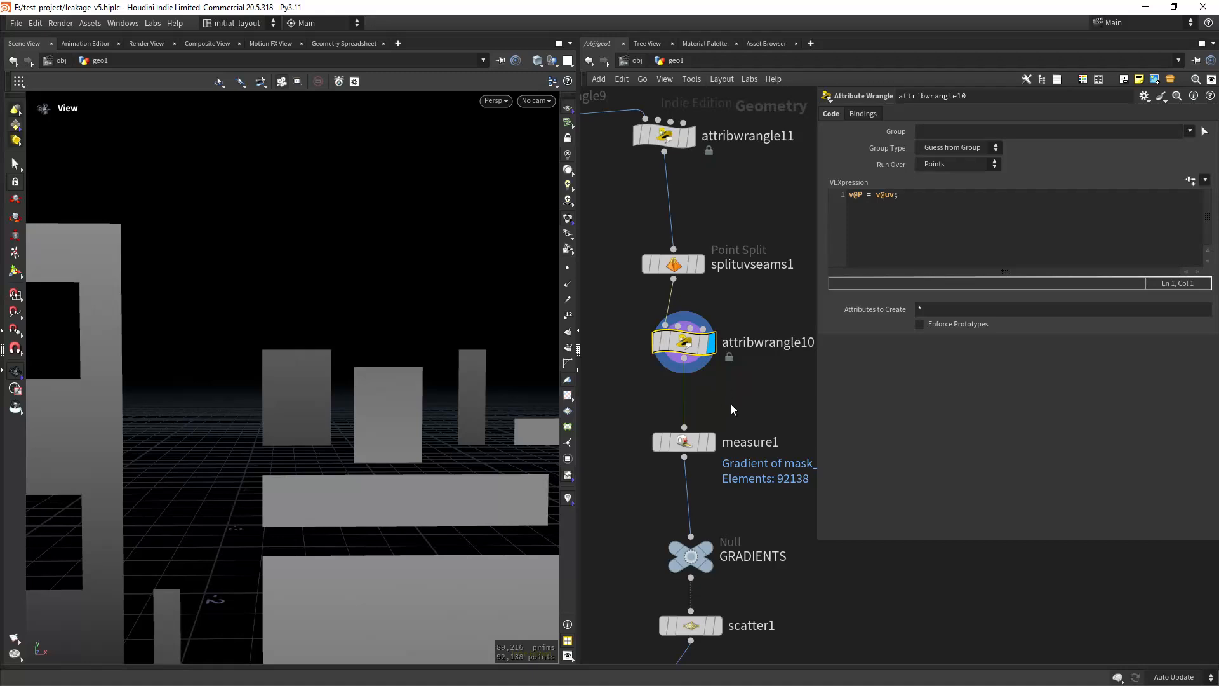
right_click_drag(422, 450, 325, 467)
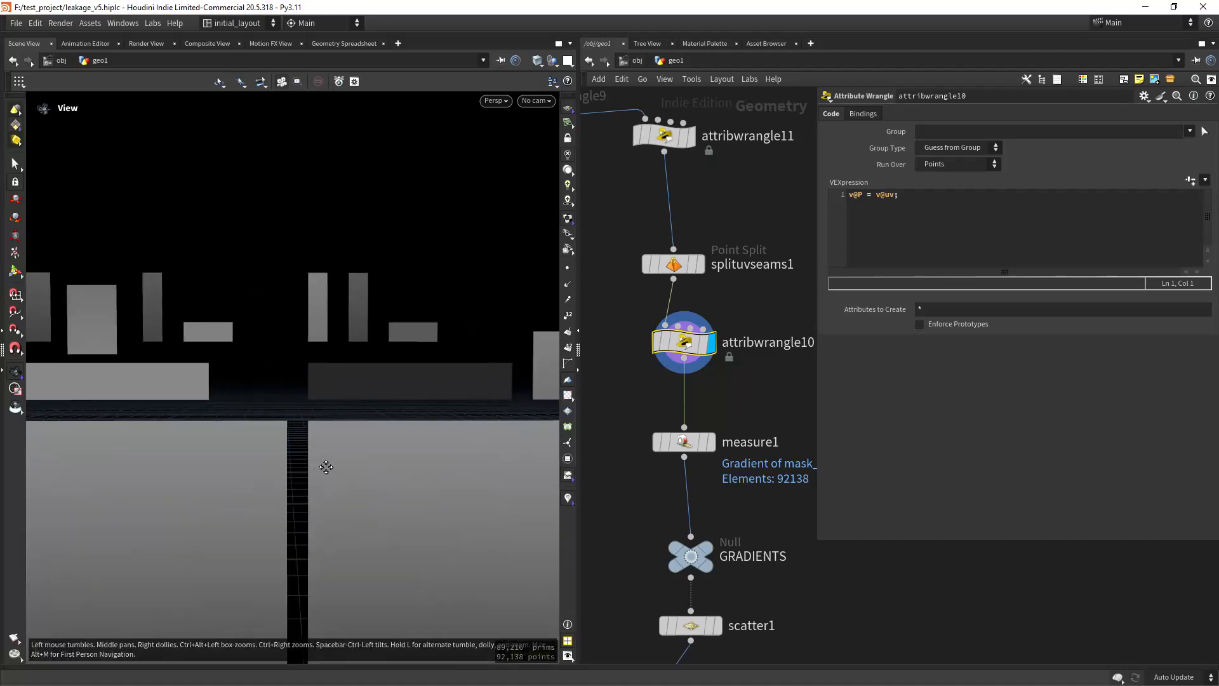
scroll(430, 469, "down", 4)
middle_click_drag(463, 497, 346, 431)
scroll(354, 451, "up", 4)
left_click_drag(365, 451, 361, 450)
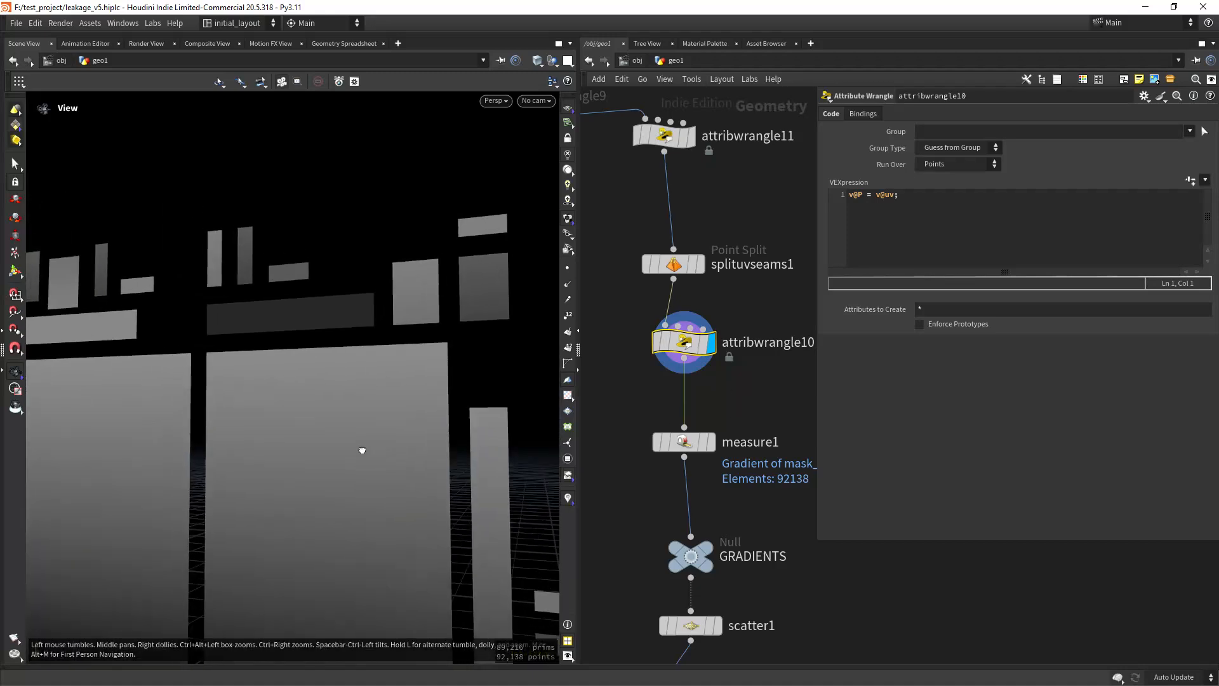
right_click_drag(361, 450, 343, 501)
middle_click_drag(342, 501, 377, 459)
right_click_drag(337, 440, 363, 425)
middle_click_drag(363, 426, 452, 517)
right_click_drag(421, 447, 409, 494)
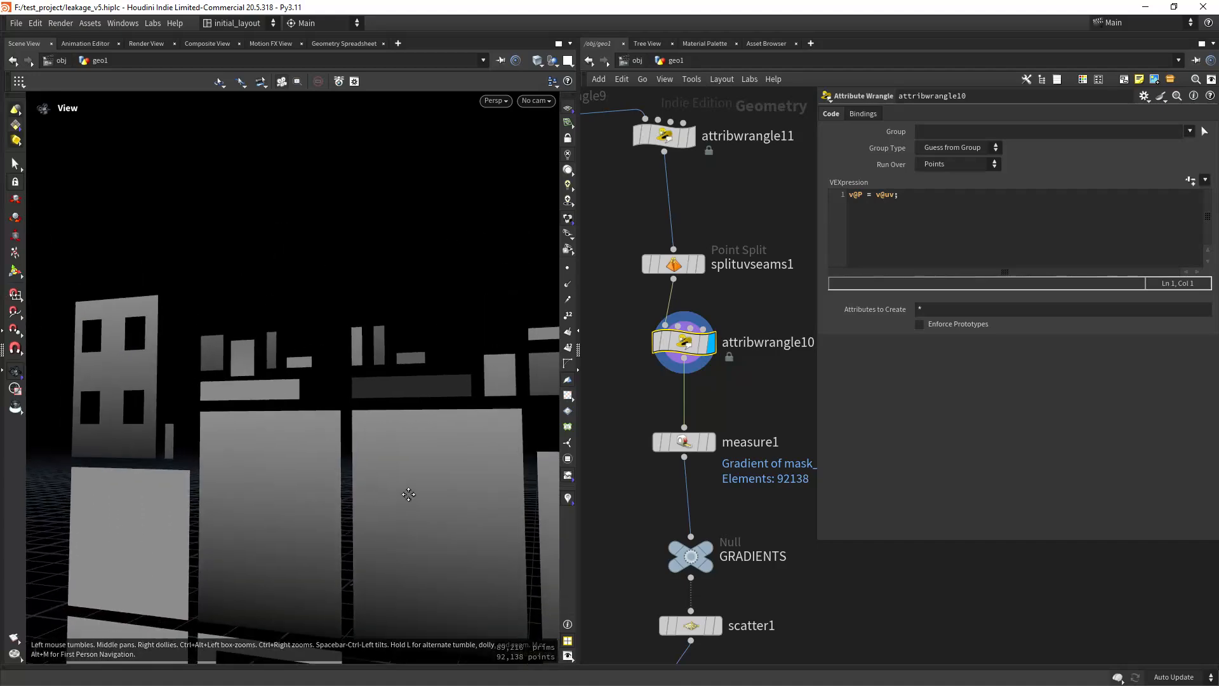
left_click_drag(408, 494, 277, 455)
right_click_drag(277, 454, 321, 403)
left_click_drag(321, 402, 324, 447)
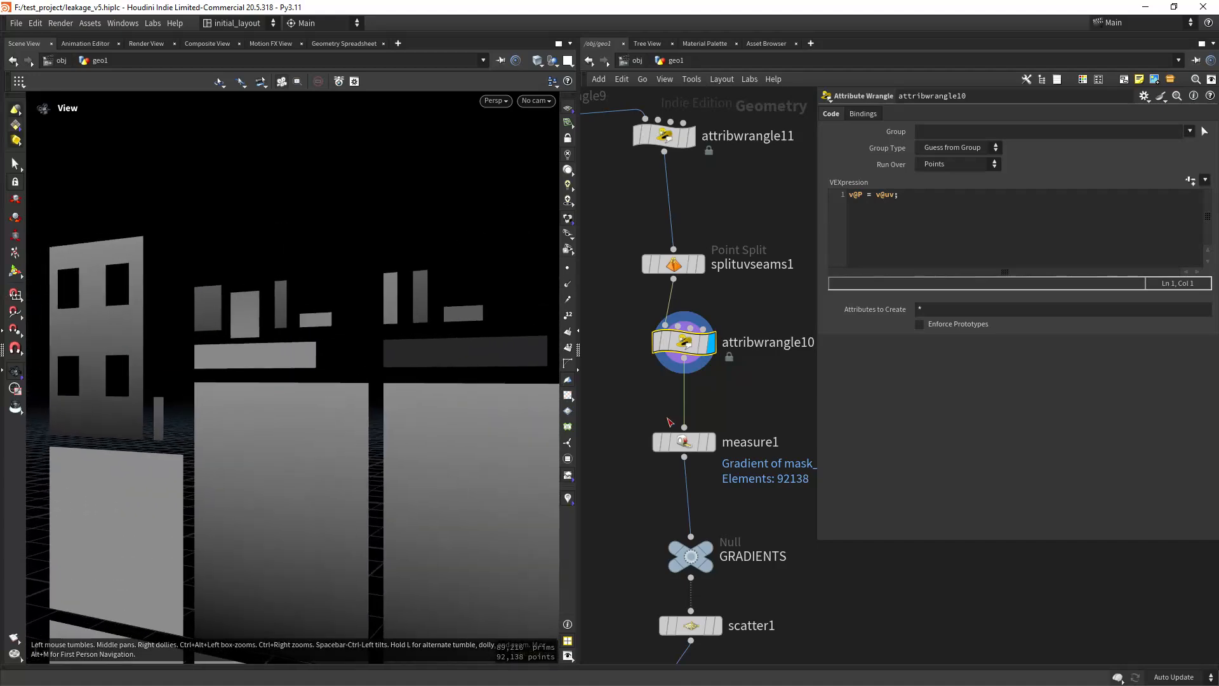
Step: Display measure1, review its Gradient settings for mask_y, and switch the attribute visualization from mask_y to gradient_y
left_click(696, 447)
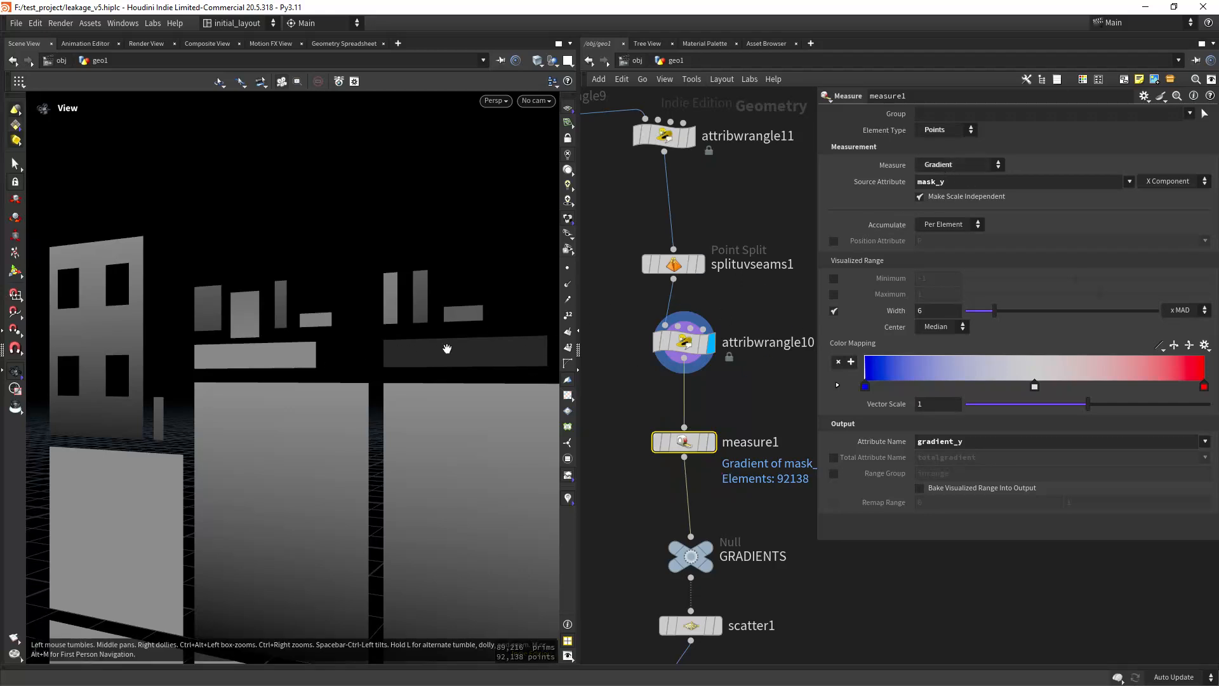
scroll(733, 292, "down", 2)
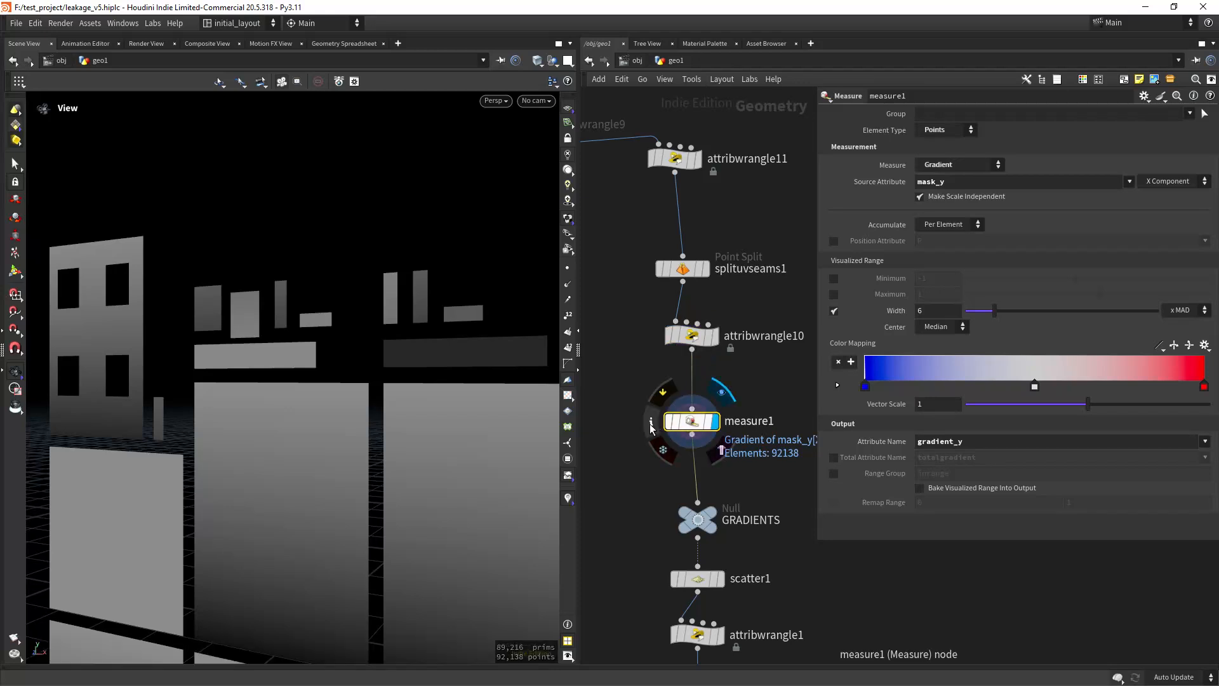
left_click(651, 423)
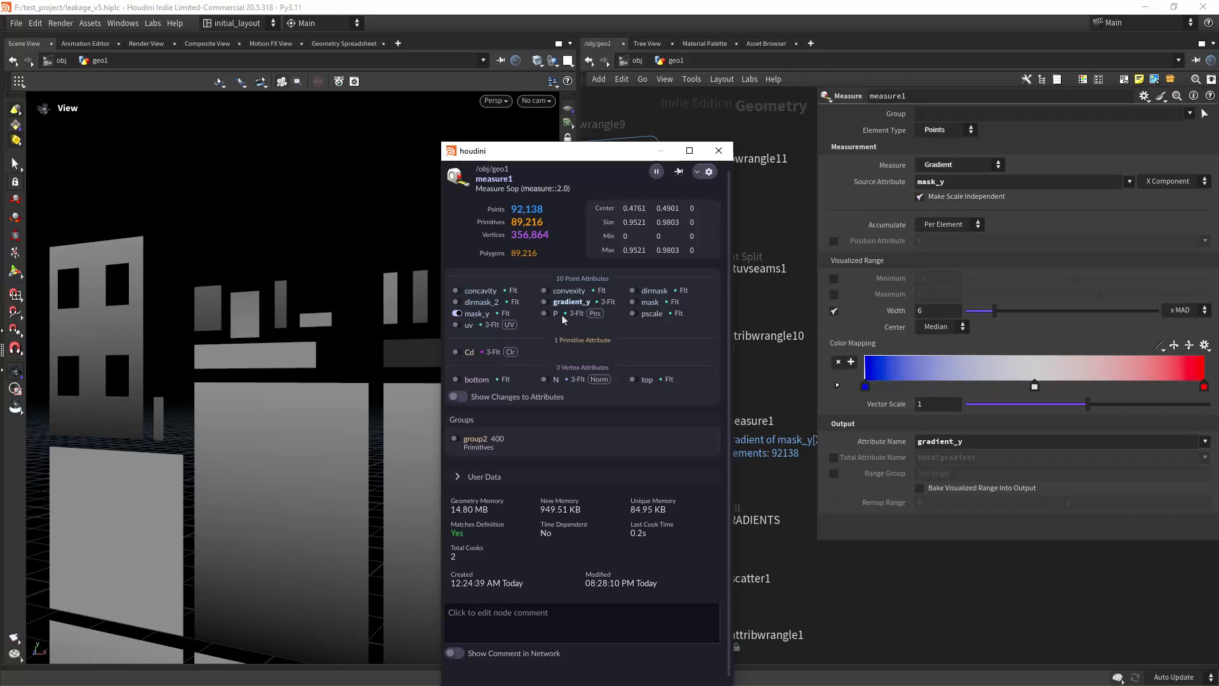
left_click(455, 313)
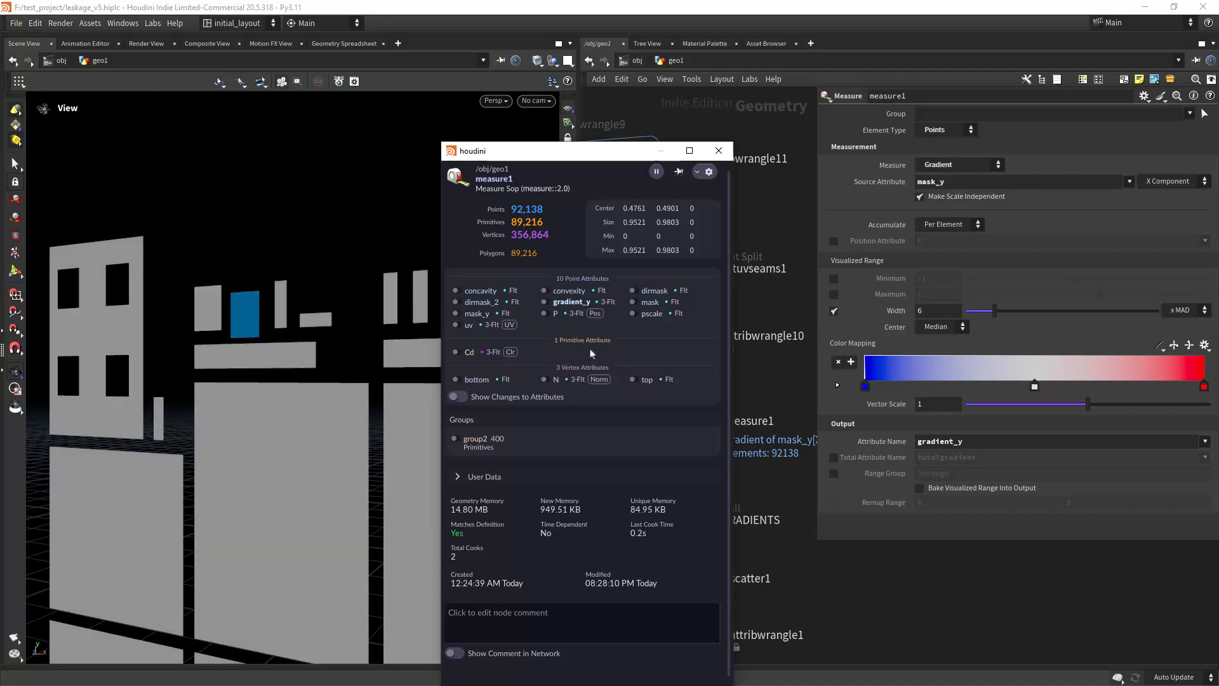
left_click(546, 302)
left_click(719, 152)
Step: Inspect the gradient_y vectors on the blue group2 island and compare their direction with the neighbouring islands
scroll(299, 308, "up", 10)
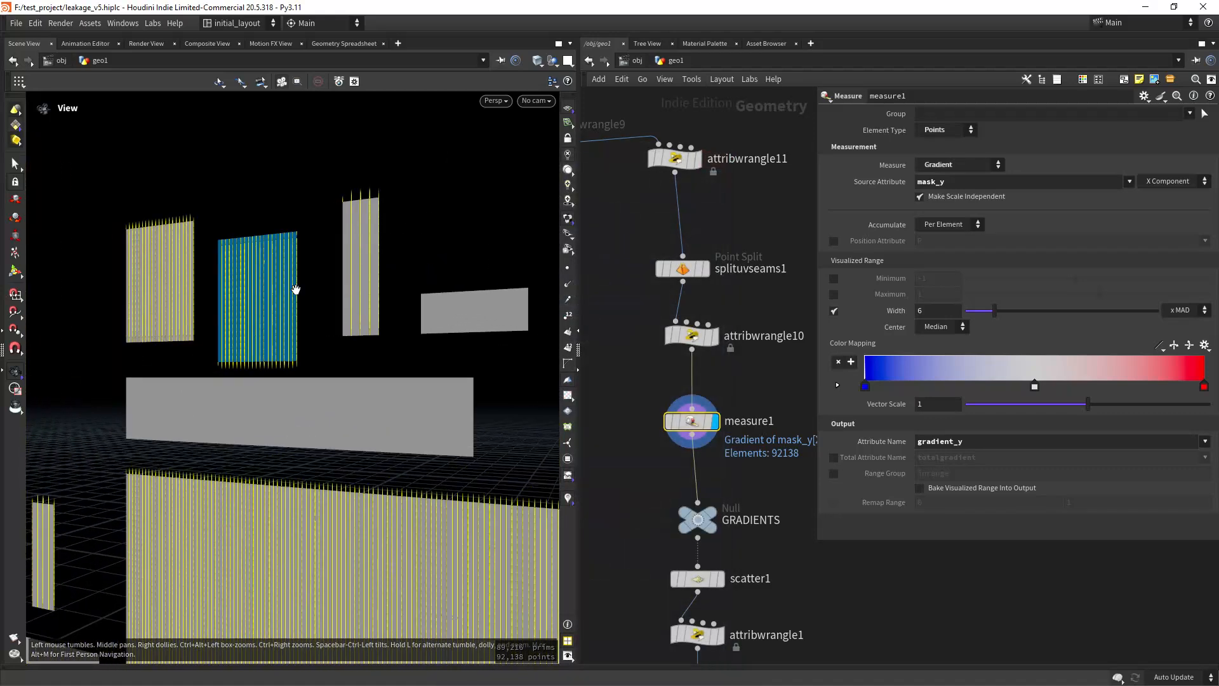
middle_click_drag(298, 307, 408, 413)
left_click_drag(409, 414, 378, 381)
right_click_drag(378, 381, 440, 344)
right_click_drag(420, 455, 435, 446)
middle_click_drag(435, 446, 418, 404)
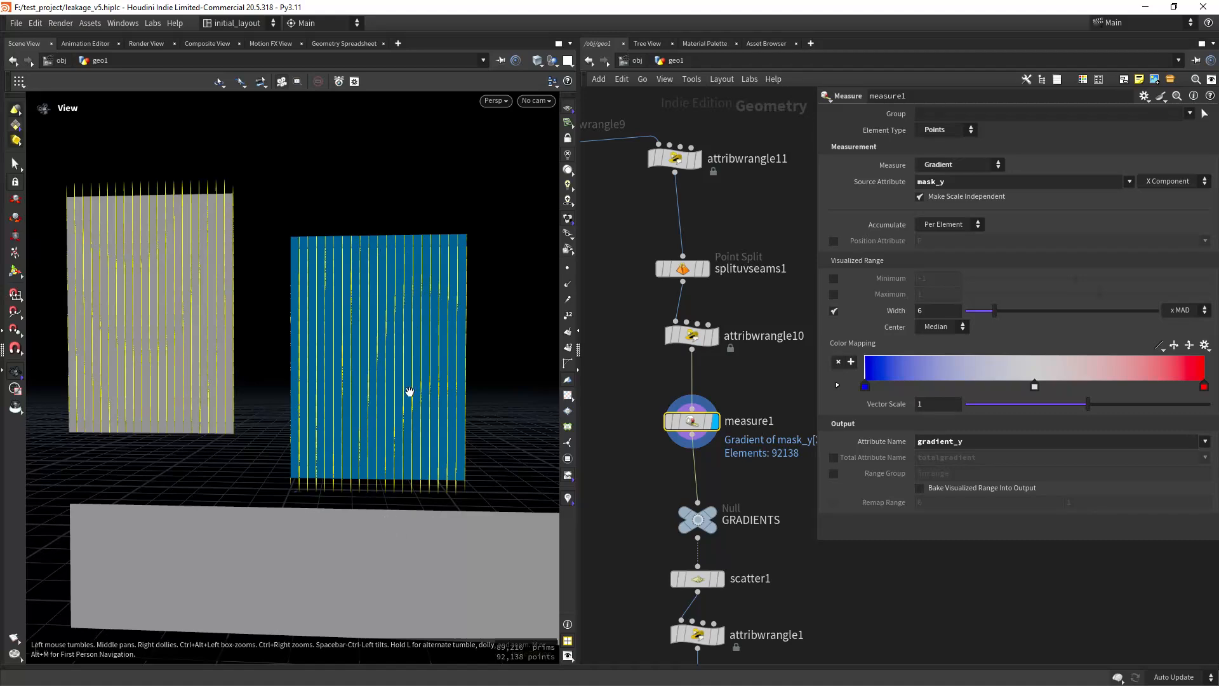
middle_click_drag(410, 391, 446, 471)
right_click_drag(446, 472, 416, 516)
middle_click_drag(481, 375, 380, 368)
mouse_move(332, 430)
right_mouse_down()
mouse_move(390, 419)
mouse_move(348, 438)
right_mouse_up()
Step: Bypass and re-enable uvtransform1 repeatedly to compare the group2 island's gradient_y vectors with and without the rotation
middle_click_drag(610, 246, 775, 514)
scroll(743, 472, "down", 1)
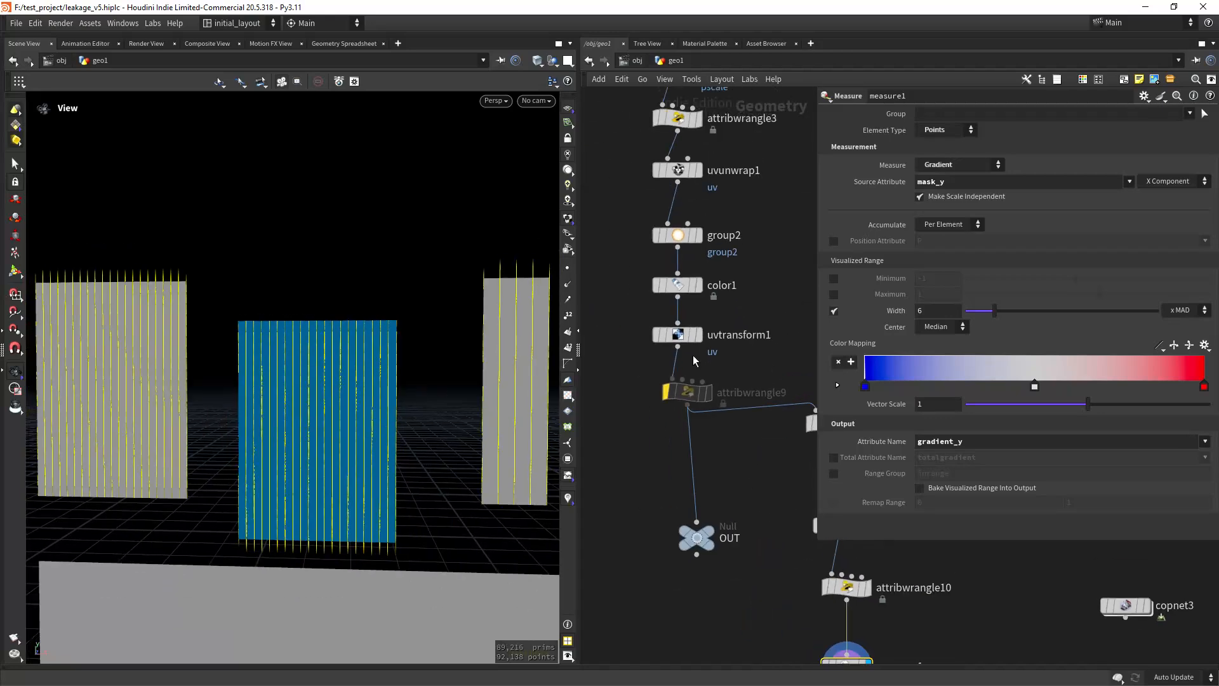
mouse_move(683, 342)
left_click(649, 310)
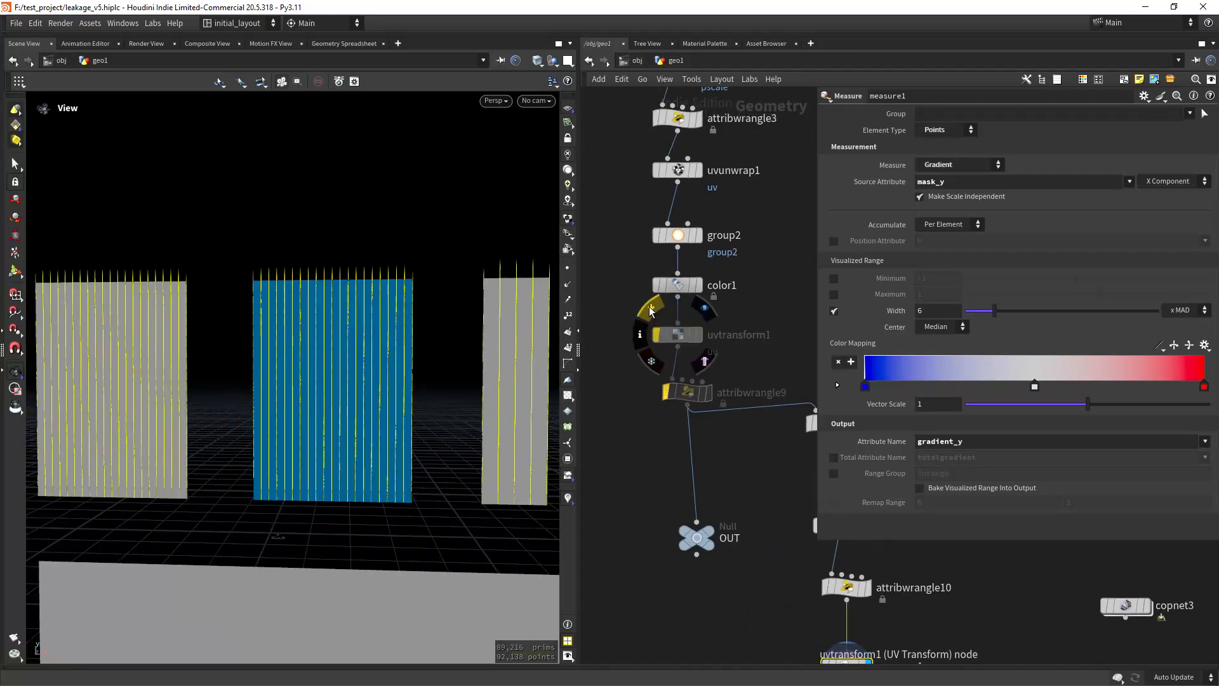
left_click(649, 310)
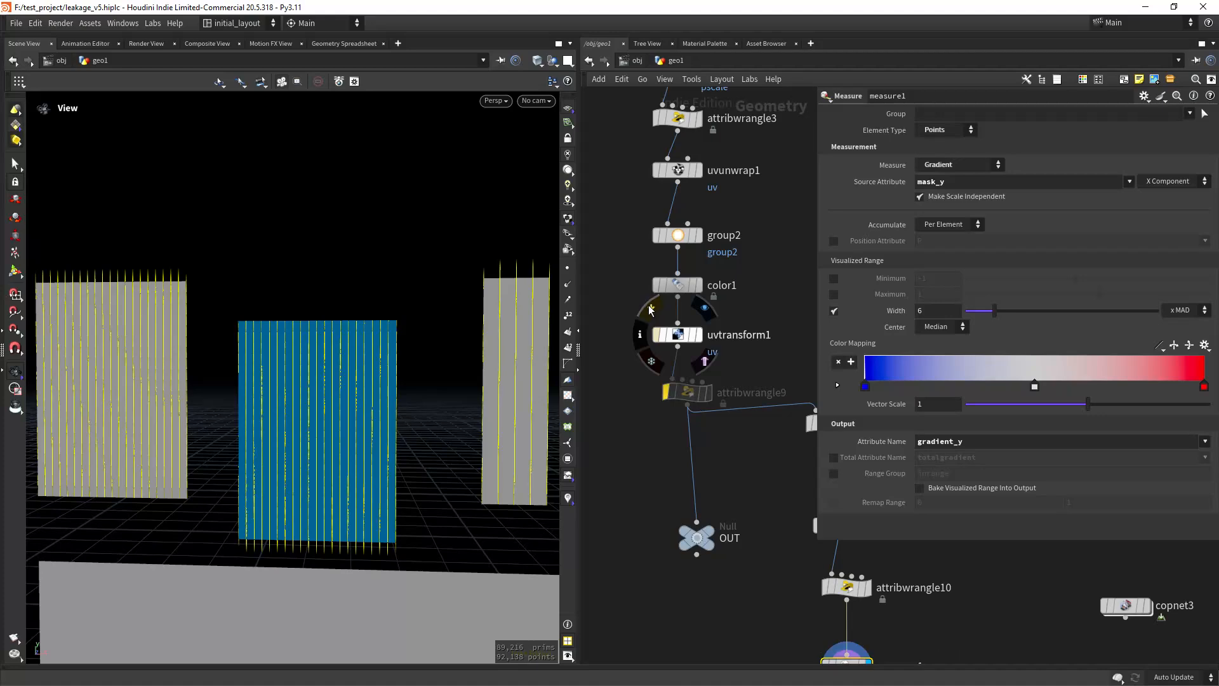
left_click(649, 310)
left_click(648, 308)
Step: Return to measure1 in the network and review its gradient_y vectors and the downstream nodes through POINTS
scroll(463, 465, "down", 3)
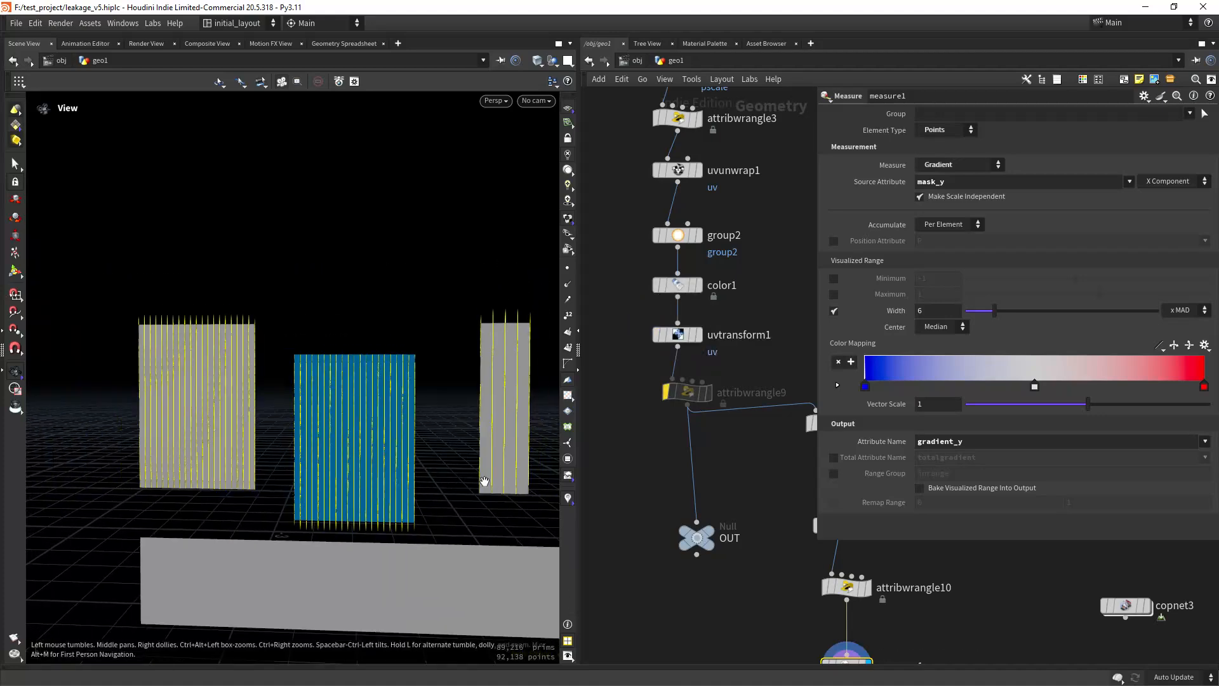
middle_click_drag(796, 497, 648, 337)
middle_click_drag(650, 509, 660, 416)
scroll(410, 474, "up", 3)
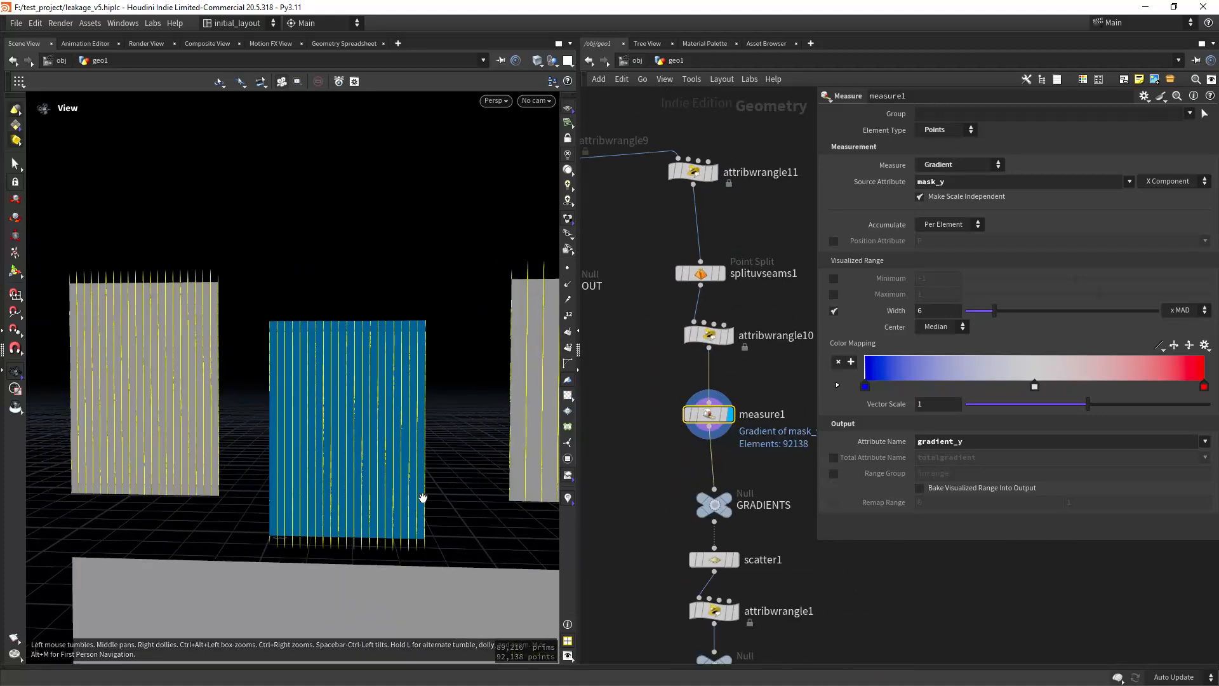
scroll(394, 523, "down", 5)
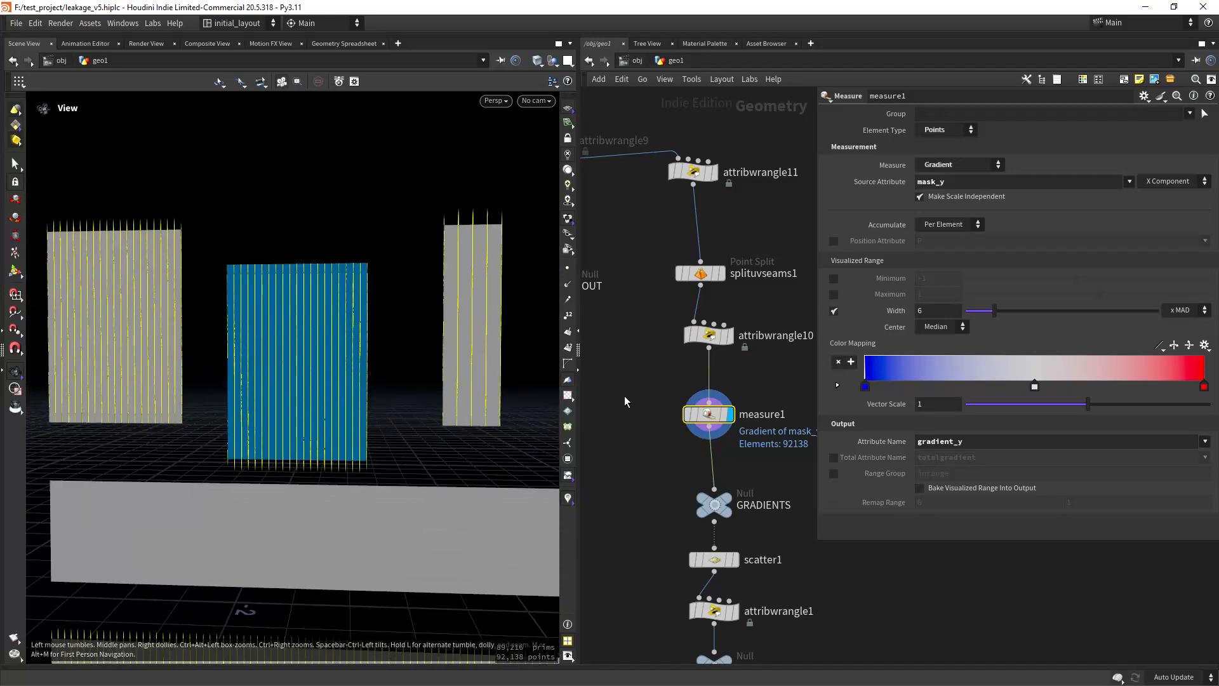
scroll(640, 444, "down", 3)
scroll(646, 433, "up", 2)
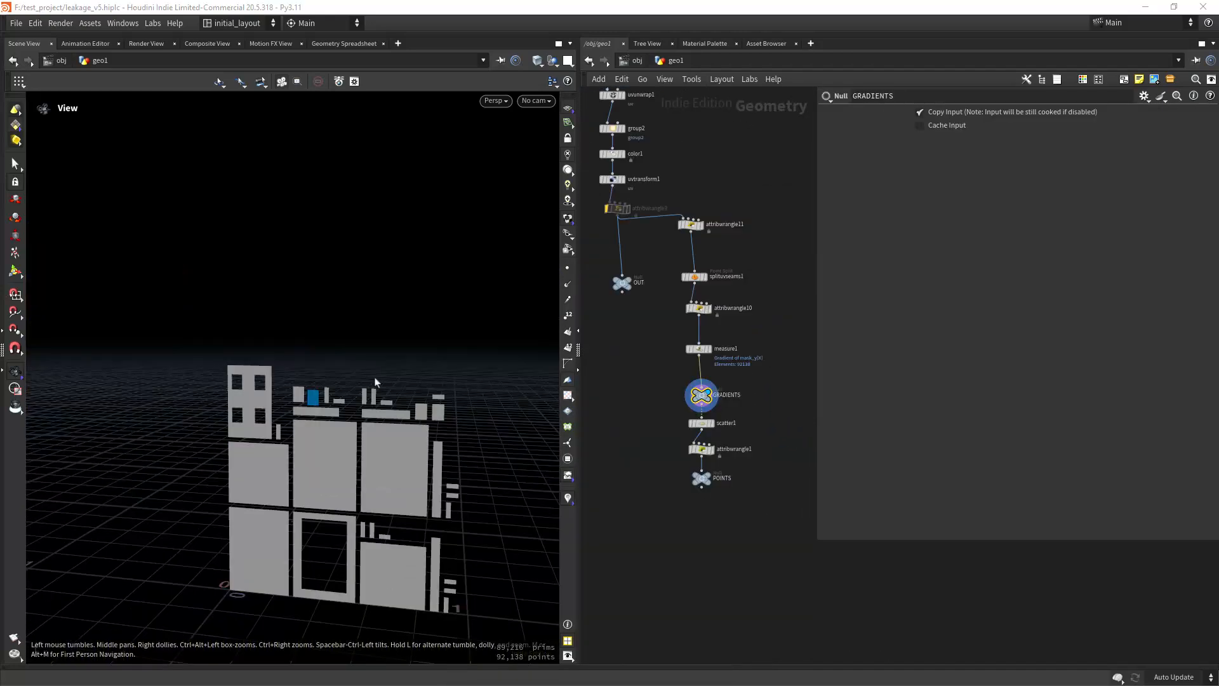
Step: Display scatter1, review its mask-density scatter settings, and inspect the resulting points across the flattened UV islands
scroll(412, 444, "up", 6)
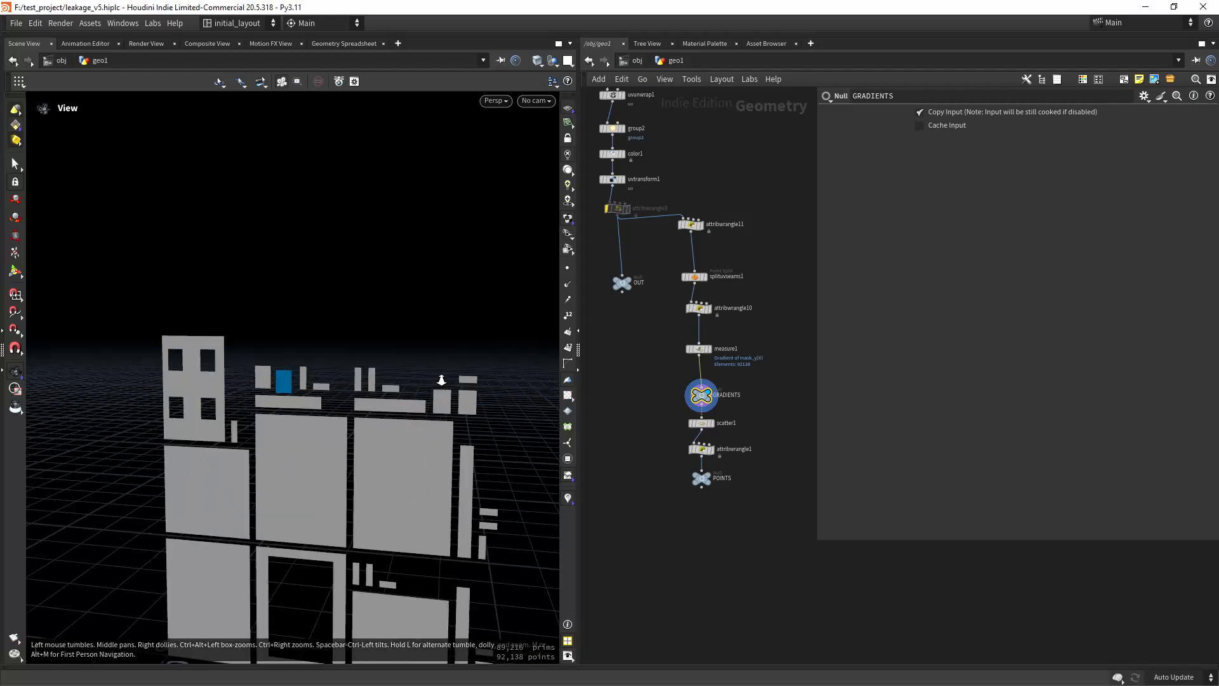
middle_click_drag(412, 460, 414, 369)
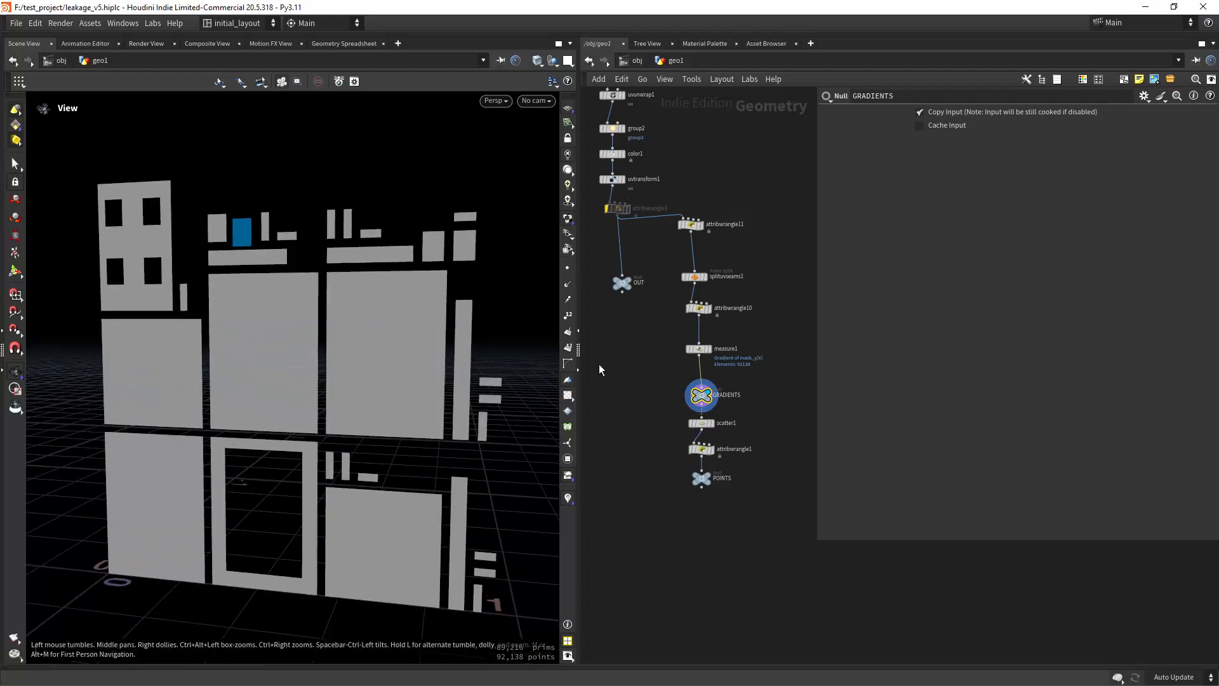
left_click(710, 424)
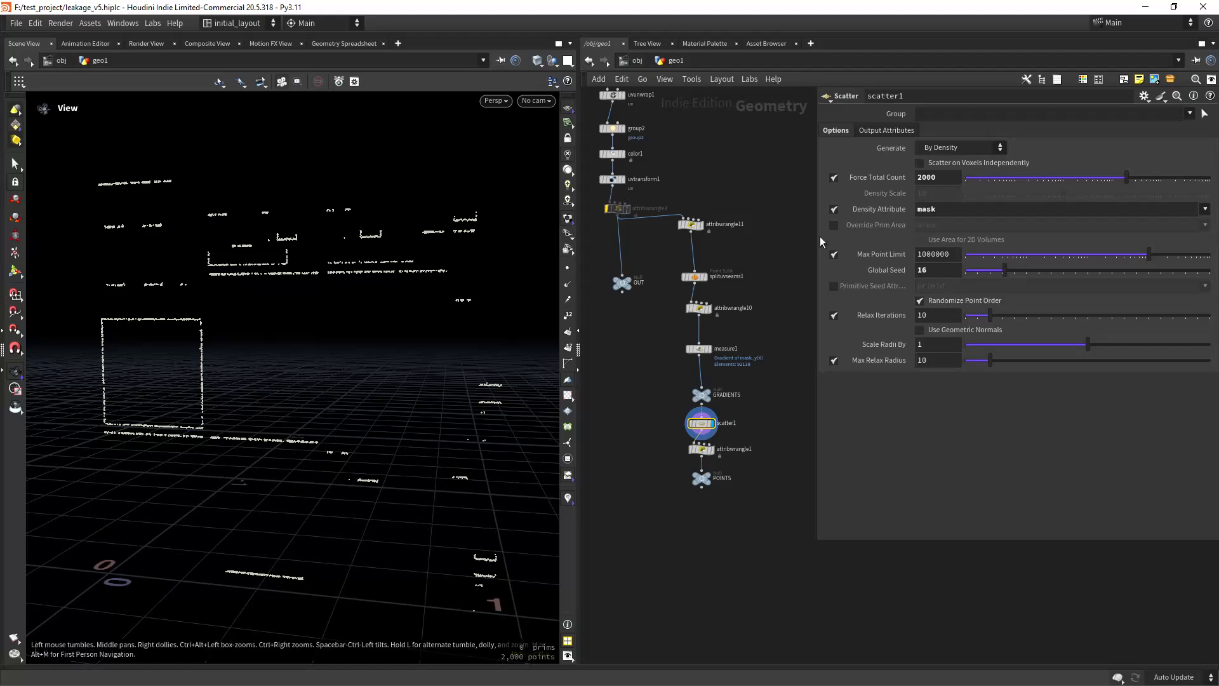
right_click_drag(324, 322, 394, 325)
mouse_move(394, 325)
middle_mouse_down()
mouse_move(378, 387)
mouse_move(395, 341)
middle_mouse_up()
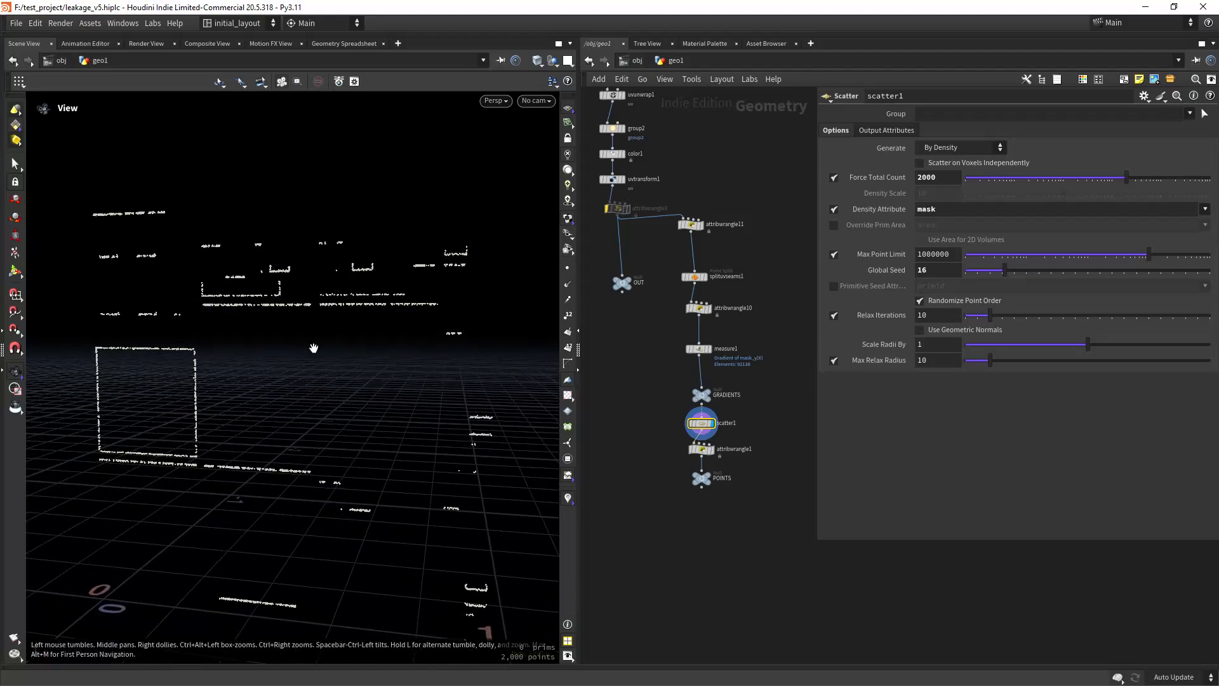
right_click_drag(313, 348, 437, 277)
middle_click_drag(436, 277, 377, 366)
mouse_move(399, 346)
left_mouse_down()
mouse_move(354, 402)
mouse_move(349, 332)
mouse_move(415, 340)
left_mouse_up()
scroll(628, 394, "up", 2)
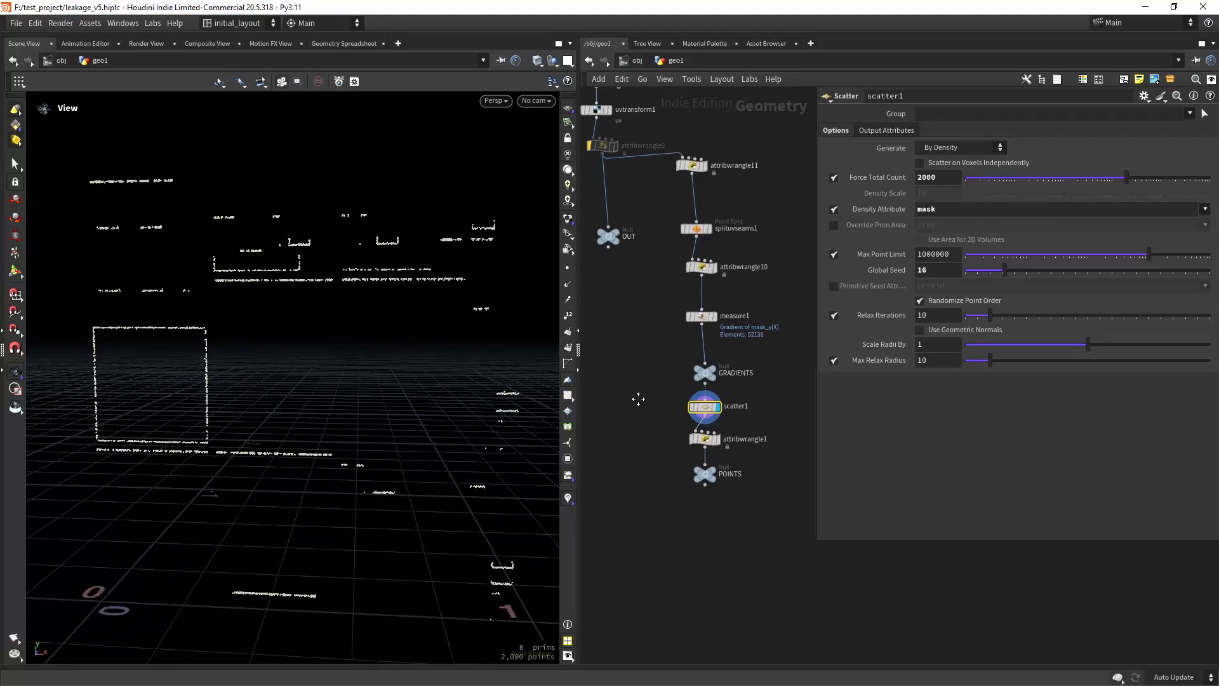
Step: Display attribwrangle1 and review its VEX code that sets N from the negated gradient_y and the up vector
scroll(667, 419, "up", 2)
mouse_move(729, 435)
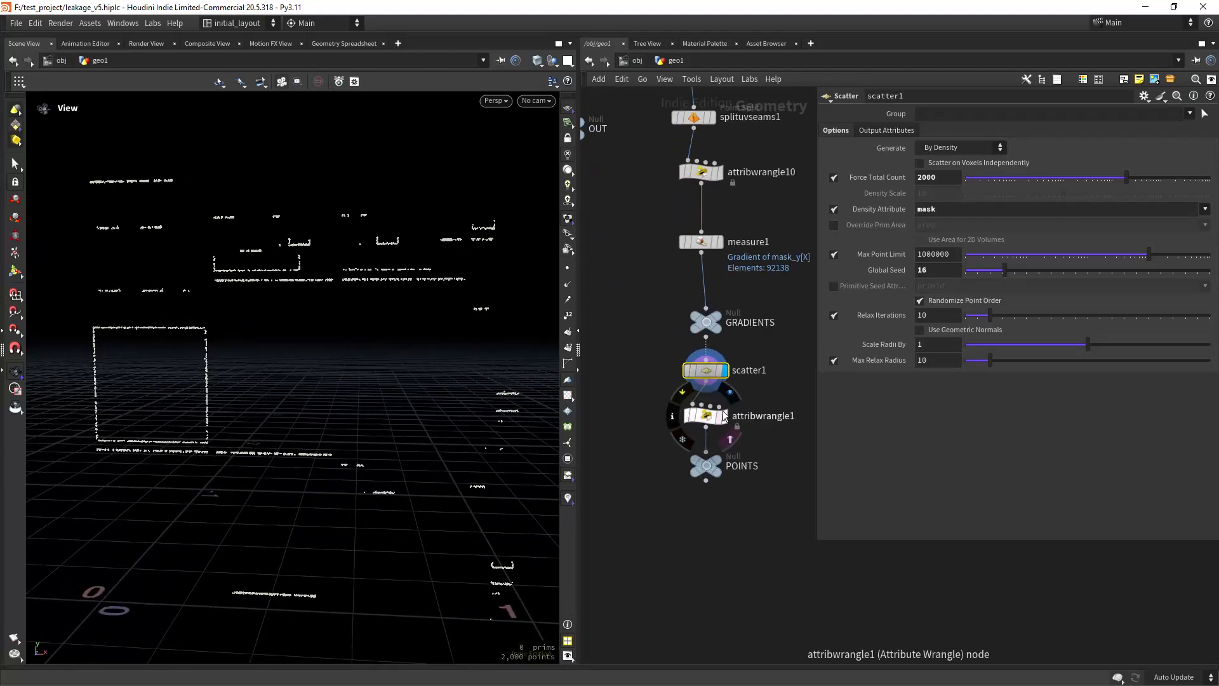
left_click(729, 392)
left_click(706, 417)
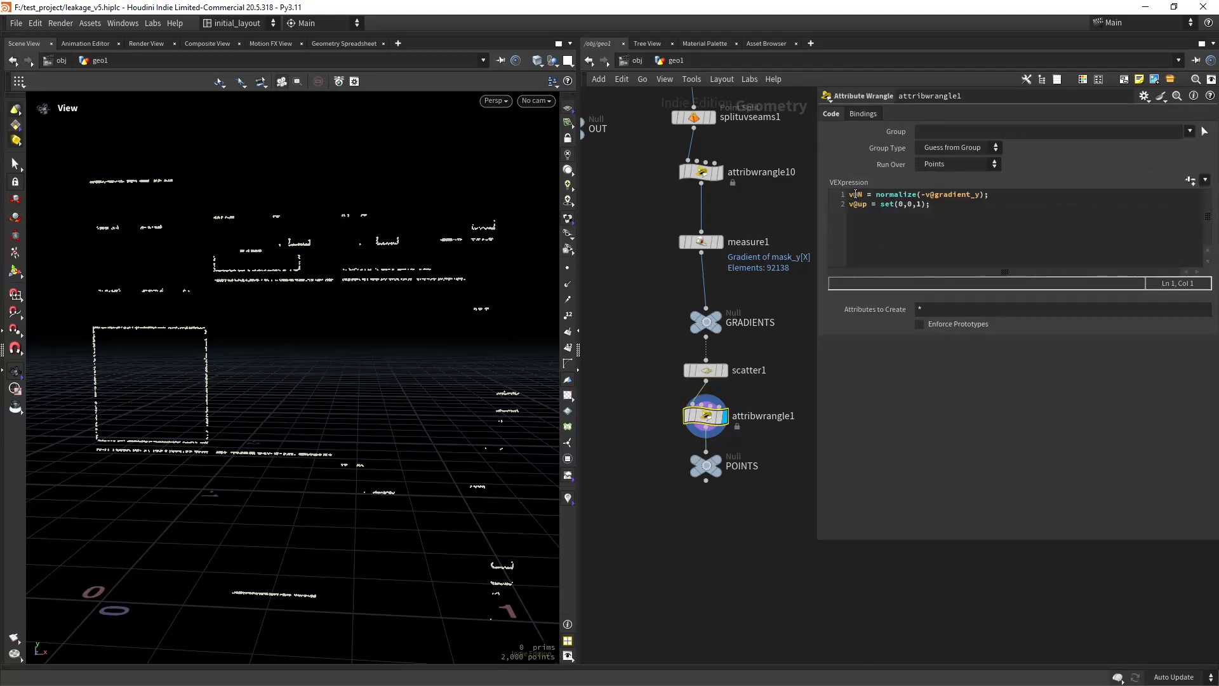
scroll(381, 295, "up", 2)
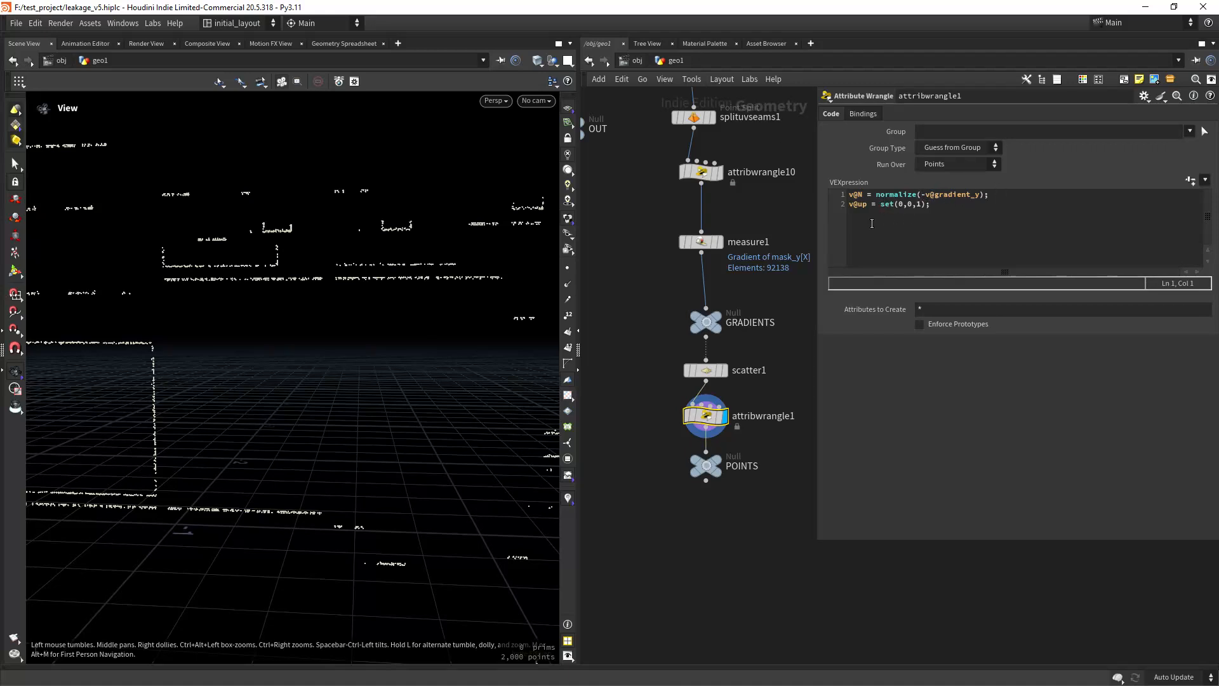
scroll(680, 404, "down", 10)
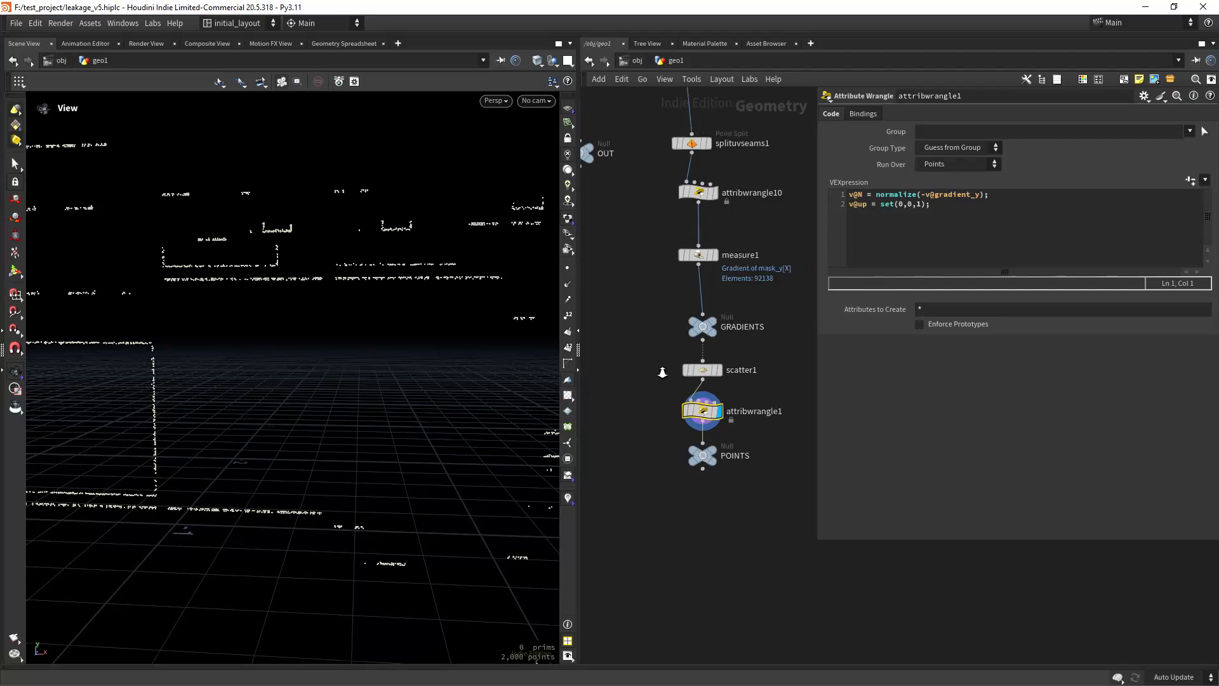
Step: Open copnet1 and display the SOP import that brings in the scattered points
scroll(673, 381, "up", 6)
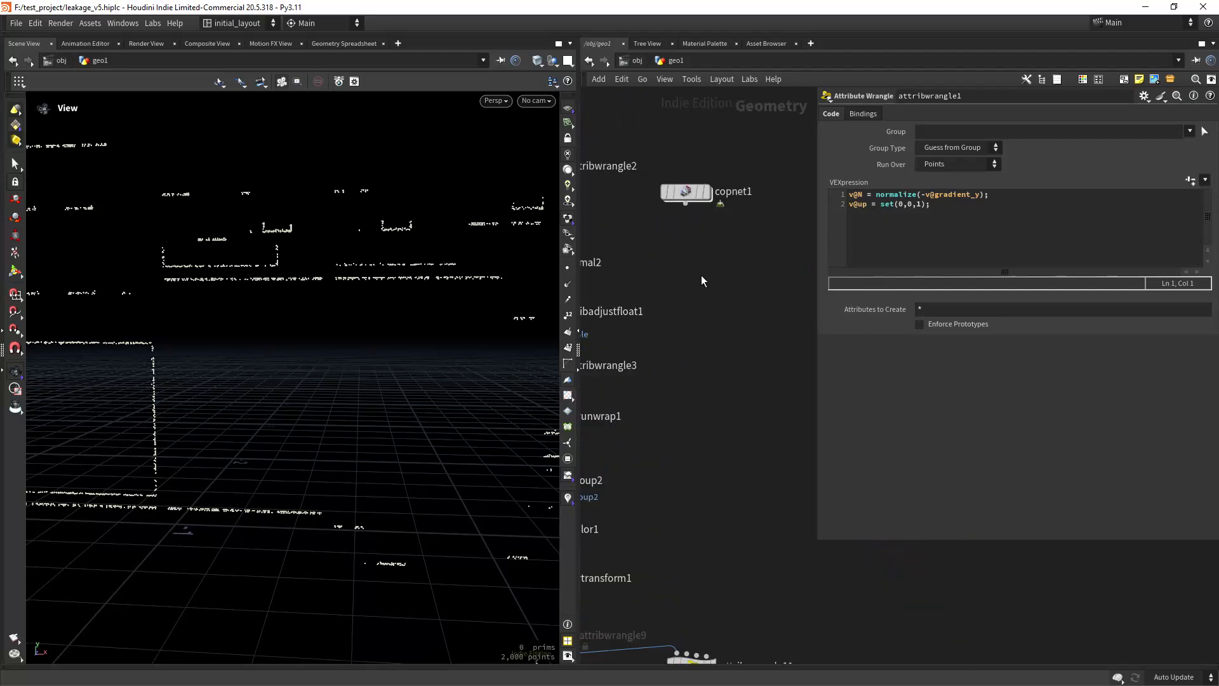
double_click(706, 317)
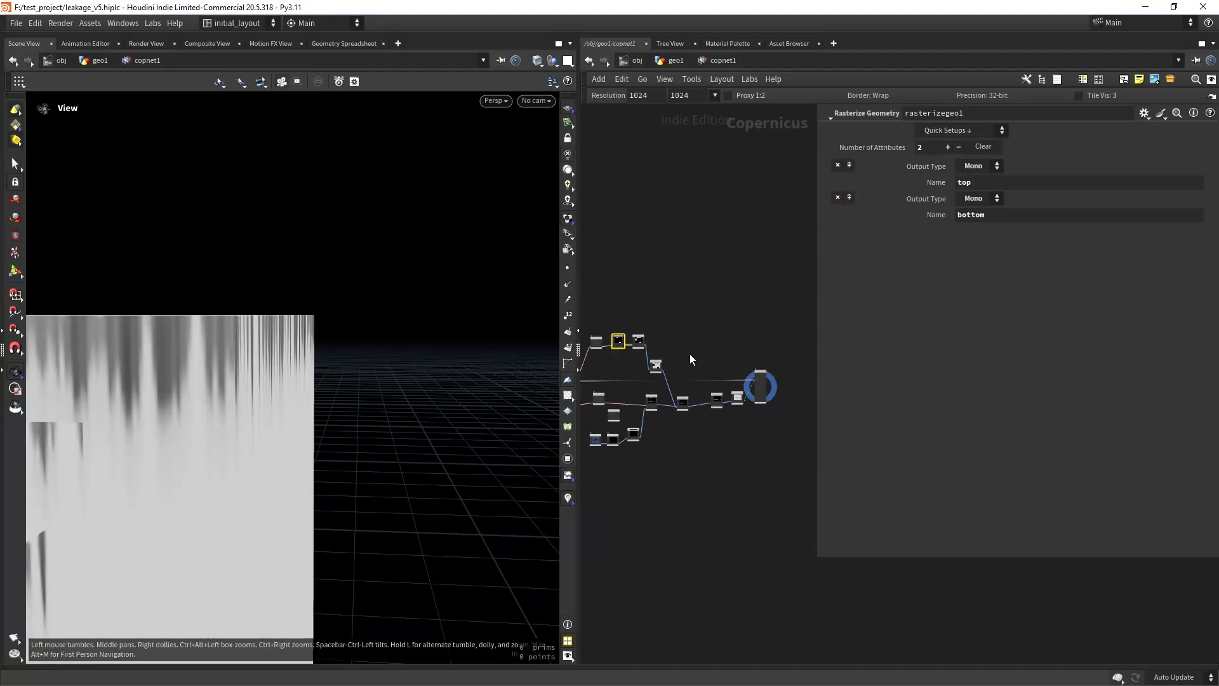
middle_click_drag(694, 425, 600, 477)
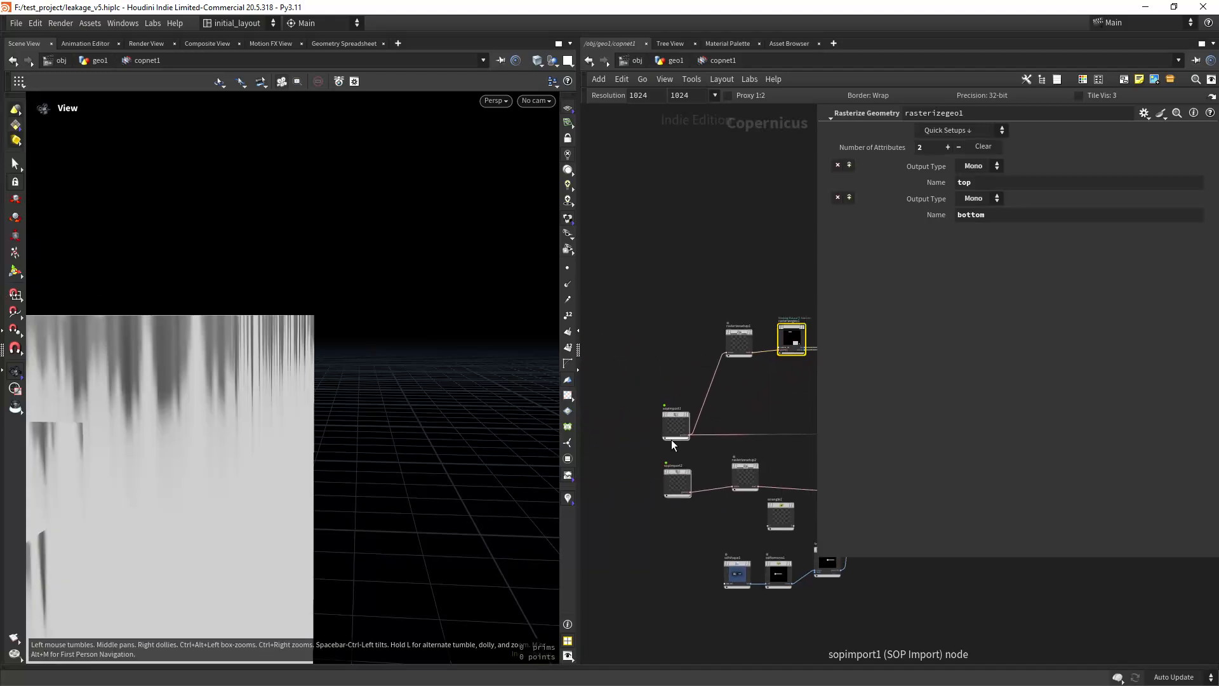
middle_click_drag(695, 479, 688, 462)
left_click(684, 446)
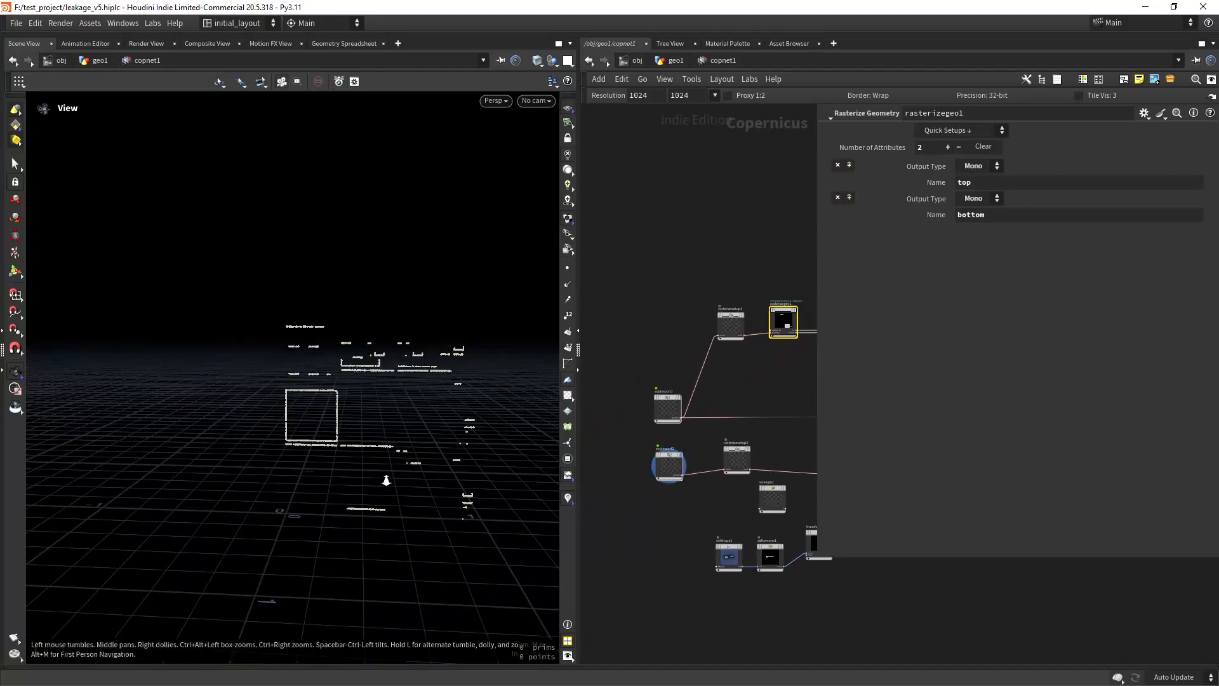
scroll(704, 486, "up", 4)
scroll(746, 480, "down", 3)
Step: Display rasterizesetup2, review its UVs space setting, and trace the neighbouring nodes that feed the point stamping
left_click(694, 415)
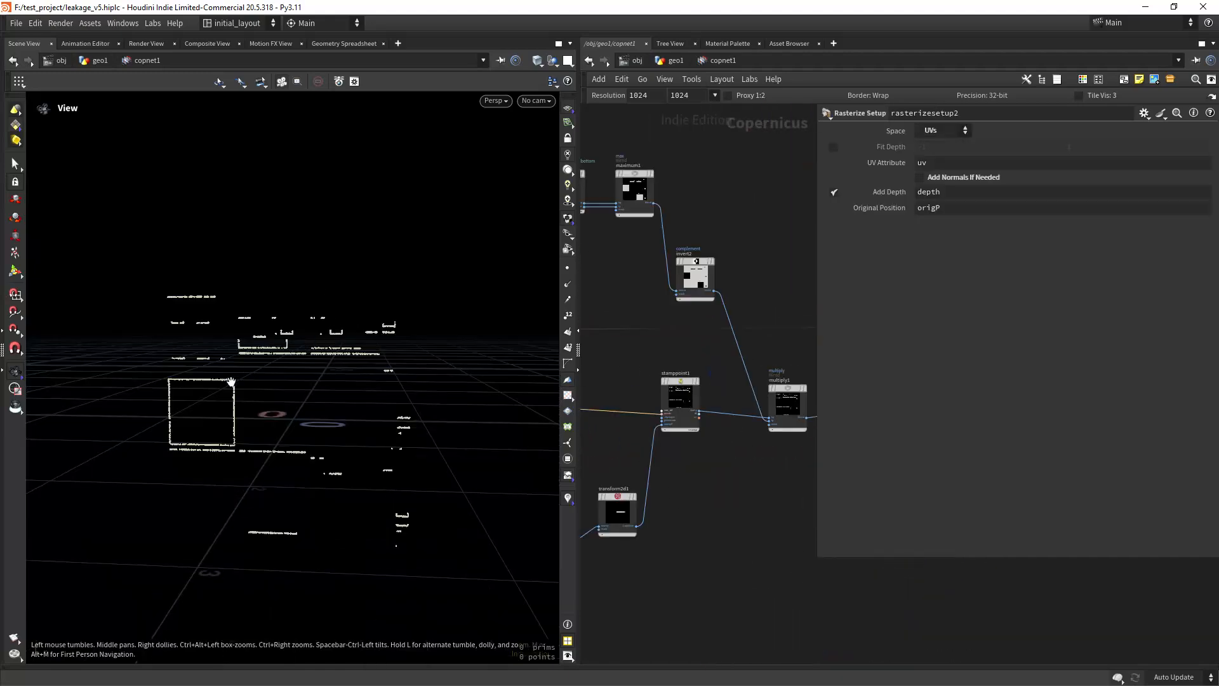
left_click_drag(231, 381, 246, 427)
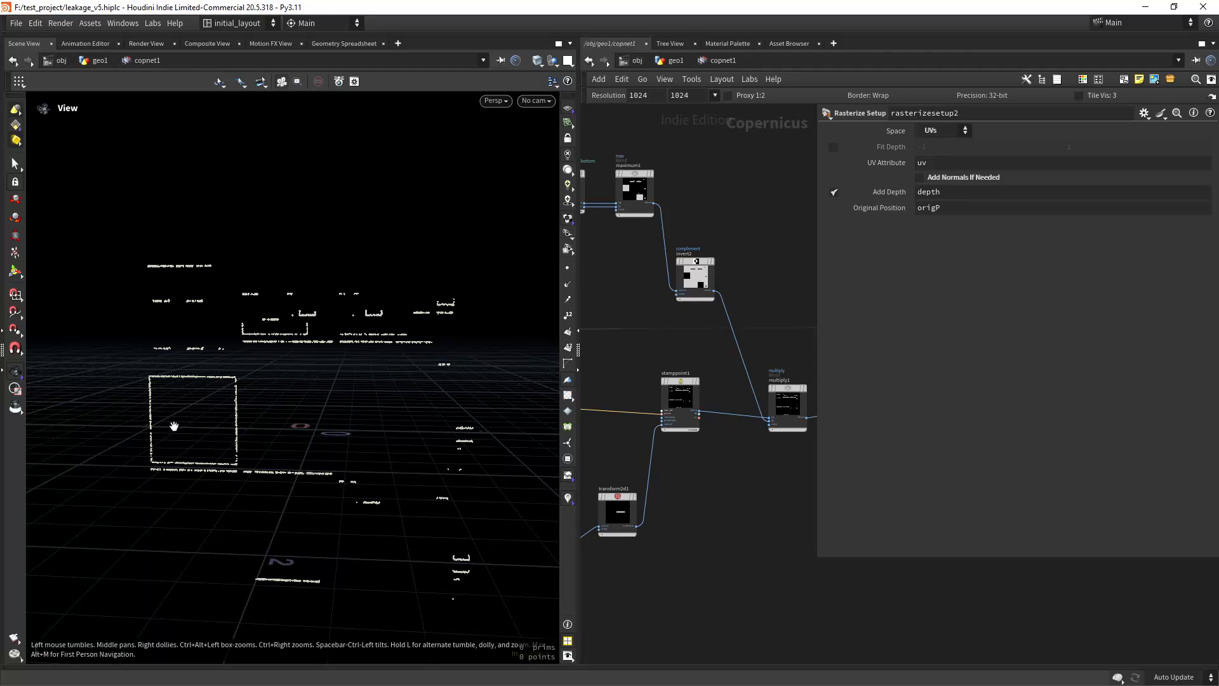
scroll(482, 442, "down", 2)
middle_click_drag(622, 376, 671, 386)
scroll(729, 355, "up", 2)
scroll(714, 382, "down", 2)
middle_click_drag(762, 384, 700, 372)
scroll(656, 378, "up", 2)
middle_click_drag(600, 422, 742, 351)
scroll(692, 414, "up", 2)
middle_click_drag(685, 438, 661, 398)
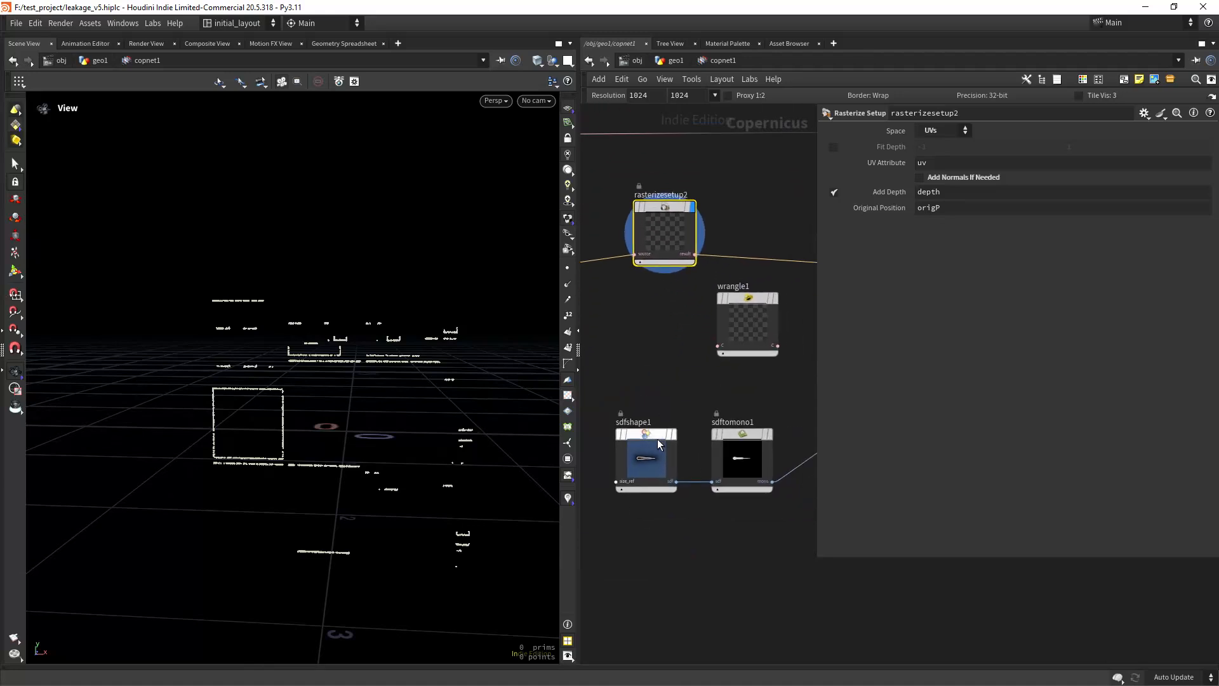
Step: Display sdfshape1, widen the network pane, and review the tapered Line shape's length and thickness settings
mouse_move(660, 439)
left_click(677, 408)
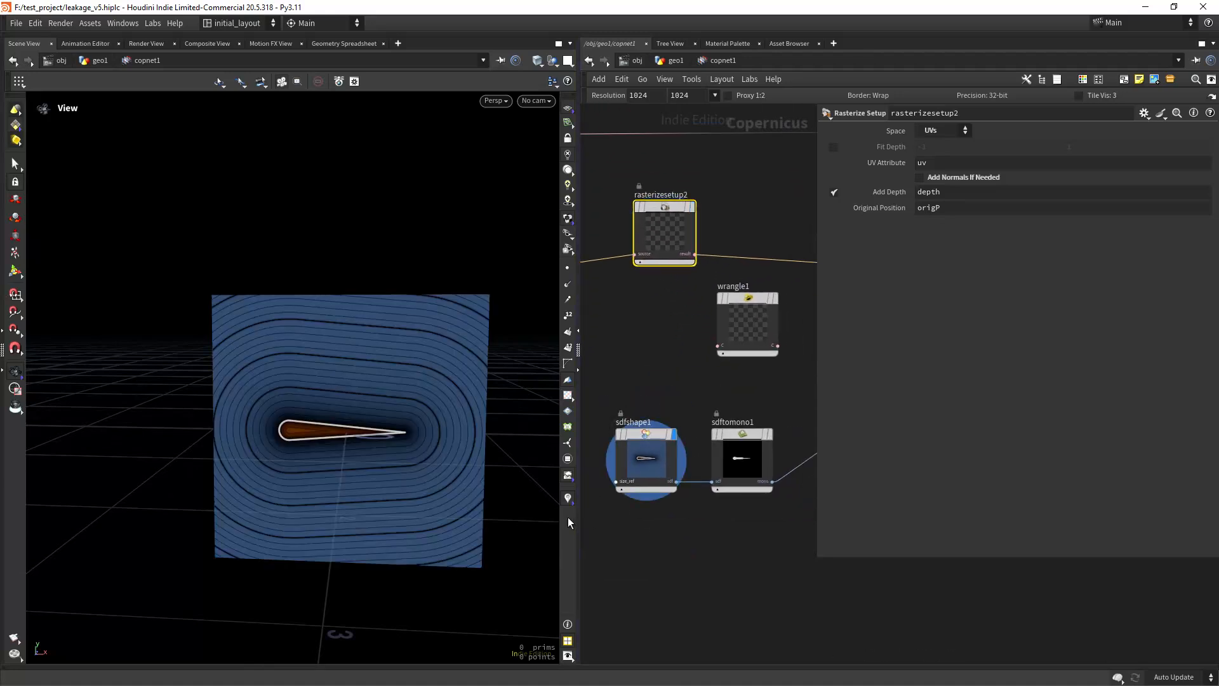
left_click_drag(577, 532, 448, 526)
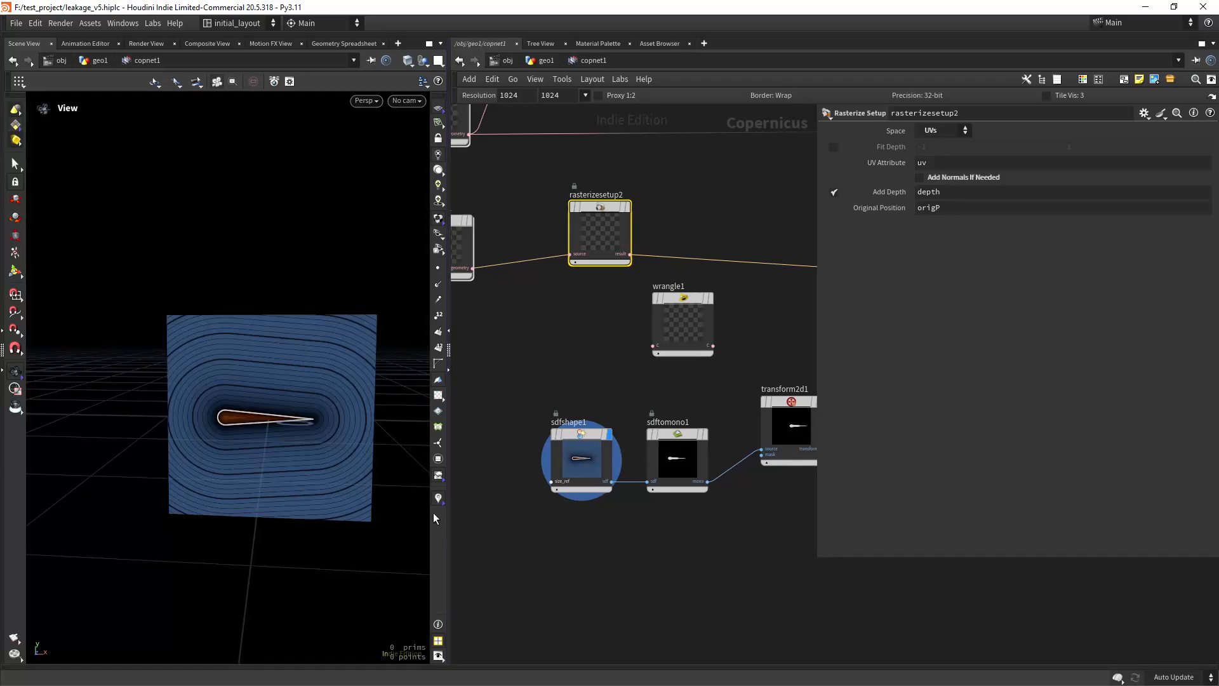
scroll(390, 442, "up", 5)
left_click_drag(596, 536, 541, 365)
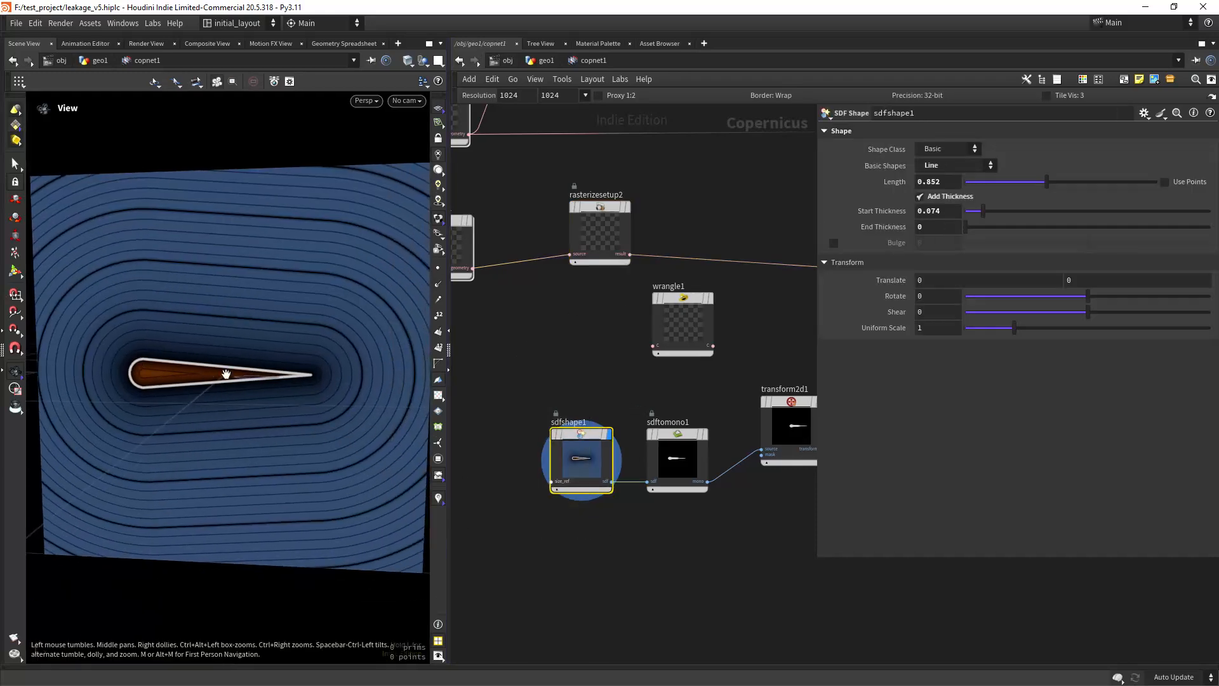
Step: Display sdftomono1 and transform2d1 in turn to compare the mono drip shape before and after the 2D transform
middle_click_drag(728, 529, 634, 527)
scroll(629, 530, "up", 4)
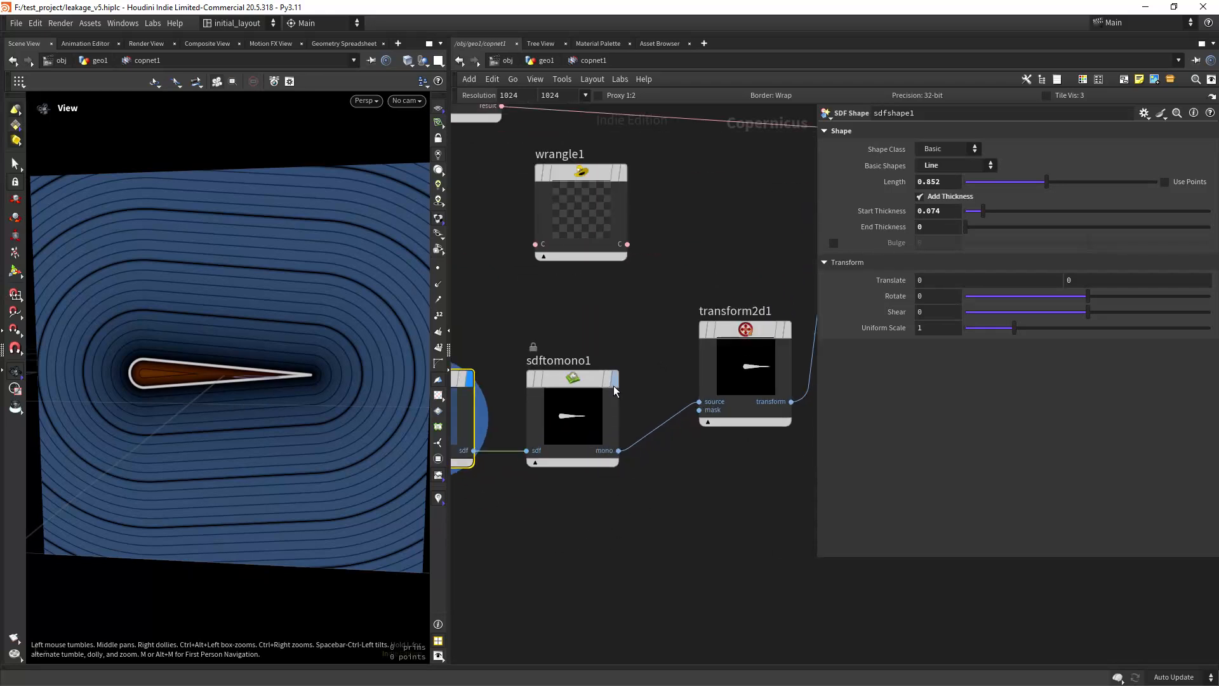
mouse_move(613, 383)
left_click(616, 340)
left_click(577, 377)
middle_click_drag(722, 509, 604, 565)
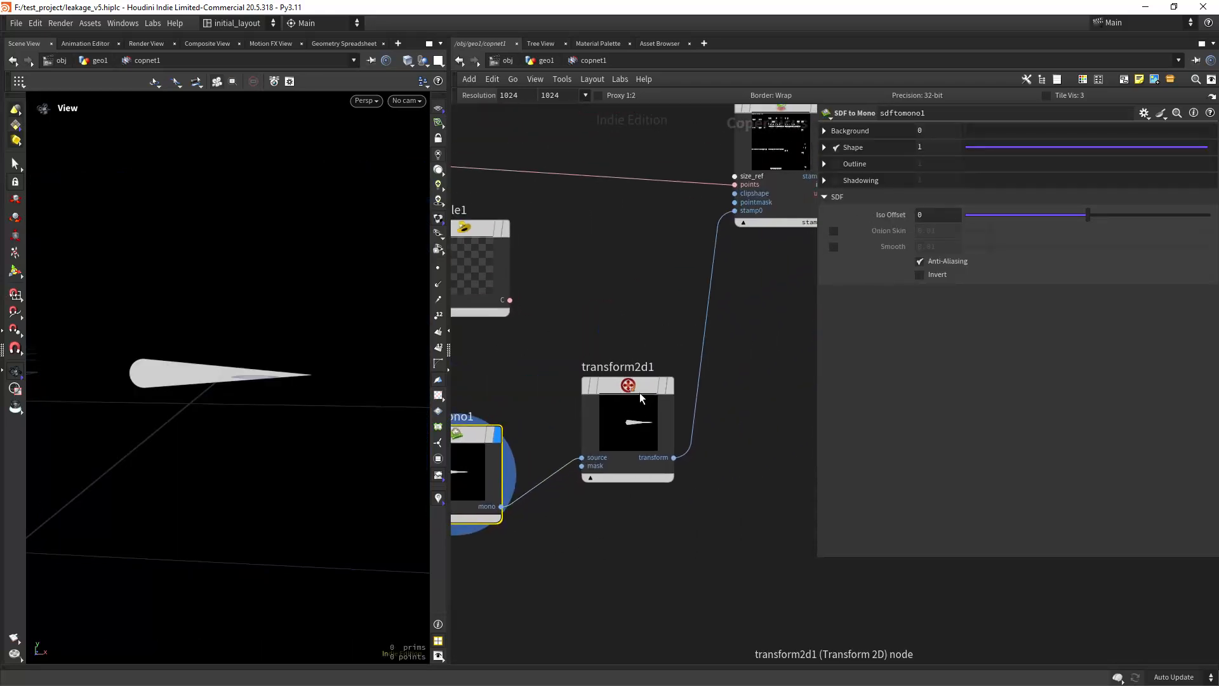
left_click(668, 341)
left_click_drag(370, 475, 257, 441)
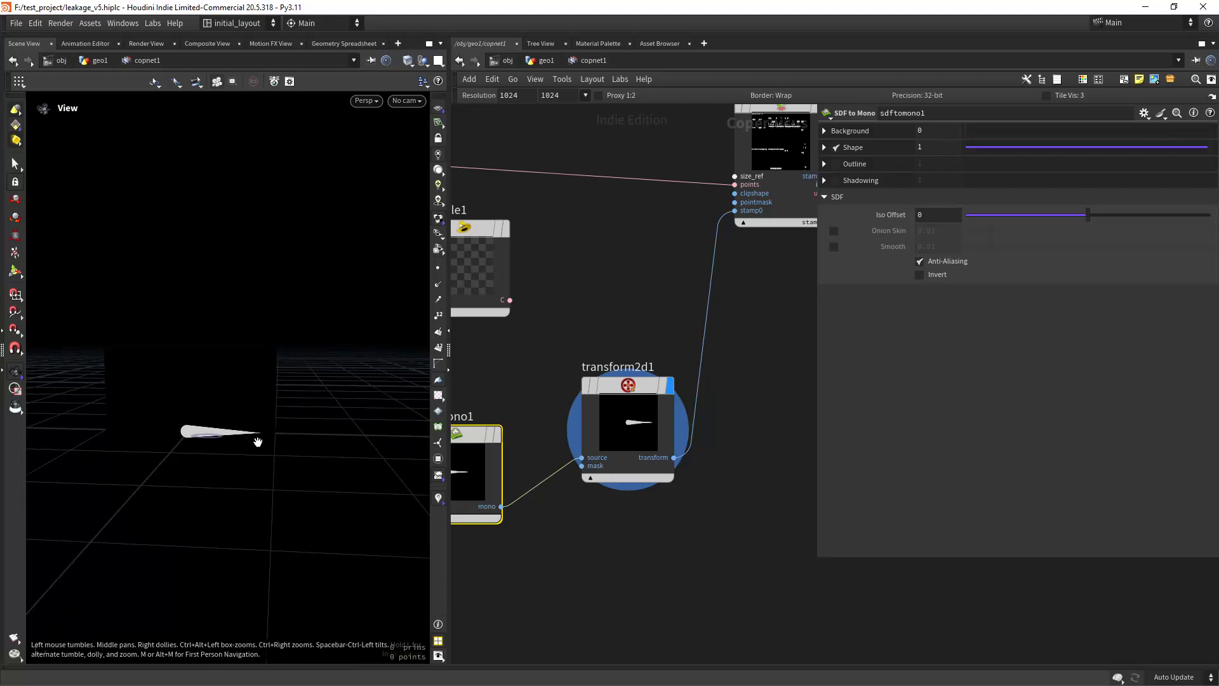
Step: Display stamppoint1 and inspect the direction of the drips stamped along the island edges
middle_click_drag(752, 352, 620, 529)
left_click(705, 267)
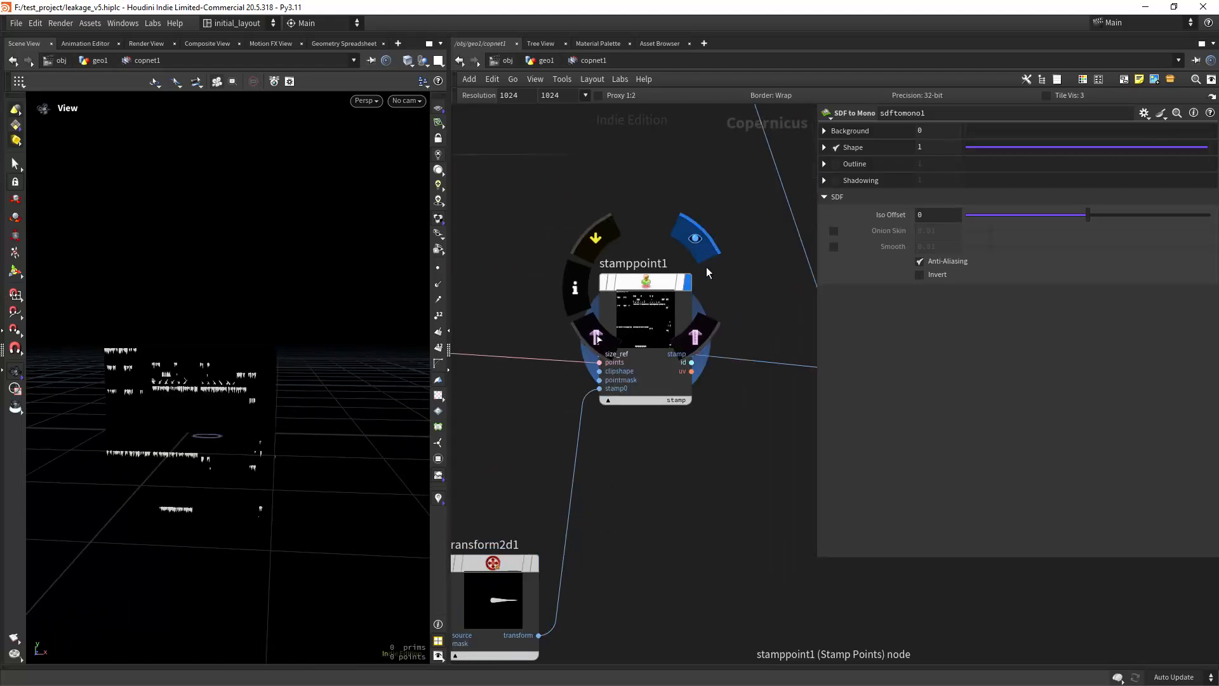
right_click_drag(174, 414, 317, 305)
middle_click_drag(190, 359, 280, 470)
right_click_drag(280, 469, 326, 503)
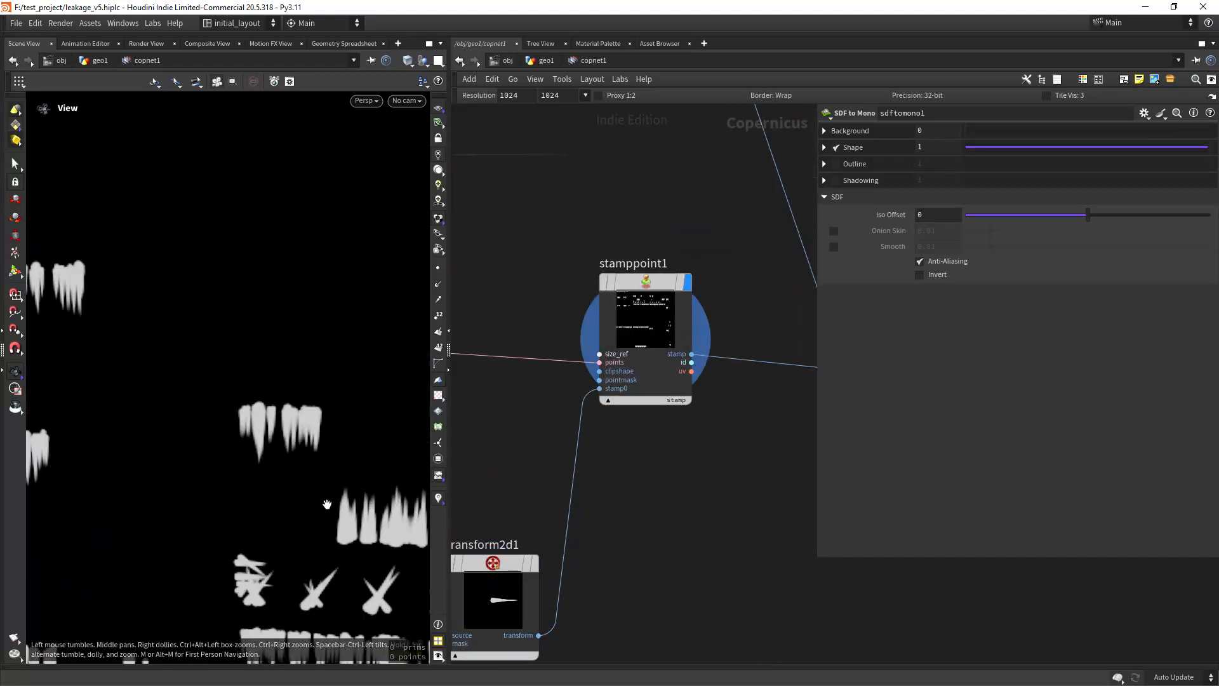
middle_click_drag(326, 503, 284, 452)
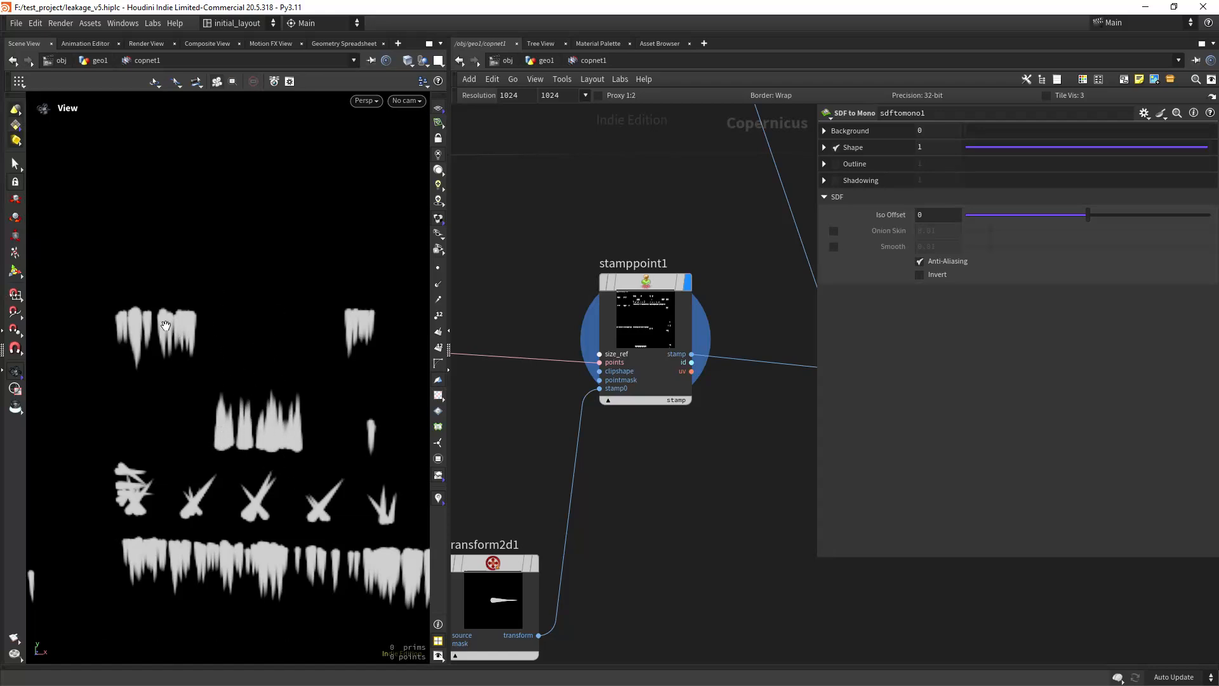
Step: Trace the nodes wired into stamppoint1 and examine its points and stamp0 inputs up close
scroll(513, 452, "down", 5)
scroll(589, 486, "up", 3)
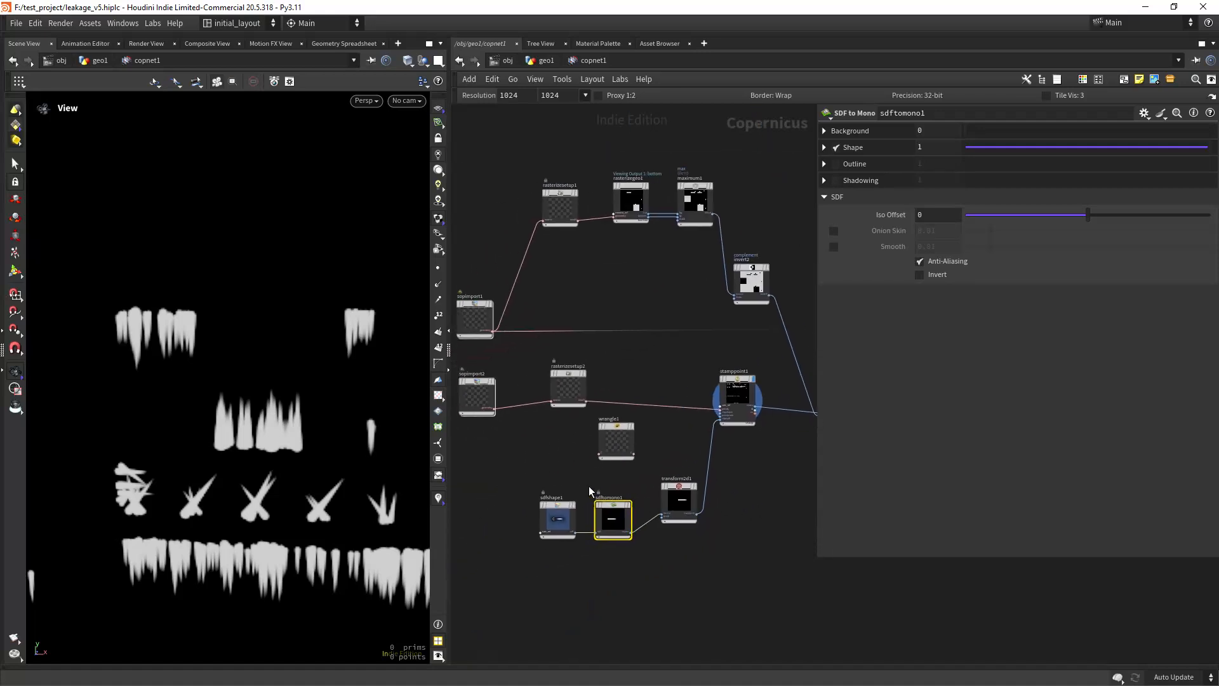
middle_click_drag(722, 529, 611, 532)
right_click_drag(630, 439, 656, 415)
middle_click_drag(670, 418, 593, 466)
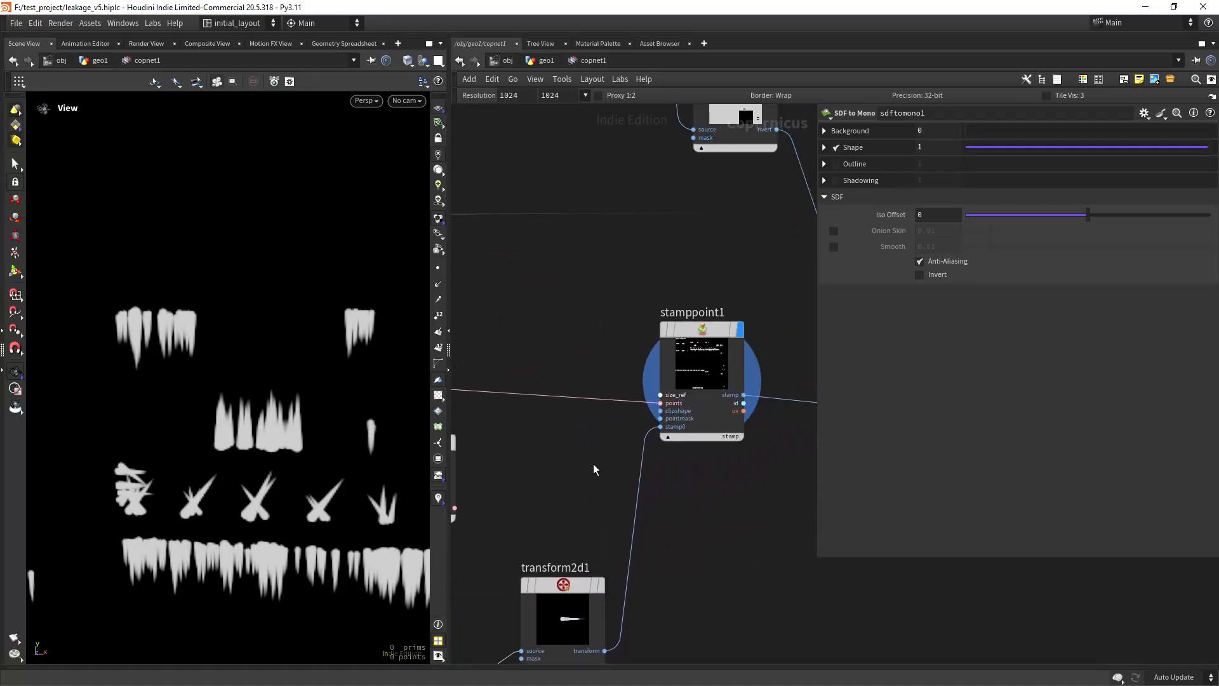
right_click_drag(593, 465, 603, 440)
middle_click_drag(638, 421, 588, 467)
right_click_drag(565, 468, 569, 460)
middle_click_drag(590, 463, 573, 494)
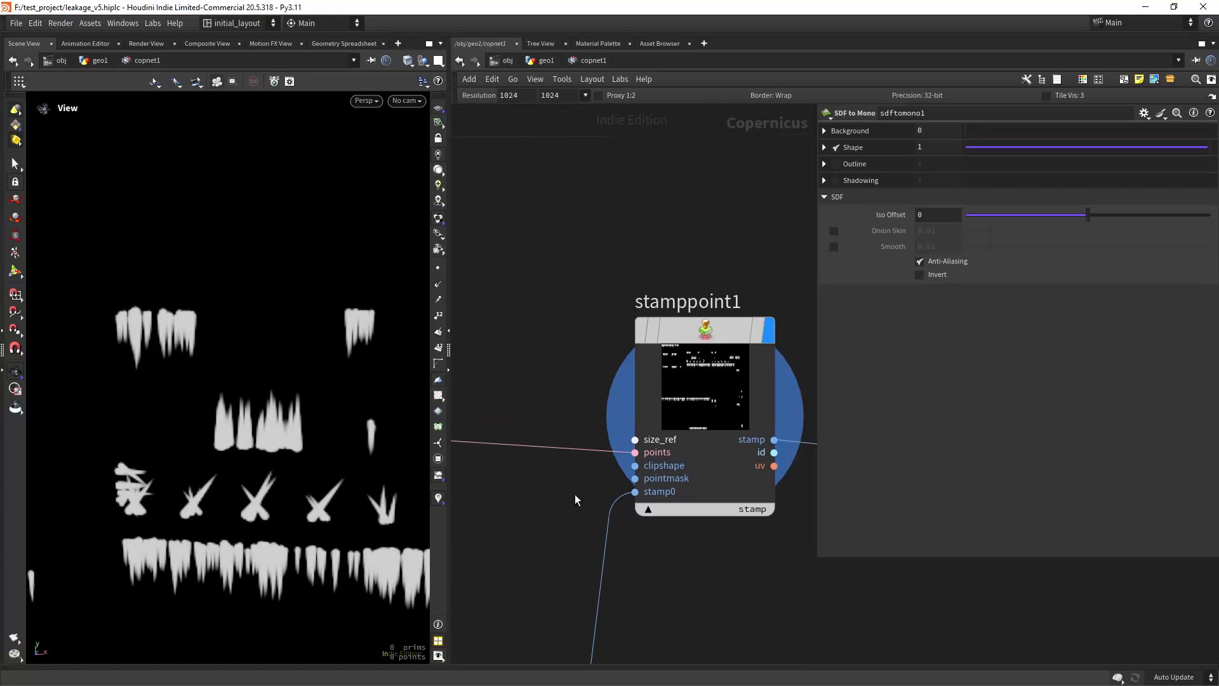
right_click_drag(576, 494, 574, 515)
Step: Go back to geo1 and review attribwrangle1's N and up code that orients the stamped points
left_click(547, 60)
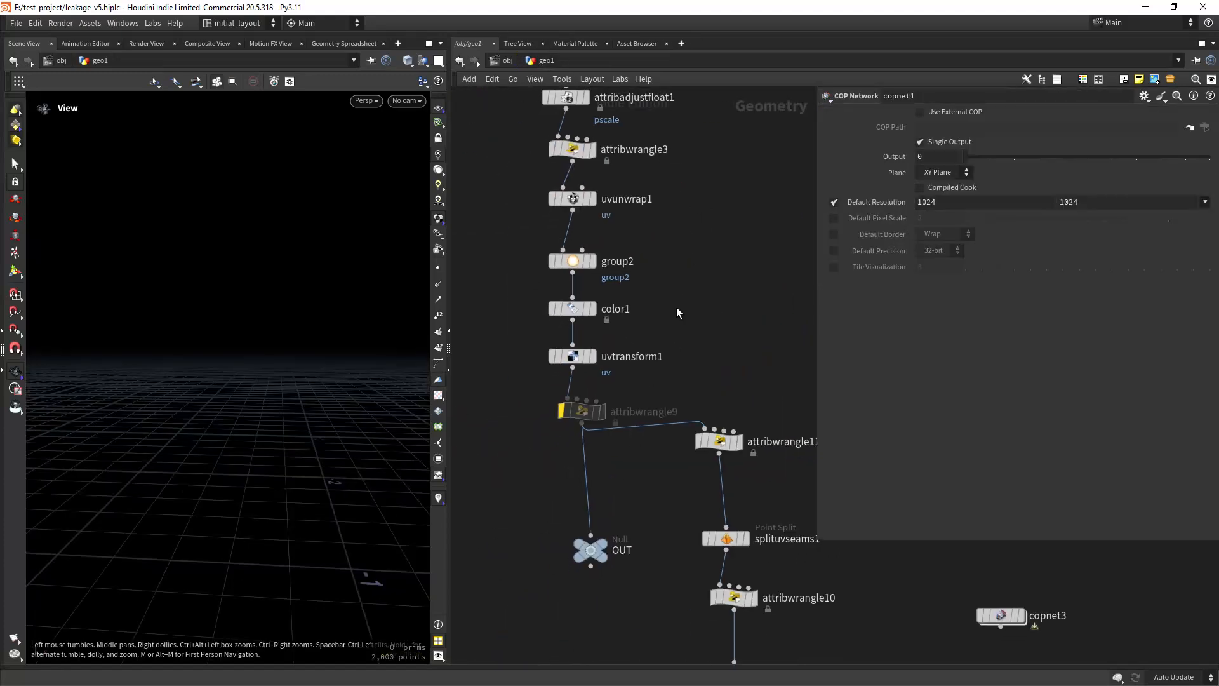
left_click(640, 418)
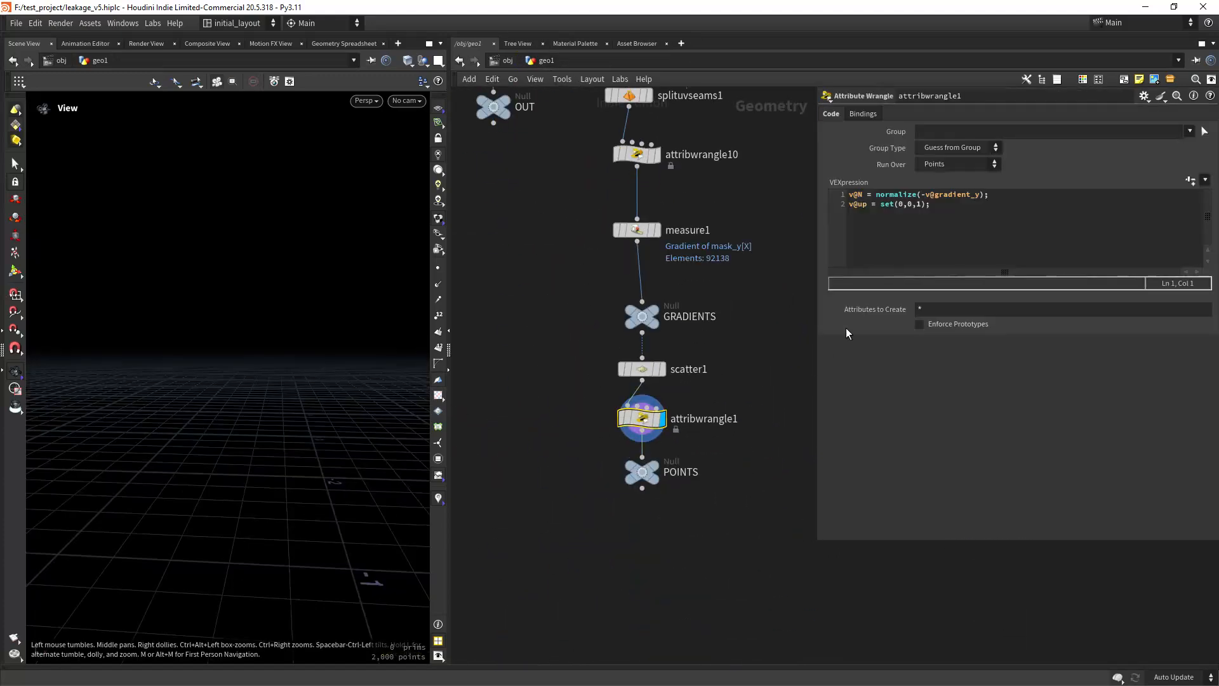
middle_click_drag(759, 120, 713, 480)
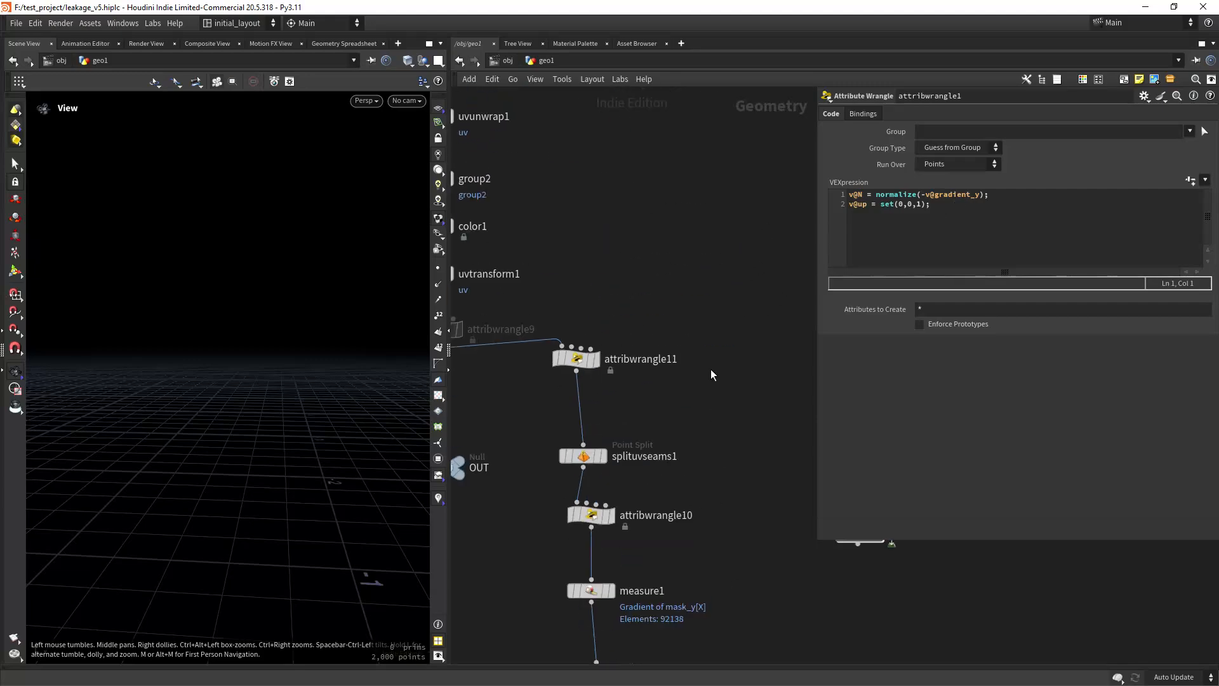
right_click_drag(707, 361, 660, 330)
middle_click_drag(630, 125, 649, 364)
Step: Reopen copnet1, display rasterizegeo1's bottom output, and review its top and bottom Mono attributes
double_click(622, 245)
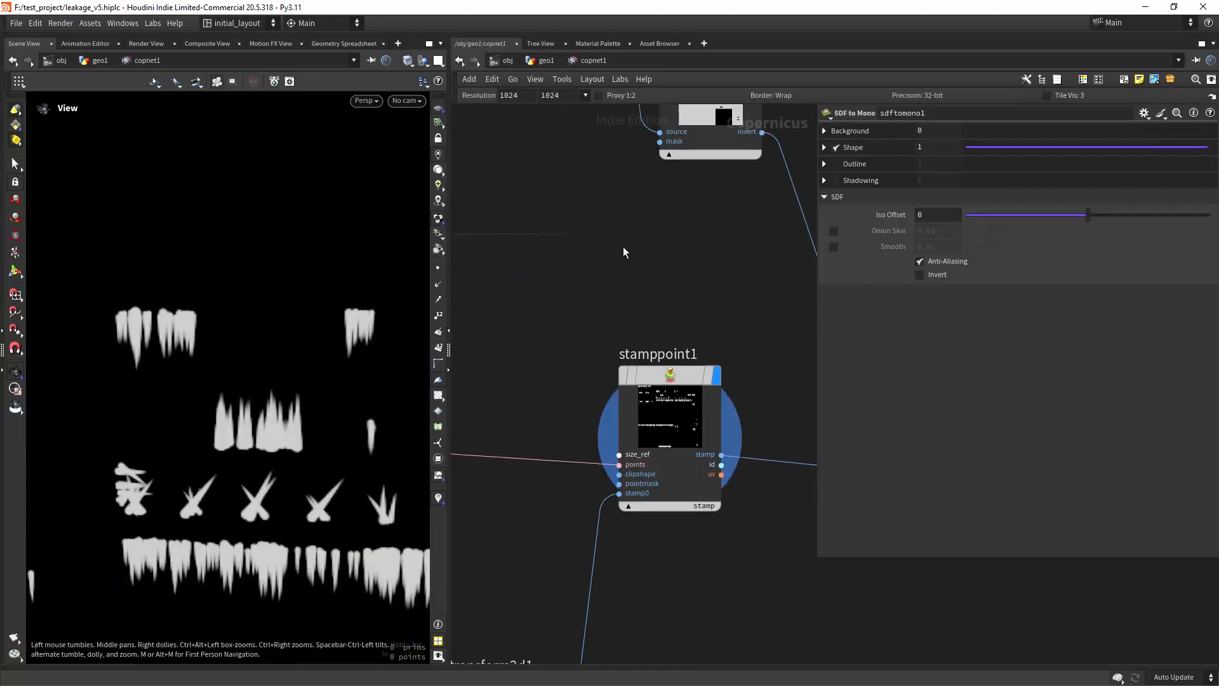
scroll(743, 505, "down", 2)
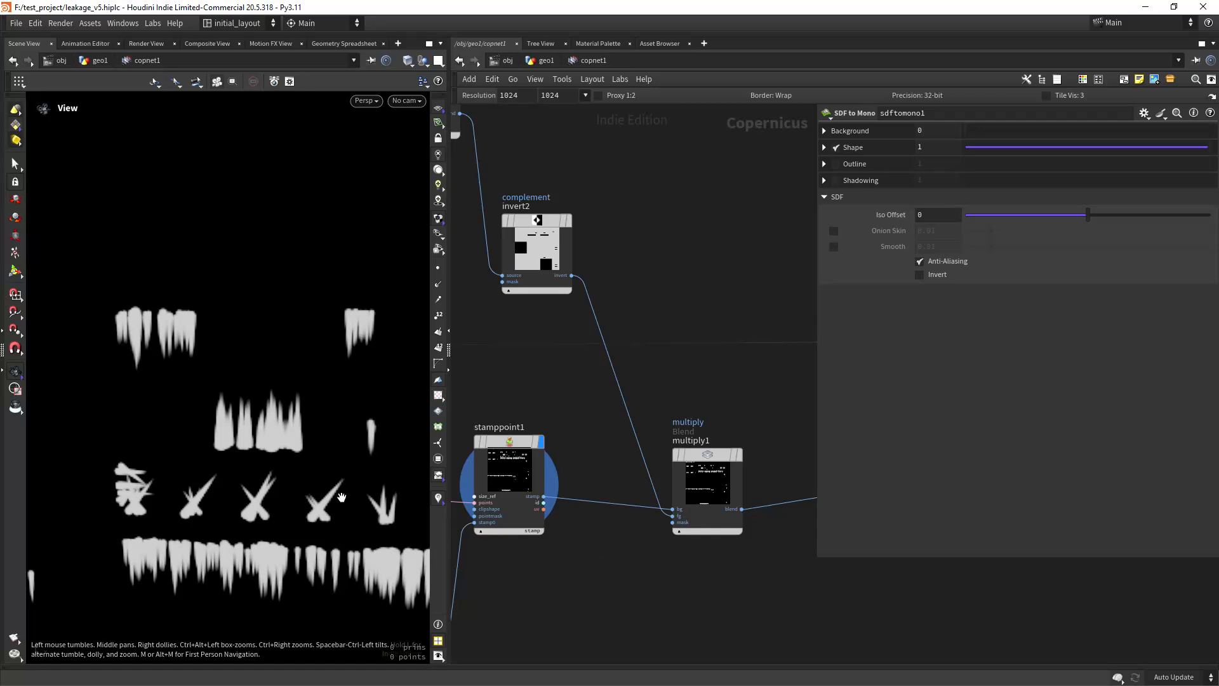
right_click_drag(342, 497, 342, 535)
middle_click_drag(641, 559, 590, 537)
middle_click_drag(538, 386, 780, 559)
middle_click_drag(574, 354, 694, 467)
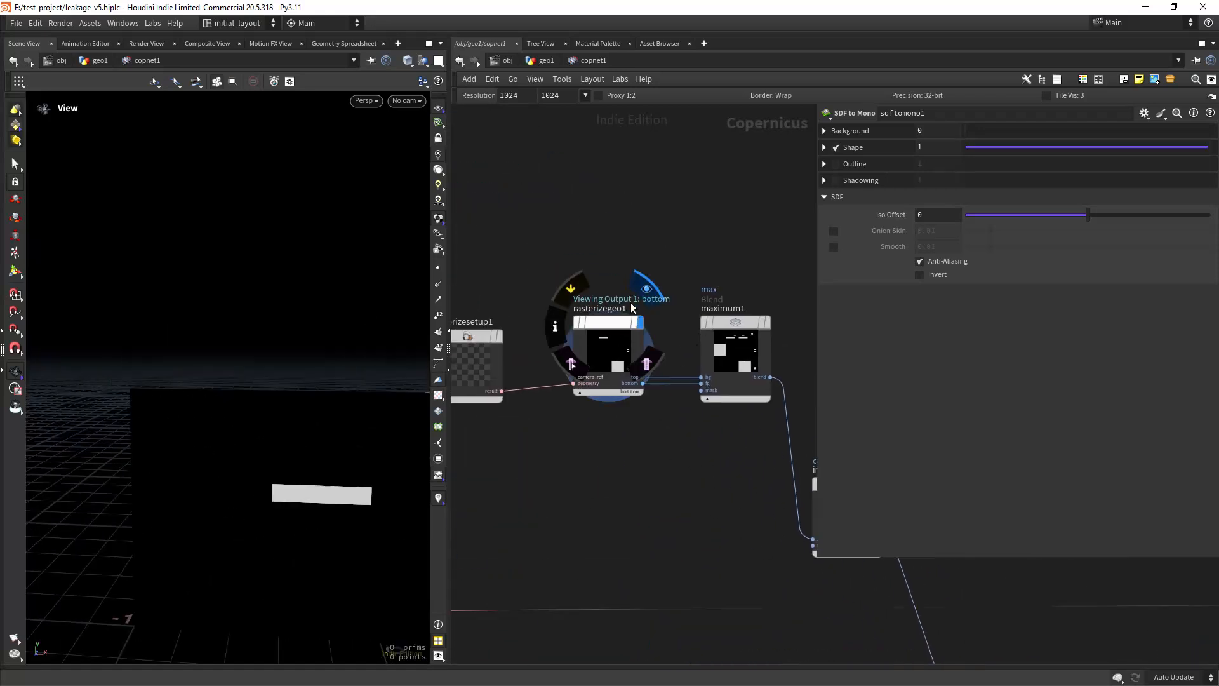
left_click(625, 330)
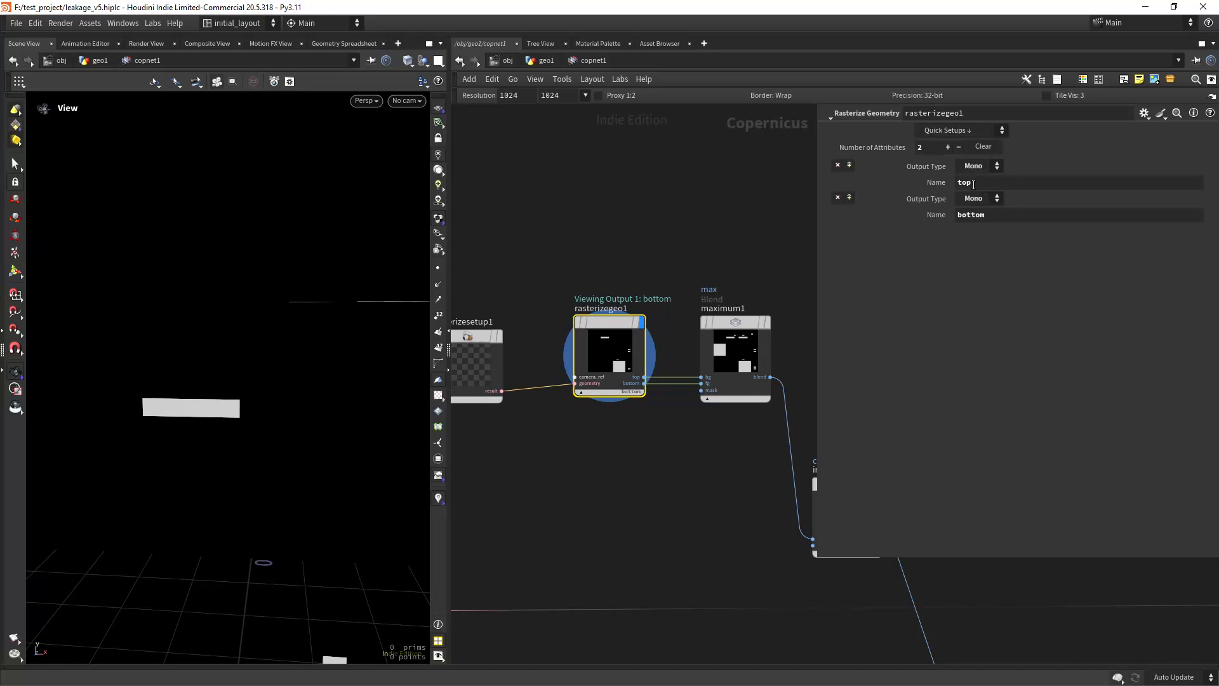
Step: Display maximum1 and inspect the combined top and bottom mask in the viewport
middle_click_drag(703, 516, 605, 525)
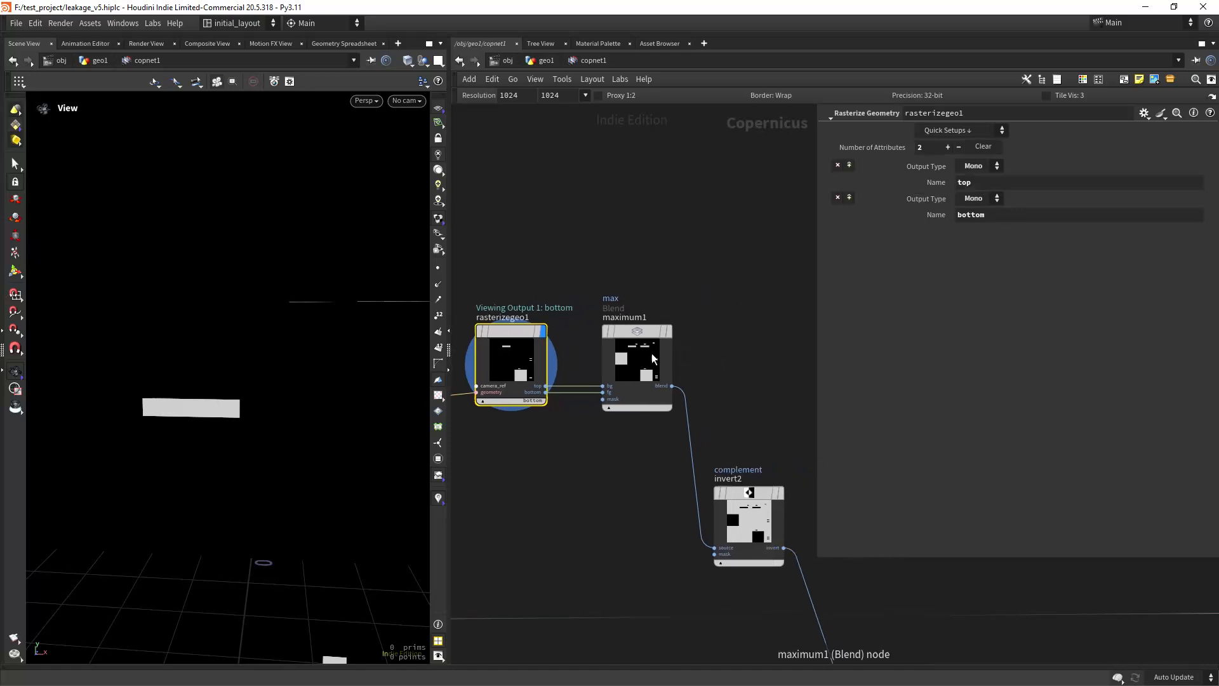
left_click(669, 308)
scroll(311, 558, "down", 5)
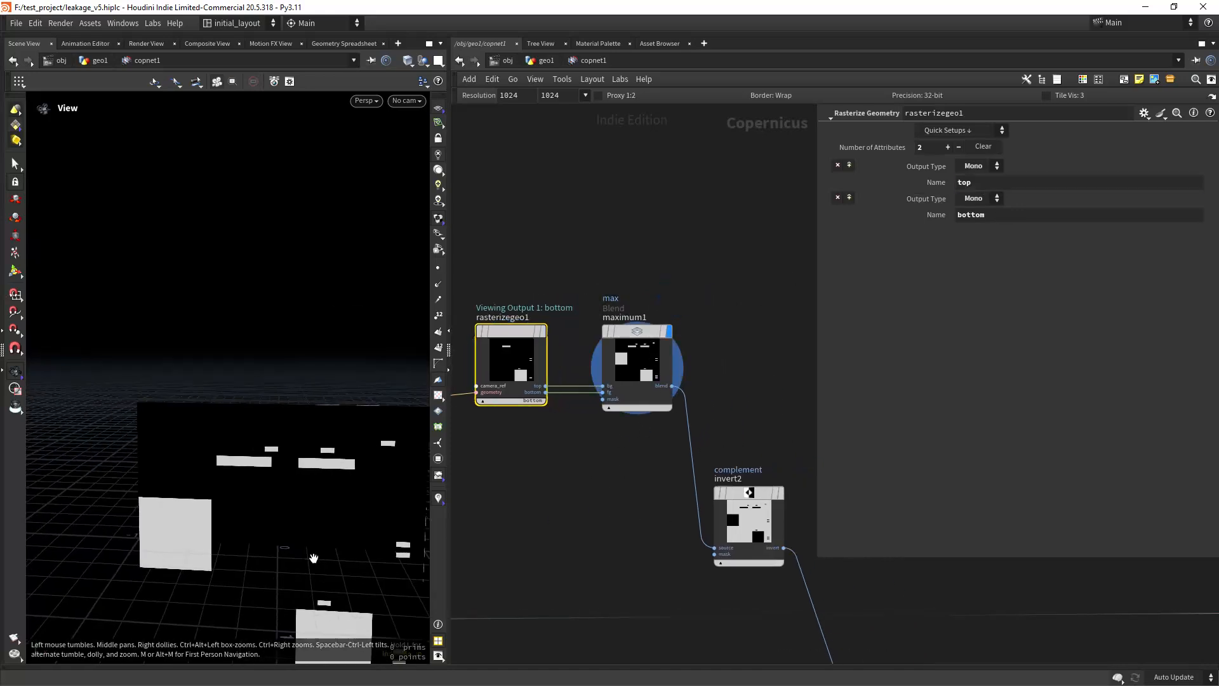
middle_click_drag(310, 558, 264, 458)
scroll(256, 454, "down", 2)
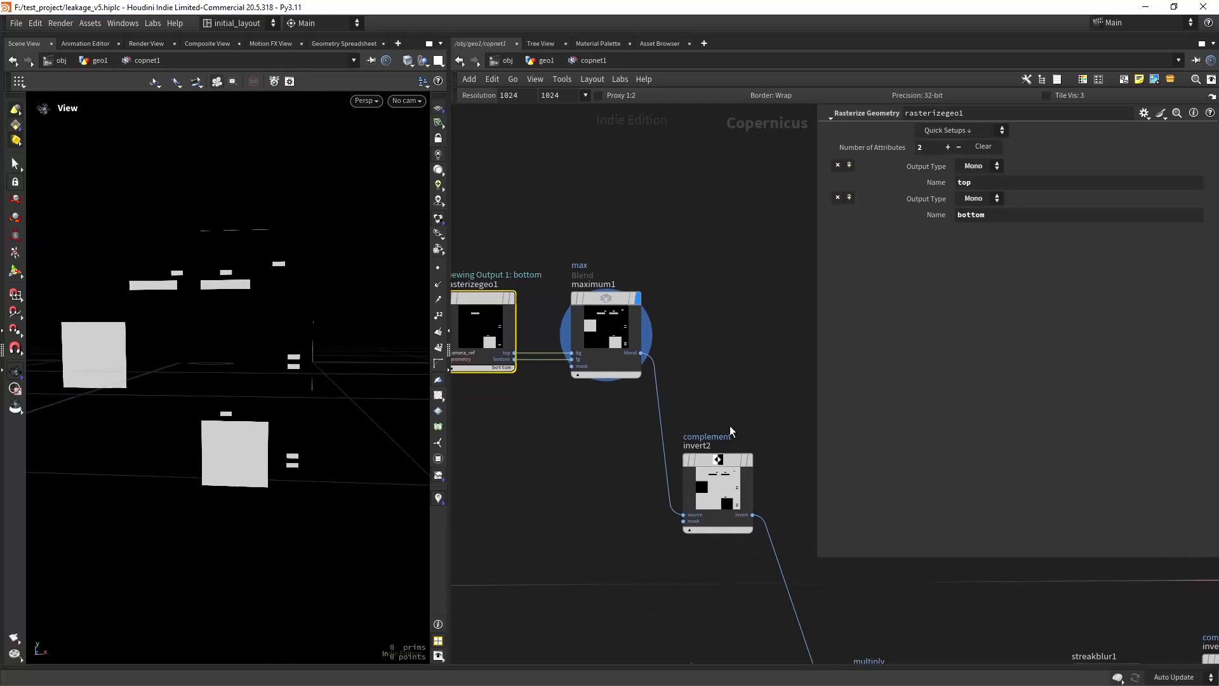
Step: Display invert2 and follow its mask into multiply1, viewing the drips after the multiply blend
left_click(781, 470)
middle_click_drag(702, 590, 560, 323)
left_click(723, 383)
scroll(201, 436, "up", 2)
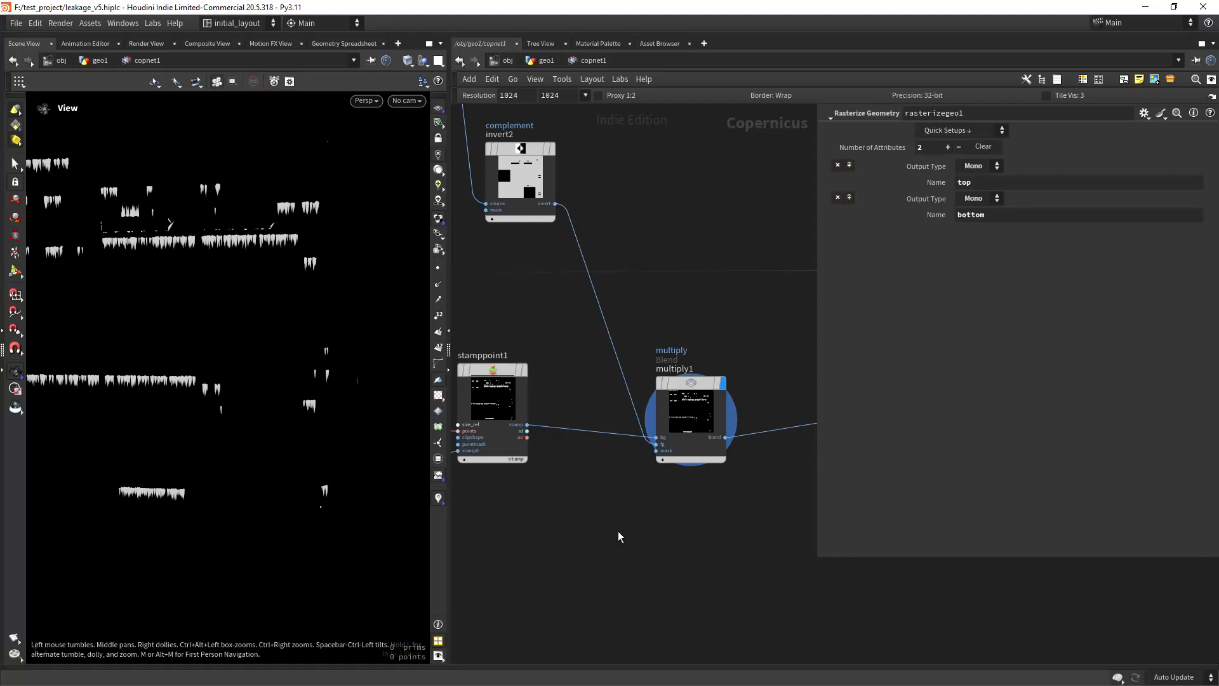
middle_click_drag(524, 533, 570, 537)
Step: Toggle the bypass on multiply1 on and off to compare the stamped drips with and without the mask
mouse_move(748, 388)
left_click(695, 358)
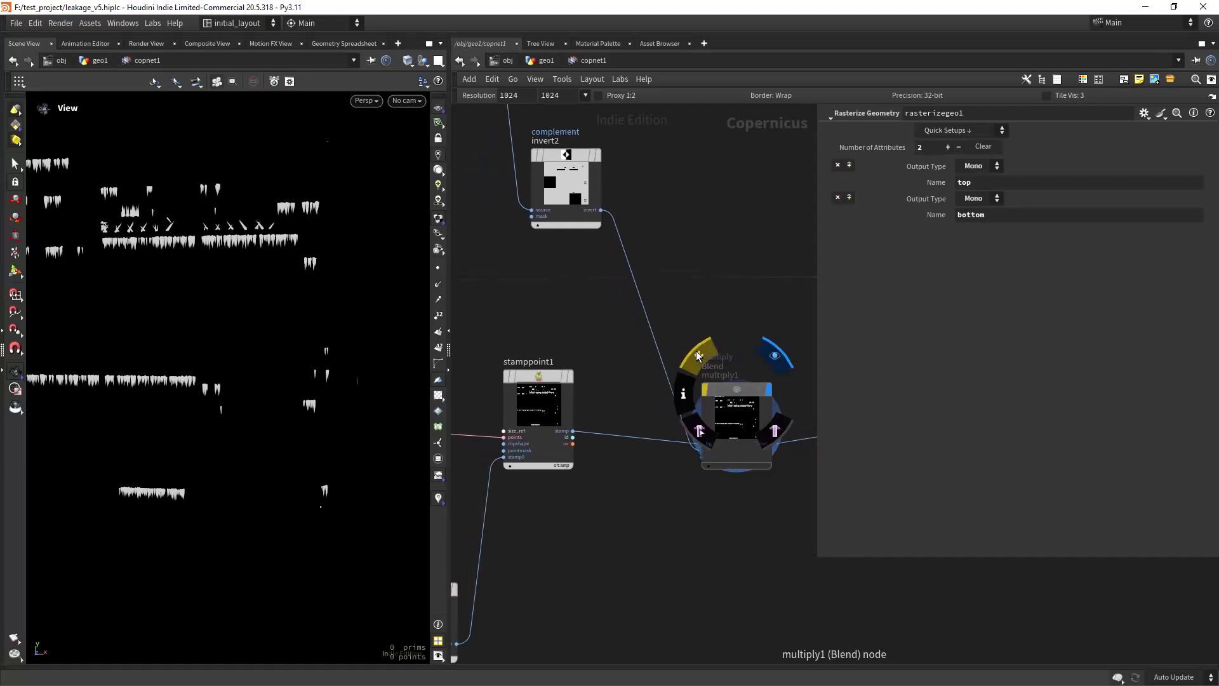
left_click(694, 357)
left_click_drag(229, 356, 254, 362)
middle_click_drag(254, 362, 304, 400)
right_click_drag(304, 400, 317, 352)
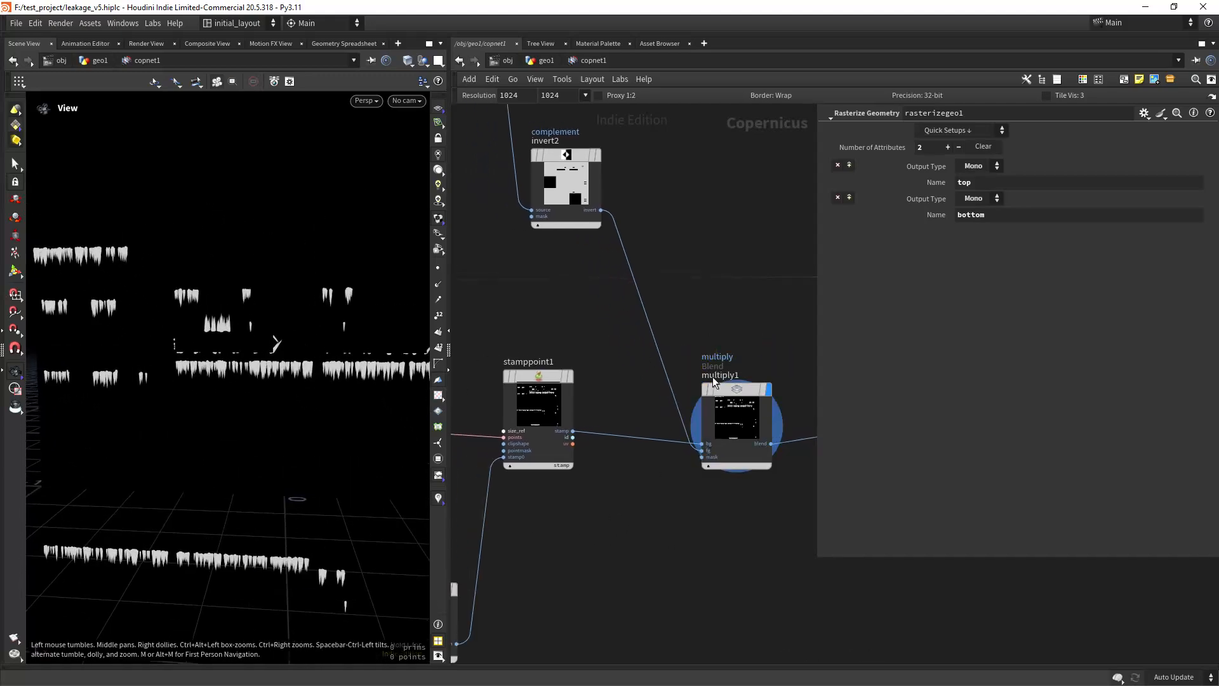
mouse_move(715, 382)
left_click(694, 358)
left_click(694, 357)
Step: Display streakblur1, inspect the blurred drips up close, and review its Mask, Angle, Length and Bias settings
scroll(255, 361, "down", 2)
mouse_move(710, 527)
middle_mouse_down()
mouse_move(538, 505)
mouse_move(575, 519)
middle_mouse_up()
left_click(598, 376)
right_click_drag(275, 385, 334, 346)
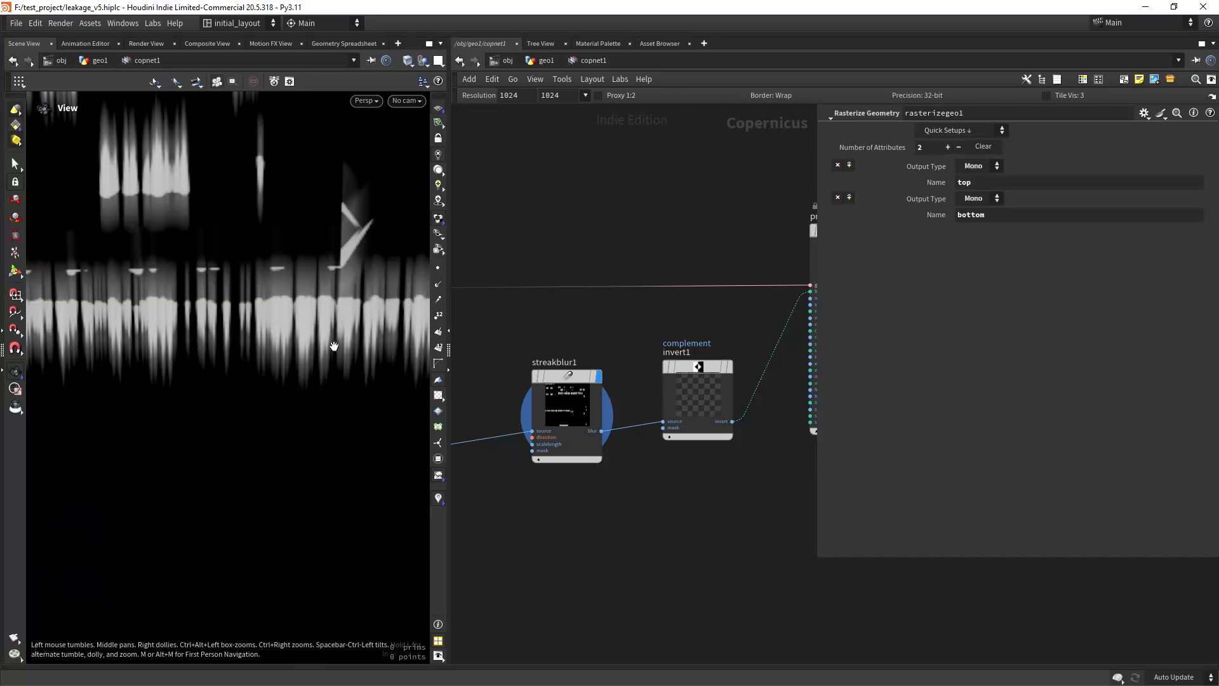
left_click(560, 438)
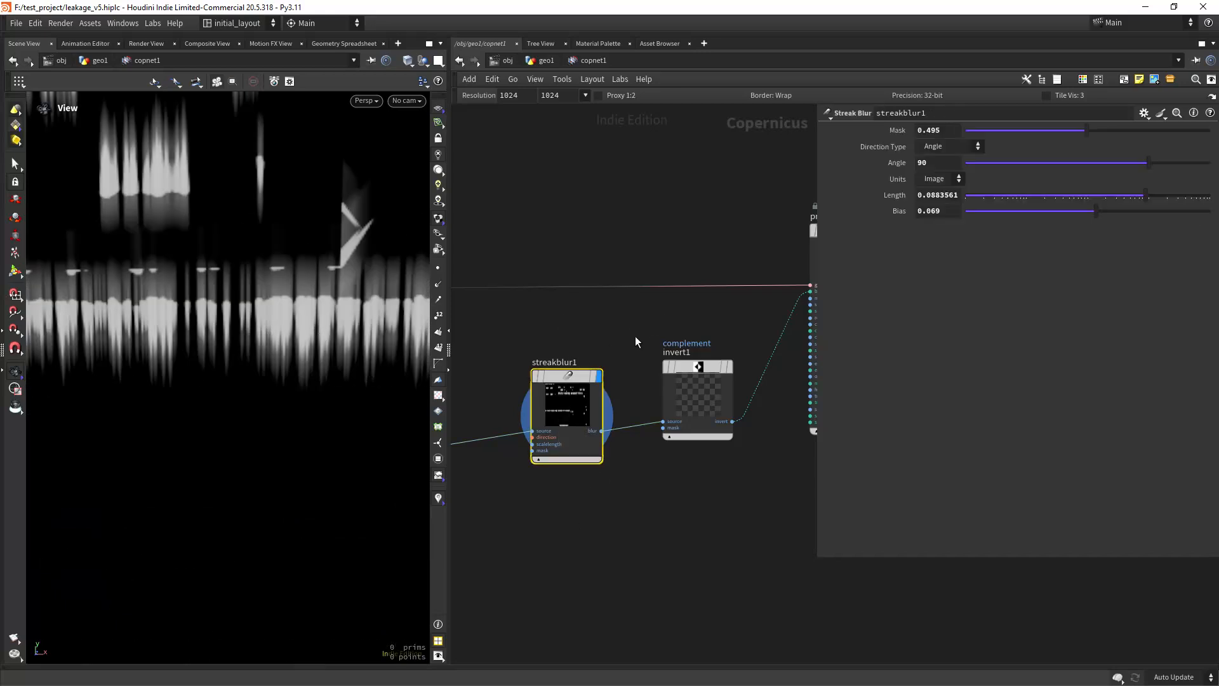
right_click_drag(309, 387, 302, 408)
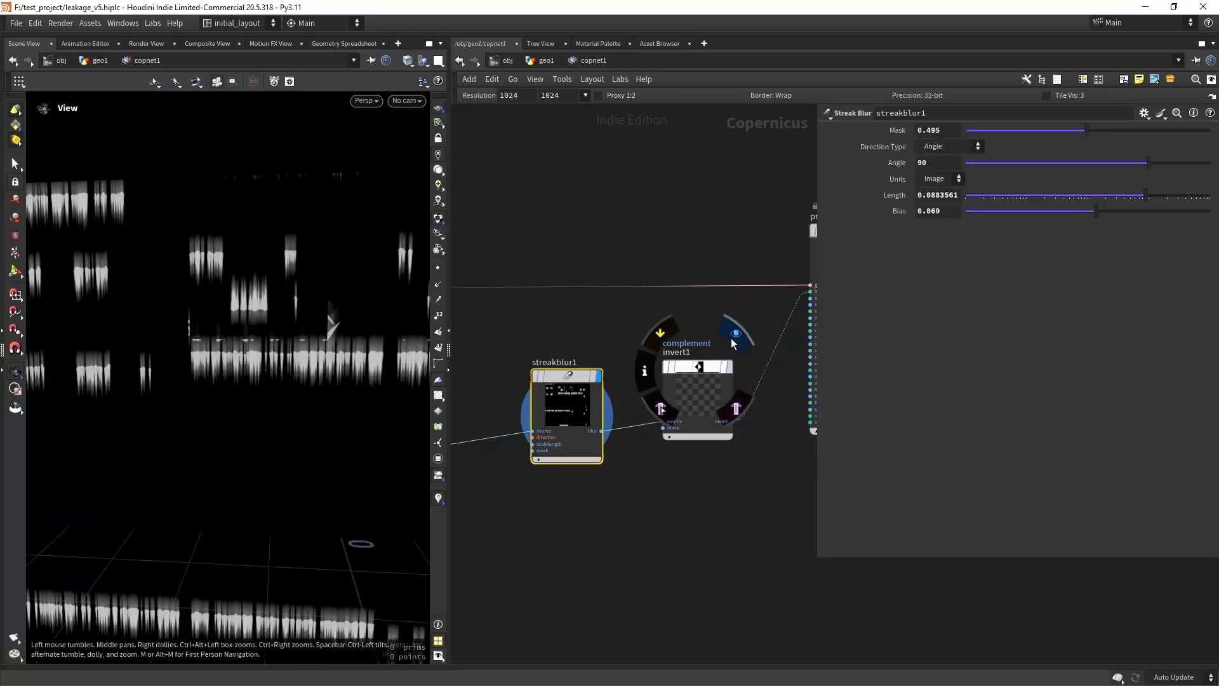
Step: Display invert1 and inspect the complemented drip texture on the flat UV layout
left_click(732, 339)
right_click_drag(326, 474, 318, 474)
middle_click_drag(318, 475, 196, 460)
middle_click_drag(678, 495, 589, 544)
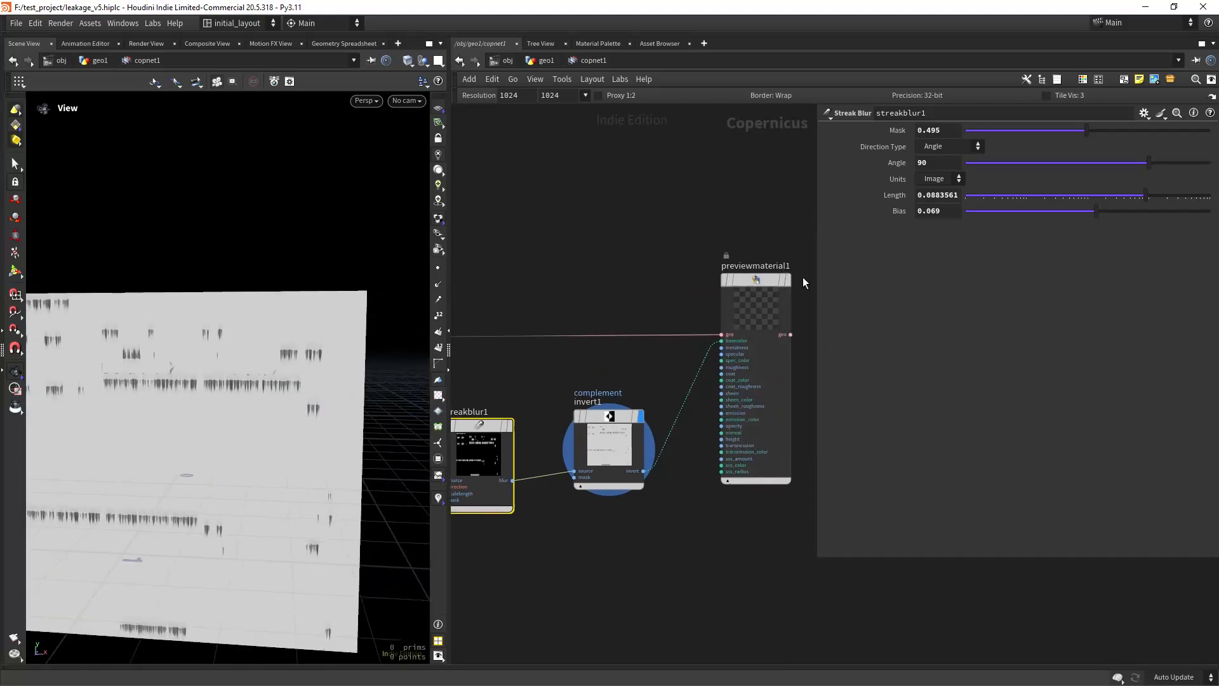
Step: Display previewmaterial1 and examine the drip texture applied to the 3D building around its windows
left_click(787, 280)
right_click_drag(186, 446, 212, 446)
middle_click_drag(212, 446, 237, 427)
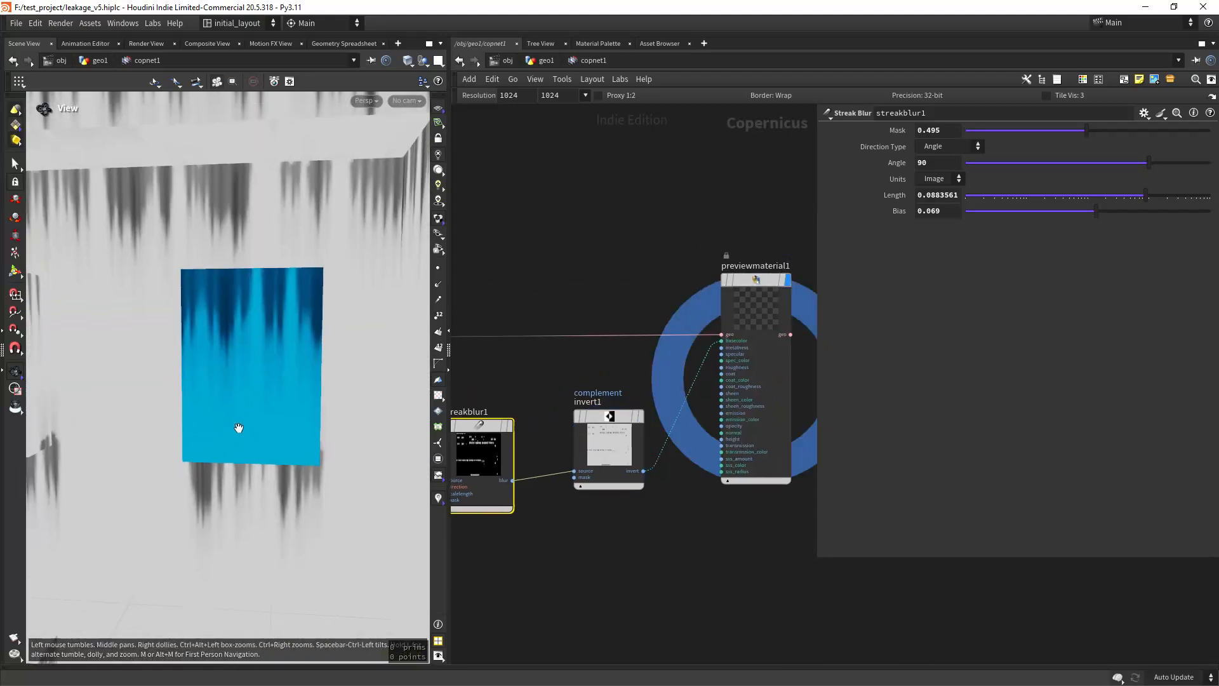
right_click_drag(237, 427, 222, 435)
middle_click_drag(222, 434, 260, 414)
left_click_drag(283, 413, 265, 411)
Step: Check the building's mesh with the wire-over-shaded overlay, return to plain shading, and examine the drips from several angles
key("shift+w")
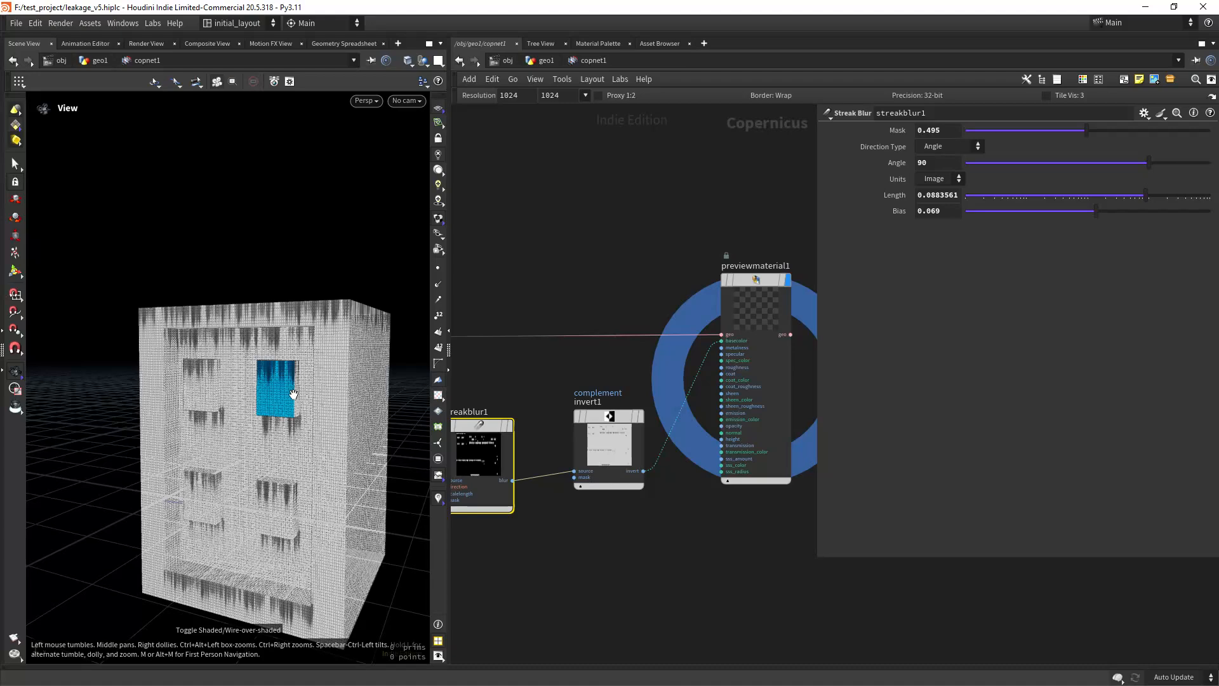
key("shift+w")
right_click_drag(259, 387, 308, 354)
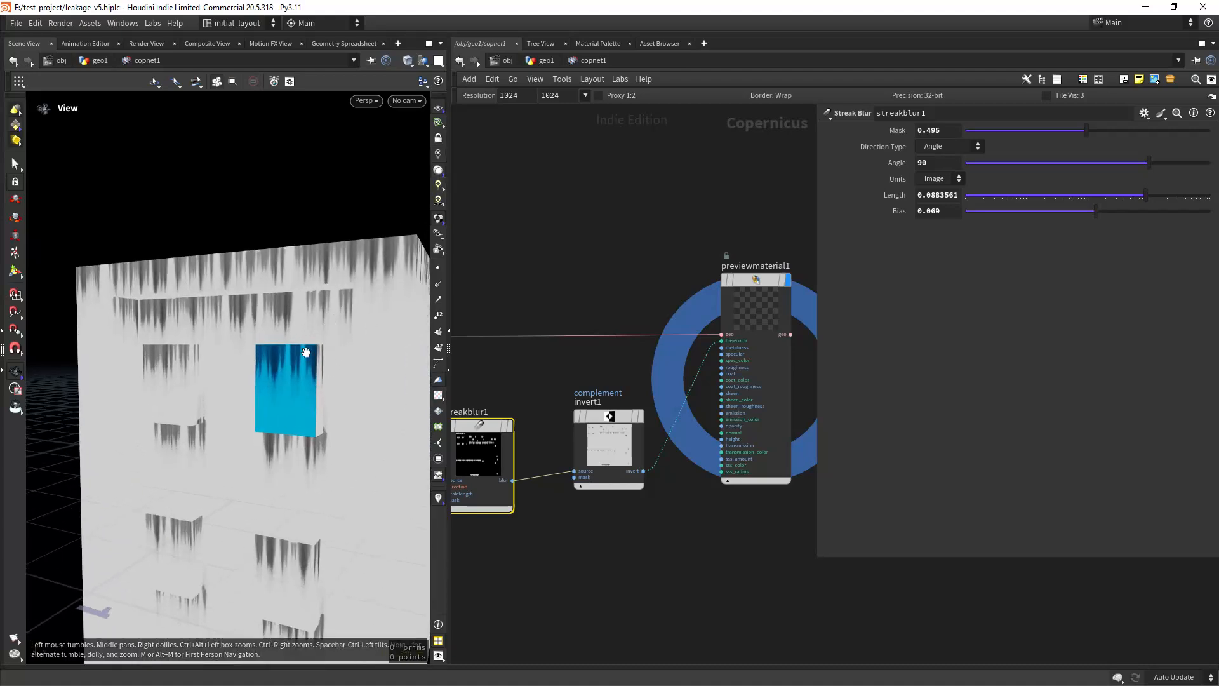
left_click_drag(307, 354, 302, 386)
right_click_drag(302, 386, 256, 403)
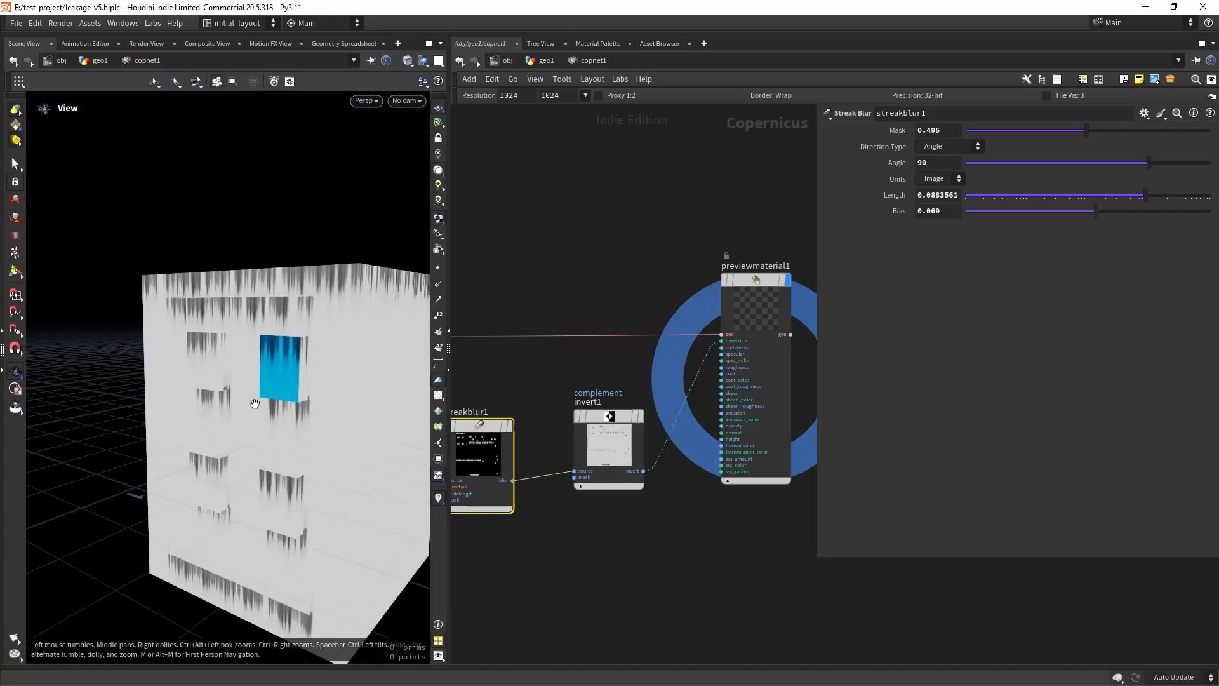
mouse_move(255, 402)
left_mouse_down()
mouse_move(311, 362)
mouse_move(342, 420)
mouse_move(231, 395)
mouse_move(84, 468)
mouse_move(260, 403)
left_mouse_up()
right_click_drag(261, 402, 261, 420)
mouse_move(261, 419)
left_mouse_down()
mouse_move(266, 393)
mouse_move(325, 391)
mouse_move(353, 411)
mouse_move(271, 410)
left_mouse_up()
Step: Review the parameters of the drip shape nodes sdfshape1, sdftomono1 and transform2d1 feeding stamppoint1
scroll(709, 511, "down", 5)
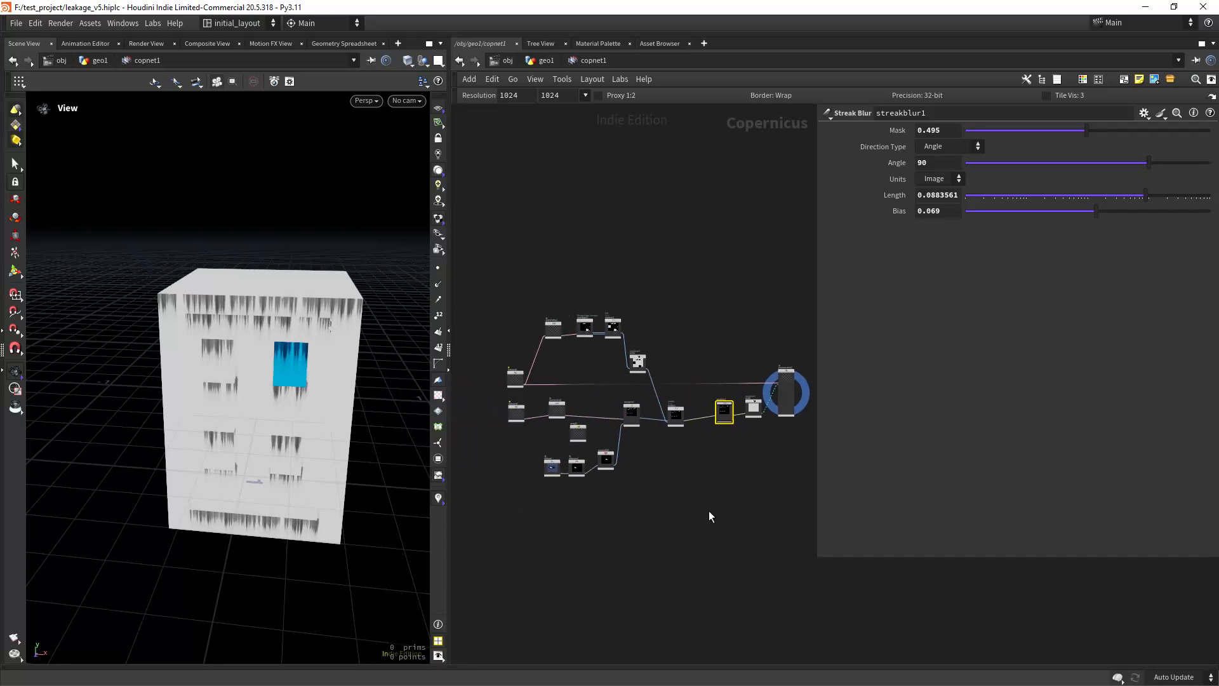
scroll(620, 462, "up", 6)
middle_click_drag(522, 451, 605, 486)
left_click(571, 416)
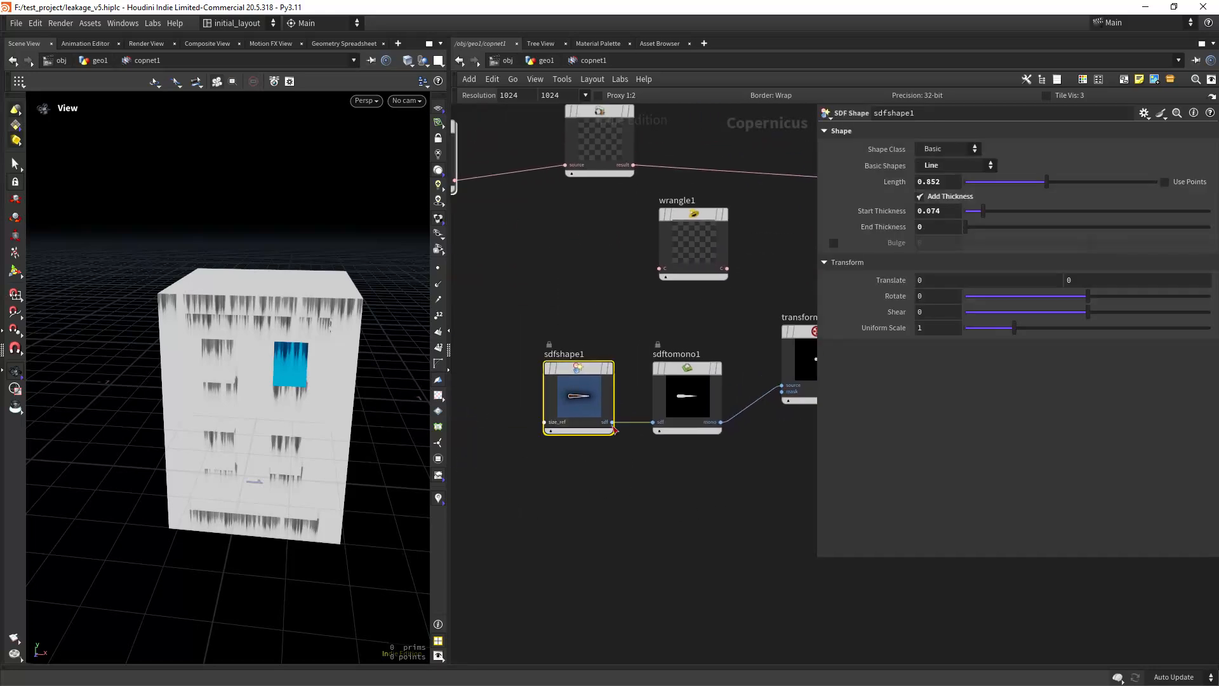
middle_click_drag(700, 481, 641, 494)
left_click(635, 417)
middle_click_drag(760, 475, 657, 516)
left_click(653, 413)
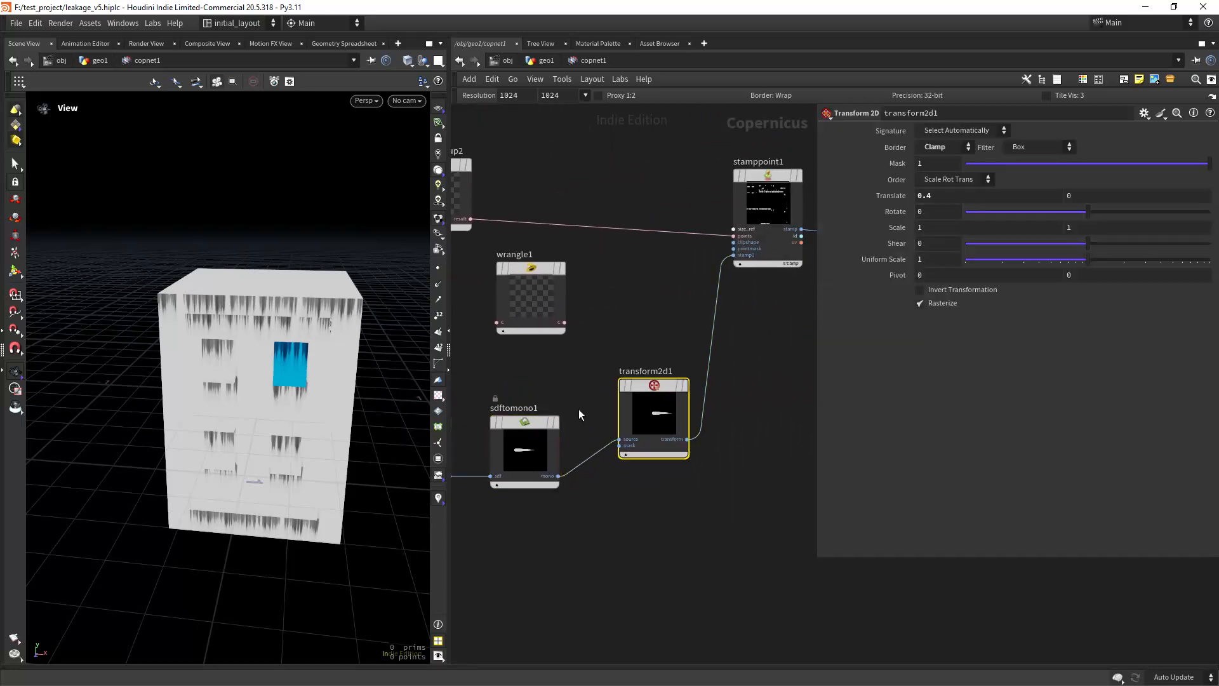
Step: Inspect the leakage on the building's roof edge, windows and ledges from different distances and angles
left_click_drag(289, 466, 210, 311)
right_click_drag(209, 311, 251, 460)
left_click_drag(250, 460, 283, 396)
right_click_drag(283, 396, 283, 394)
left_click_drag(283, 394, 283, 400)
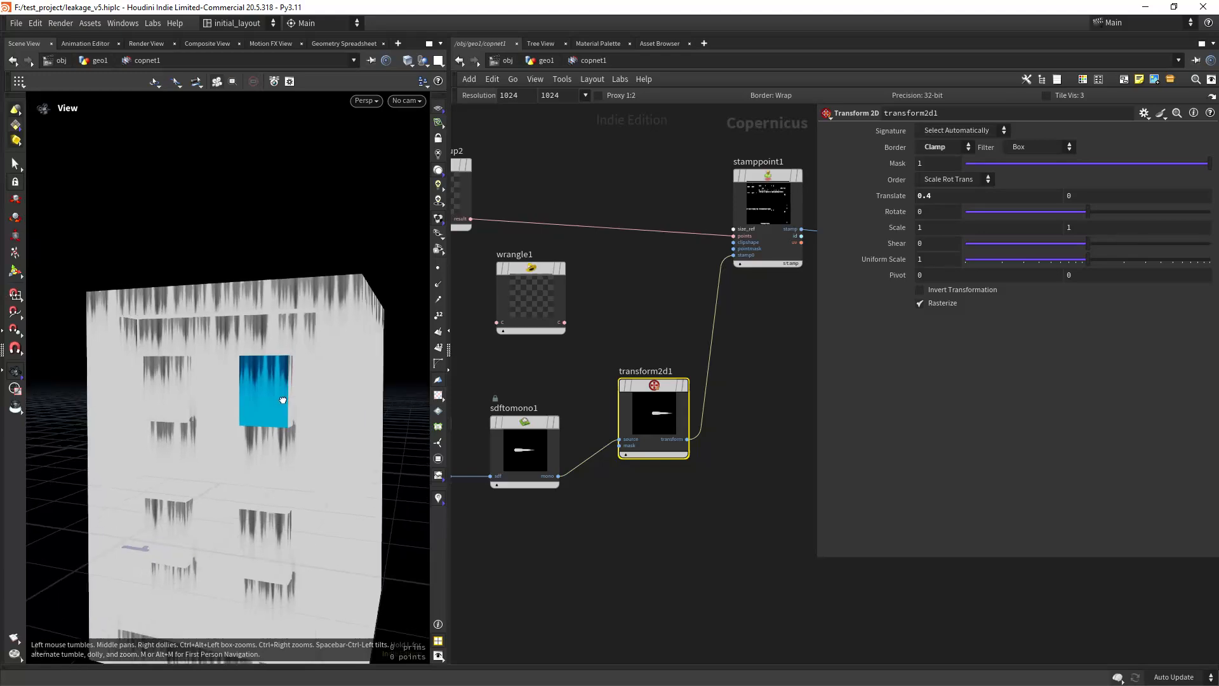
right_click_drag(282, 400, 278, 446)
left_click_drag(278, 446, 324, 391)
Step: Go back to geo1 and display uvquickshade1 in the favela_cache_v2 branch
left_click(547, 64)
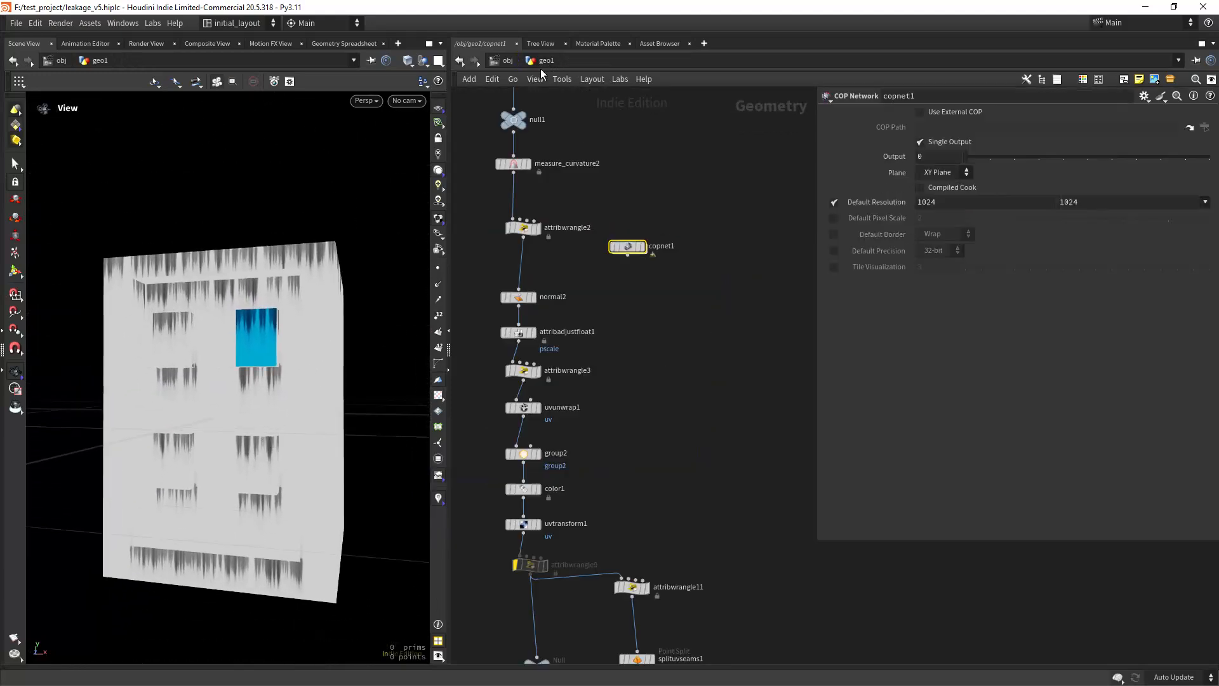
scroll(696, 372, "down", 4)
middle_click_drag(726, 407, 562, 212)
middle_click_drag(708, 412, 521, 364)
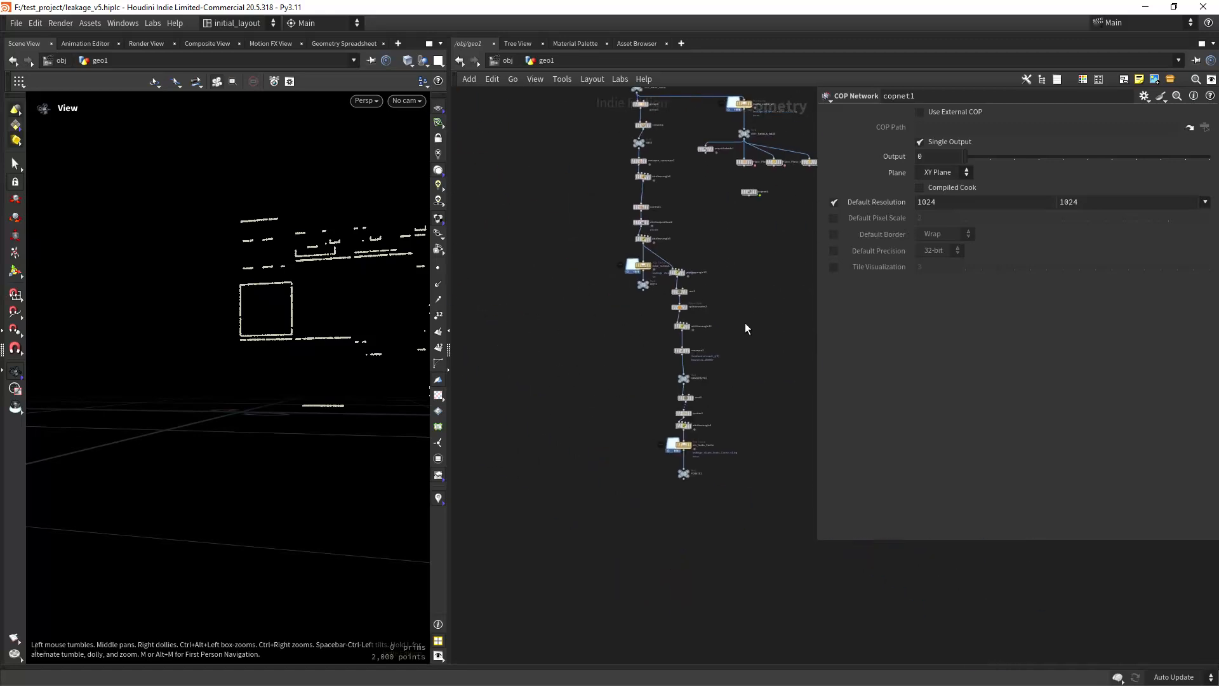
middle_click_drag(745, 322, 660, 439)
scroll(718, 359, "up", 3)
middle_click_drag(706, 306, 697, 452)
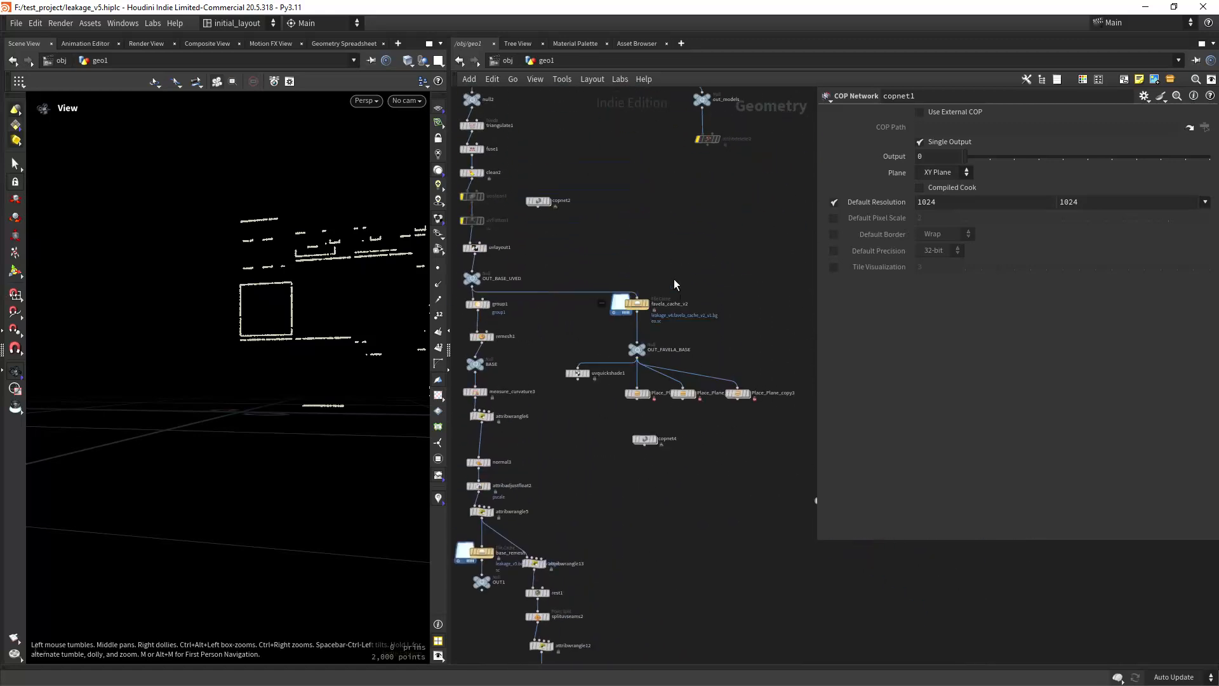
scroll(641, 254, "up", 3)
middle_click_drag(573, 452, 596, 446)
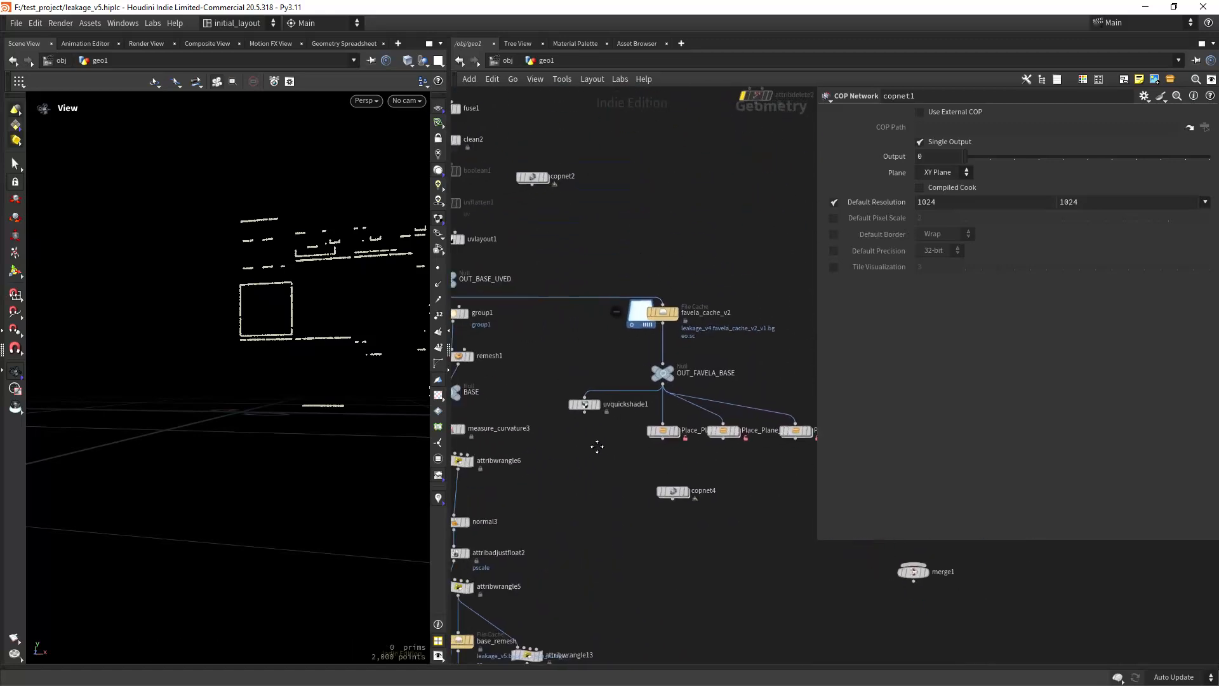
left_click(603, 390)
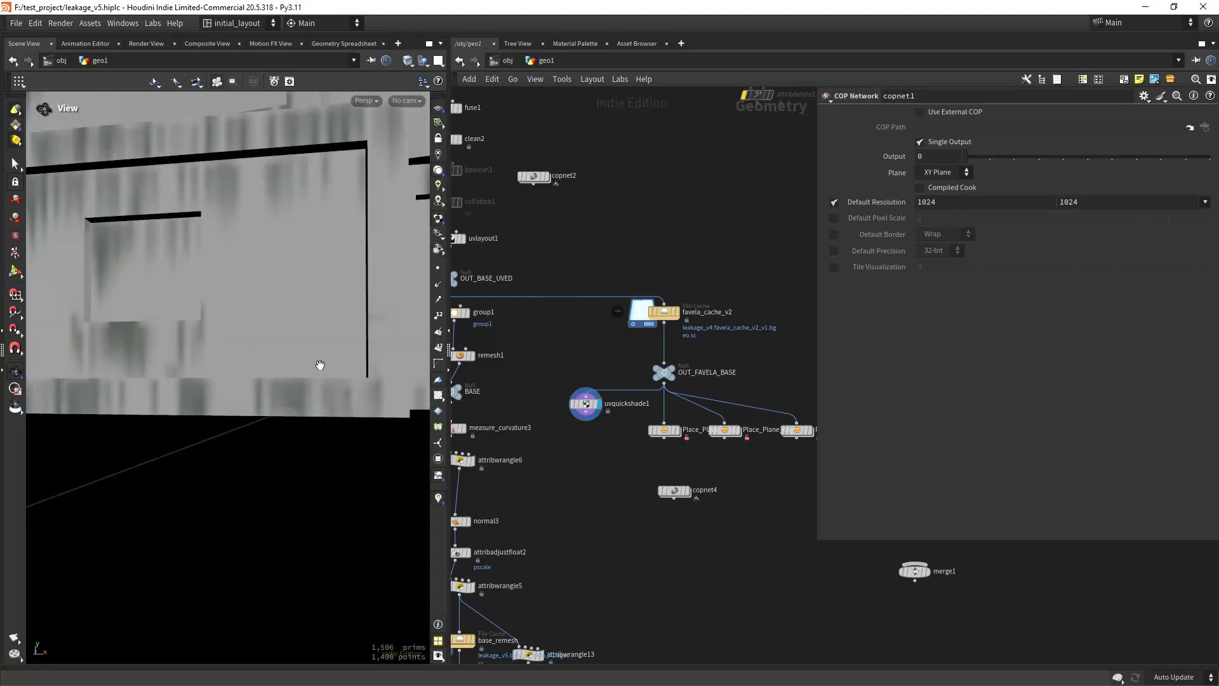
Step: Examine the leakage texture across the stacked favela buildings, both up close and as a whole, with the wireframe overlay
middle_click_drag(323, 350, 307, 416)
scroll(307, 416, "down", 3)
left_click_drag(307, 417, 258, 389)
scroll(259, 389, "up", 3)
middle_click_drag(258, 389, 284, 426)
scroll(285, 426, "down", 3)
scroll(260, 392, "up", 2)
left_click_drag(242, 400, 294, 424)
scroll(311, 435, "up", 3)
scroll(310, 435, "up", 5)
scroll(294, 425, "down", 2)
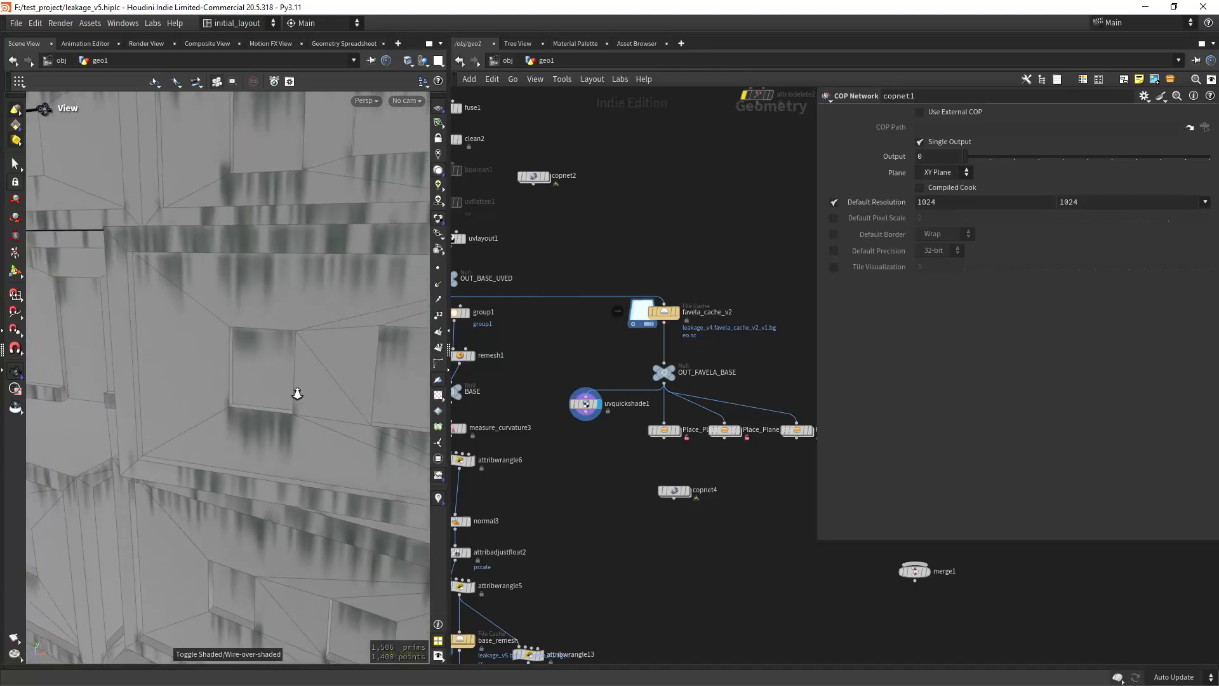
right_click_drag(297, 394, 298, 376)
left_click_drag(275, 448, 418, 336)
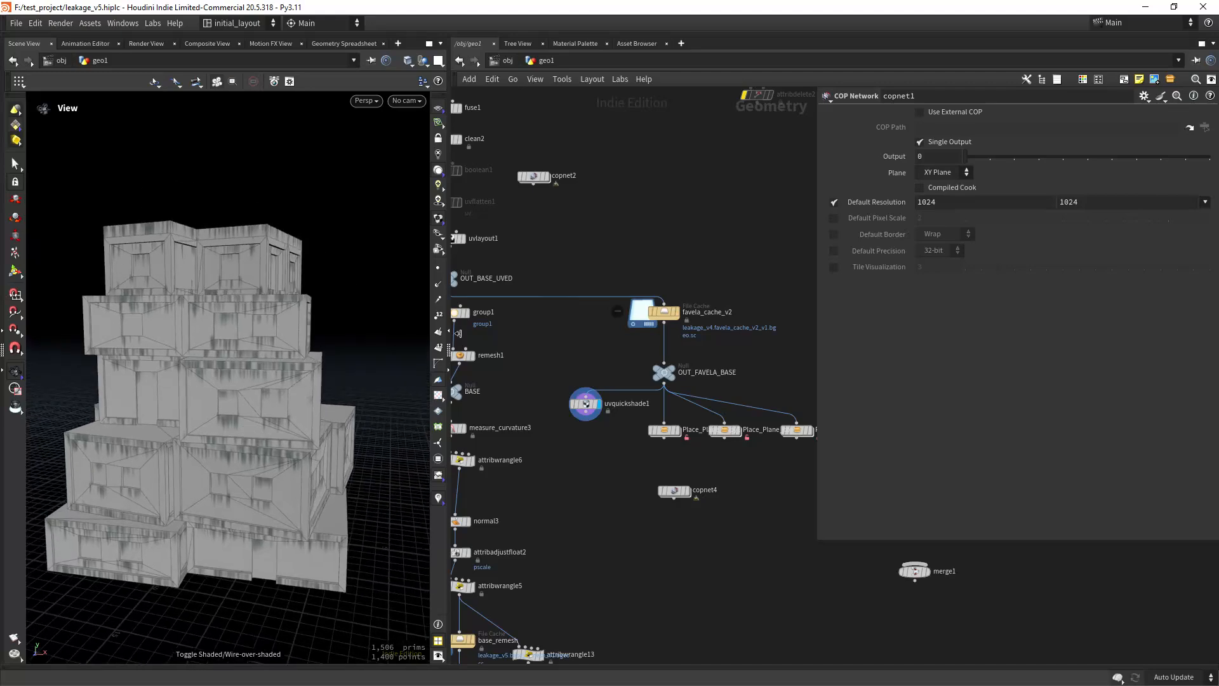
Step: Return to the single-building branch in geo1, display its OUT null, and frame the geometry in the viewport
scroll(592, 462, "down", 6)
middle_click_drag(699, 544, 642, 413)
middle_click_drag(460, 539, 721, 505)
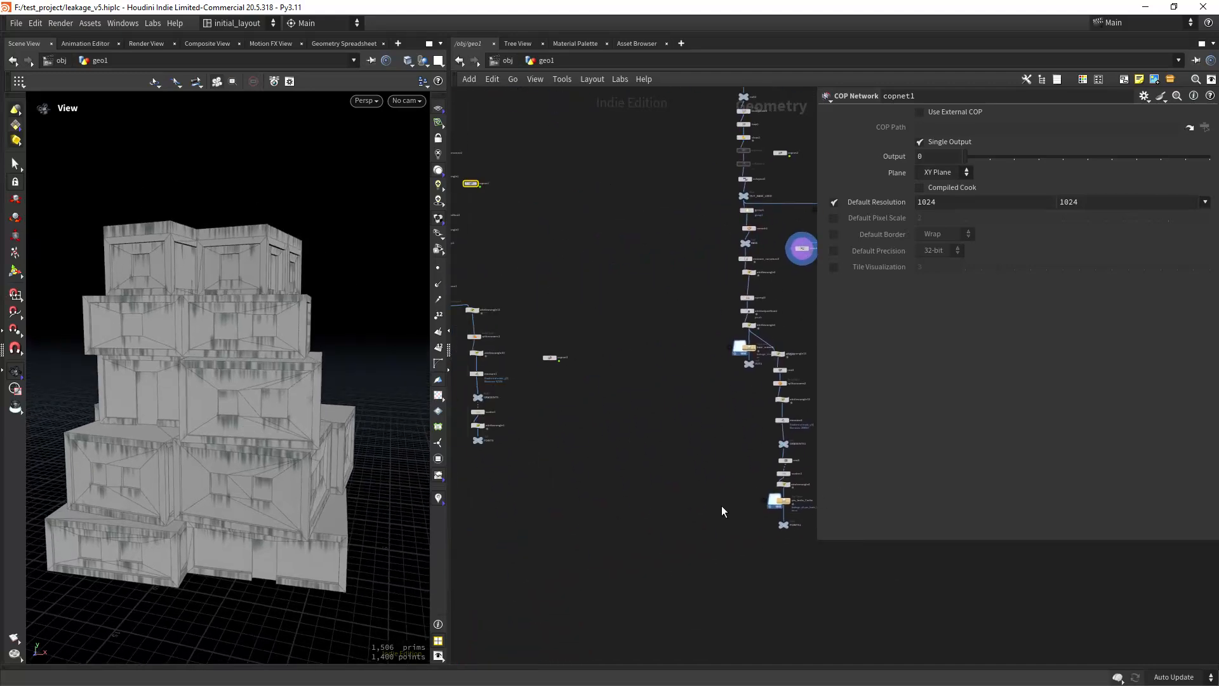
middle_click_drag(527, 462, 612, 445)
scroll(613, 446, "up", 5)
scroll(697, 335, "down", 5)
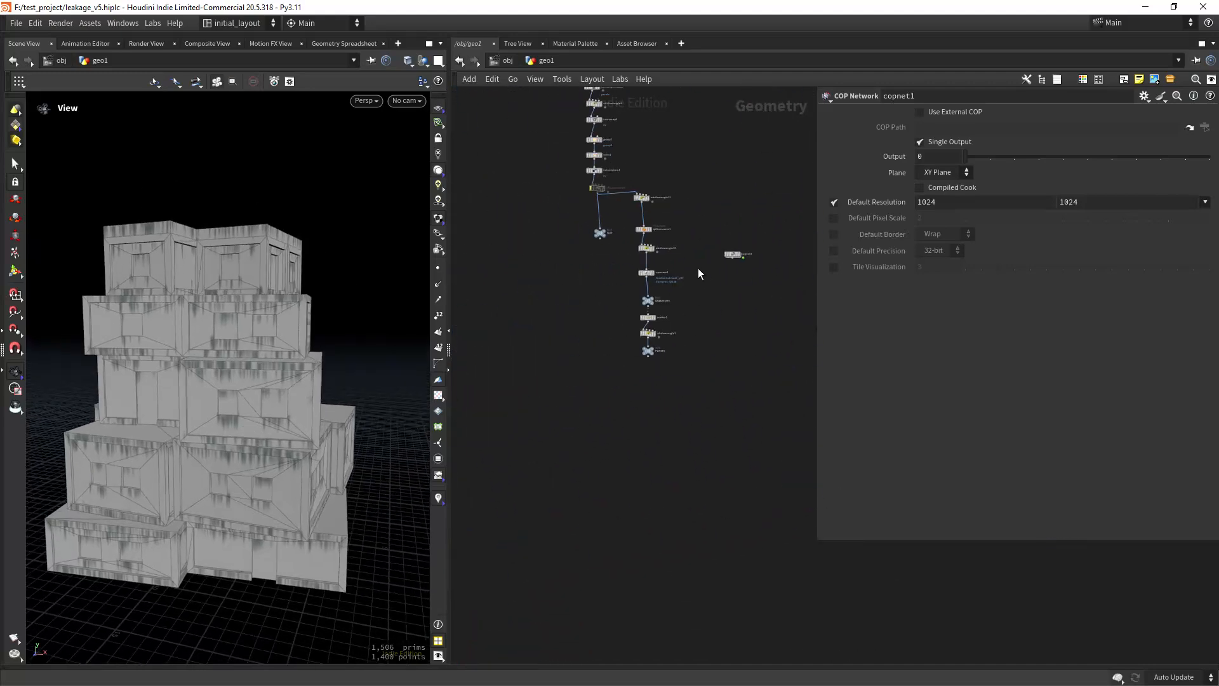
middle_click_drag(698, 268, 690, 379)
middle_click_drag(640, 221, 634, 280)
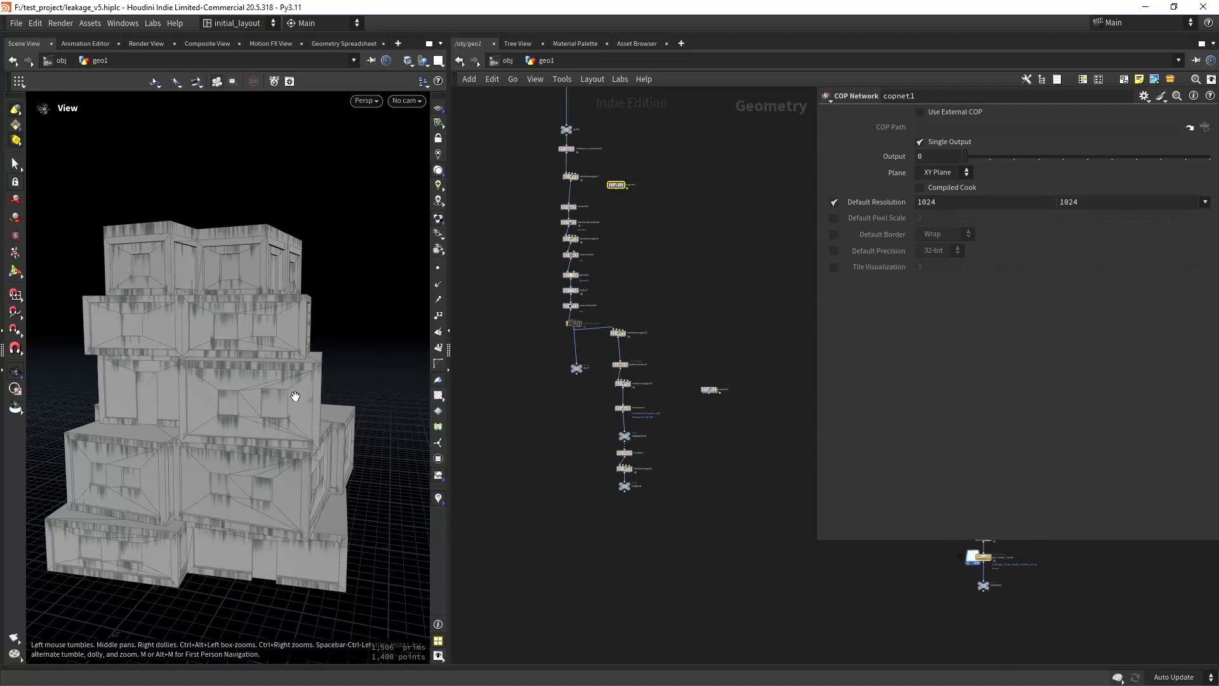
scroll(564, 389, "up", 4)
left_click(610, 324)
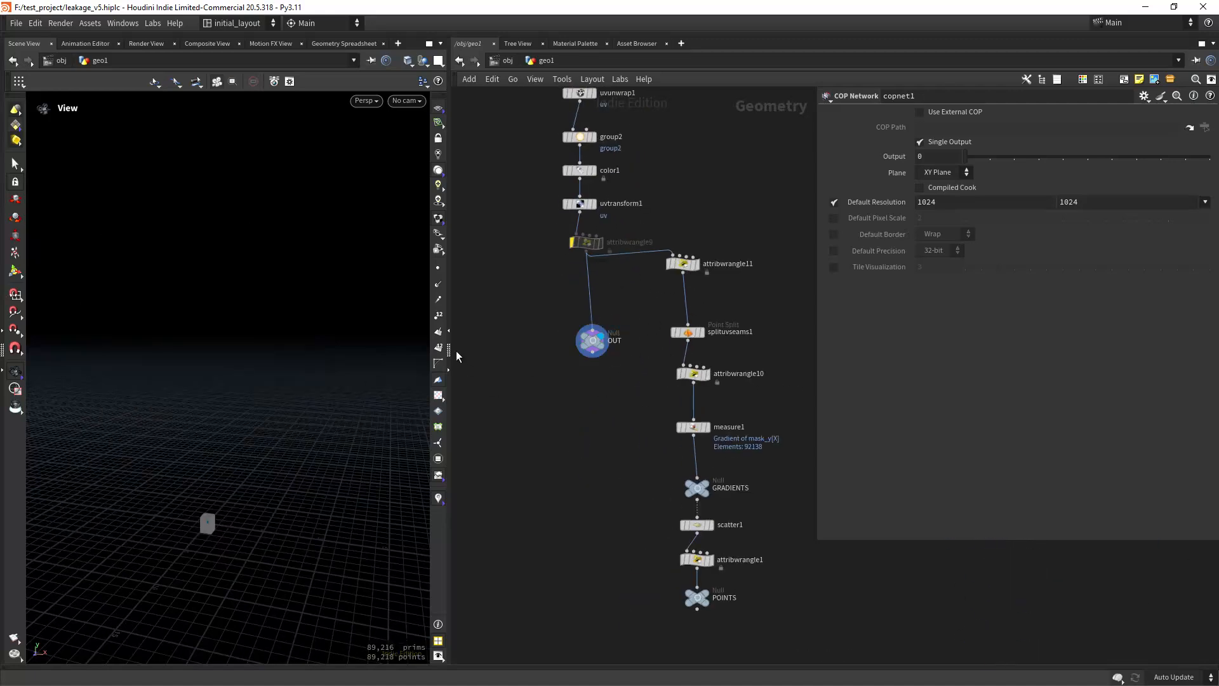
key("f")
Step: Display copnet1 in geo1 and inspect the drips on the wireframed building
middle_click_drag(630, 332, 561, 622)
middle_click_drag(607, 276, 600, 345)
left_click(622, 281)
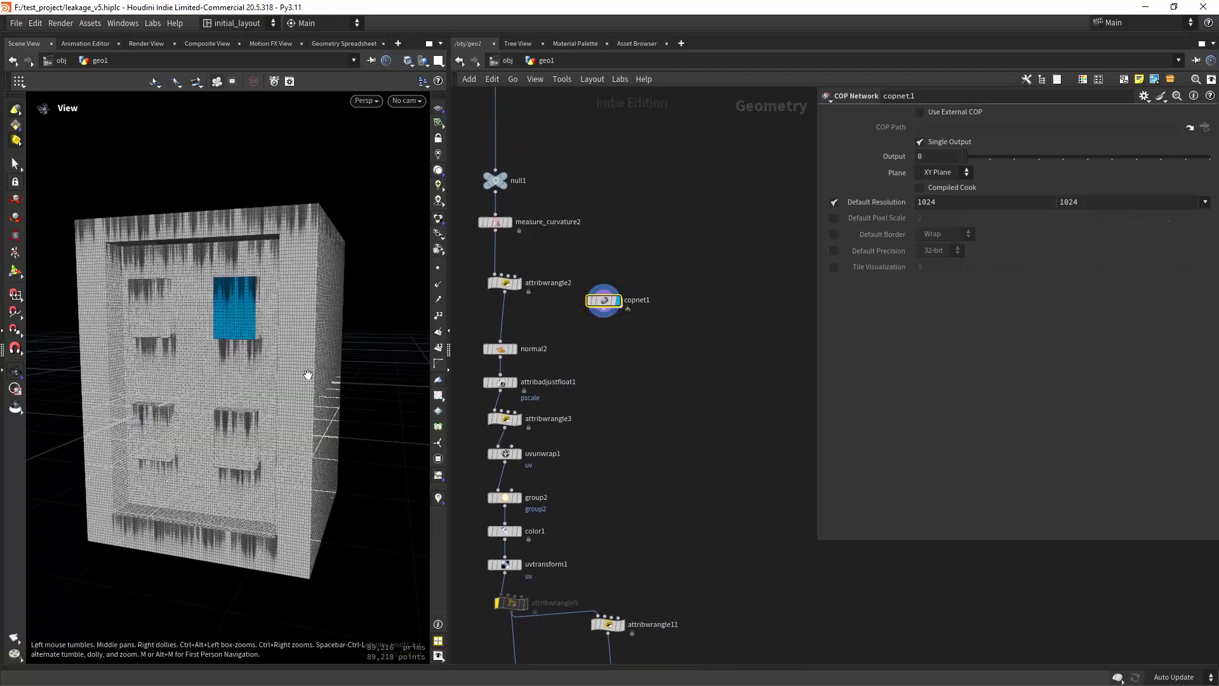
mouse_move(226, 389)
right_mouse_down()
mouse_move(275, 370)
mouse_move(248, 463)
right_mouse_up()
left_click_drag(248, 463, 293, 442)
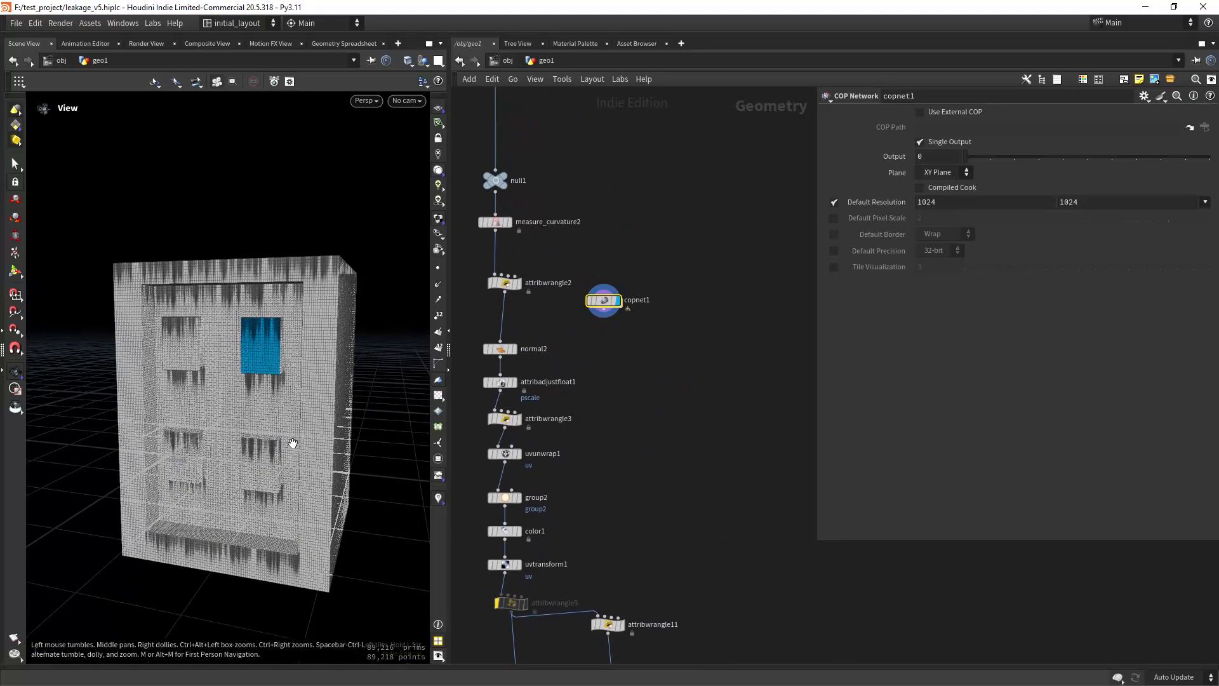